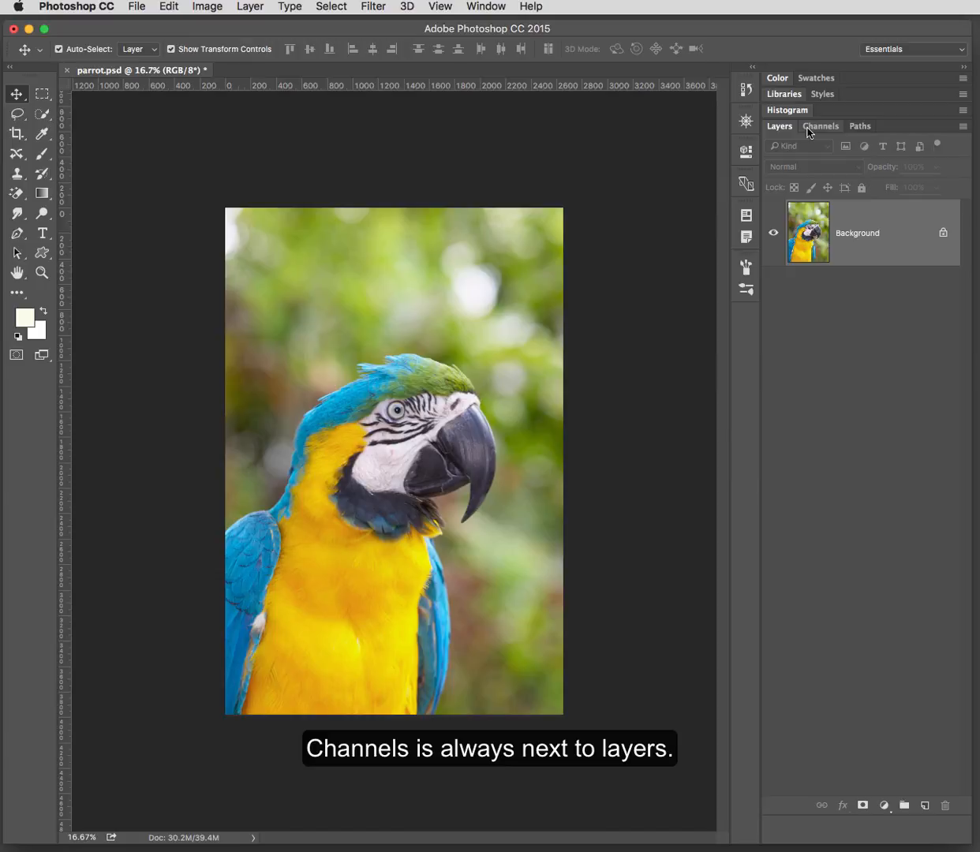
Show the channels of parrot.psd and locate the Channels entry among the available panels
{"action": "left_click", "coordinate": [808, 130]}
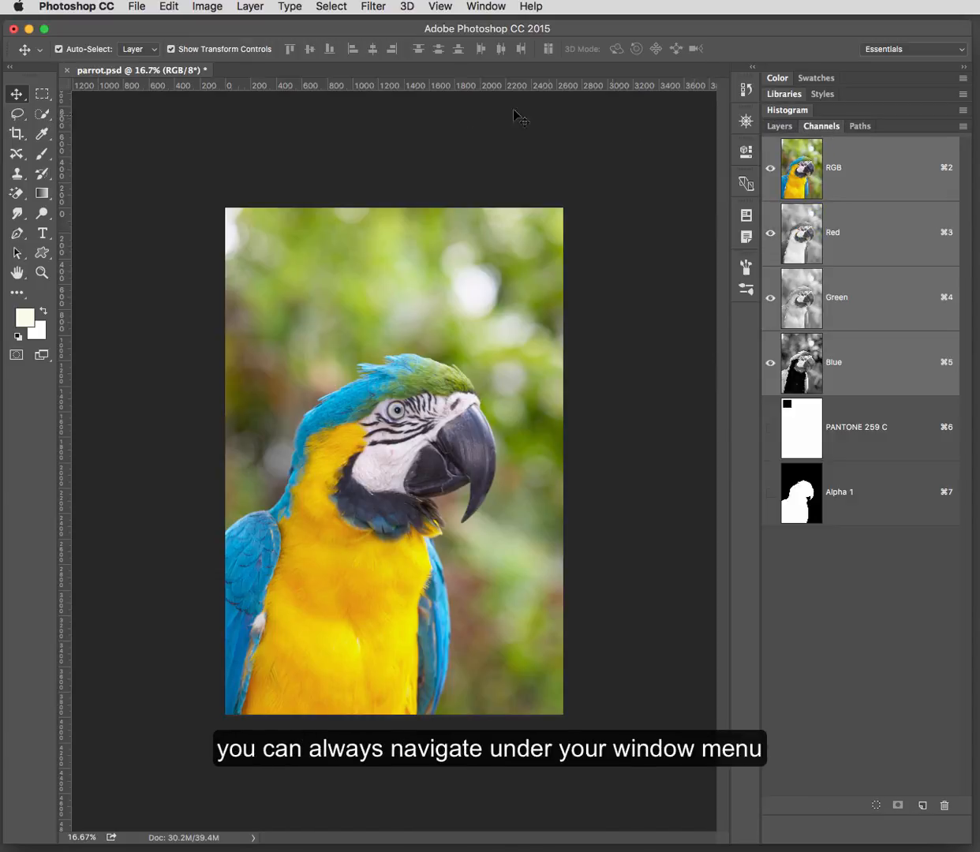
{"action": "left_click", "coordinate": [478, 7]}
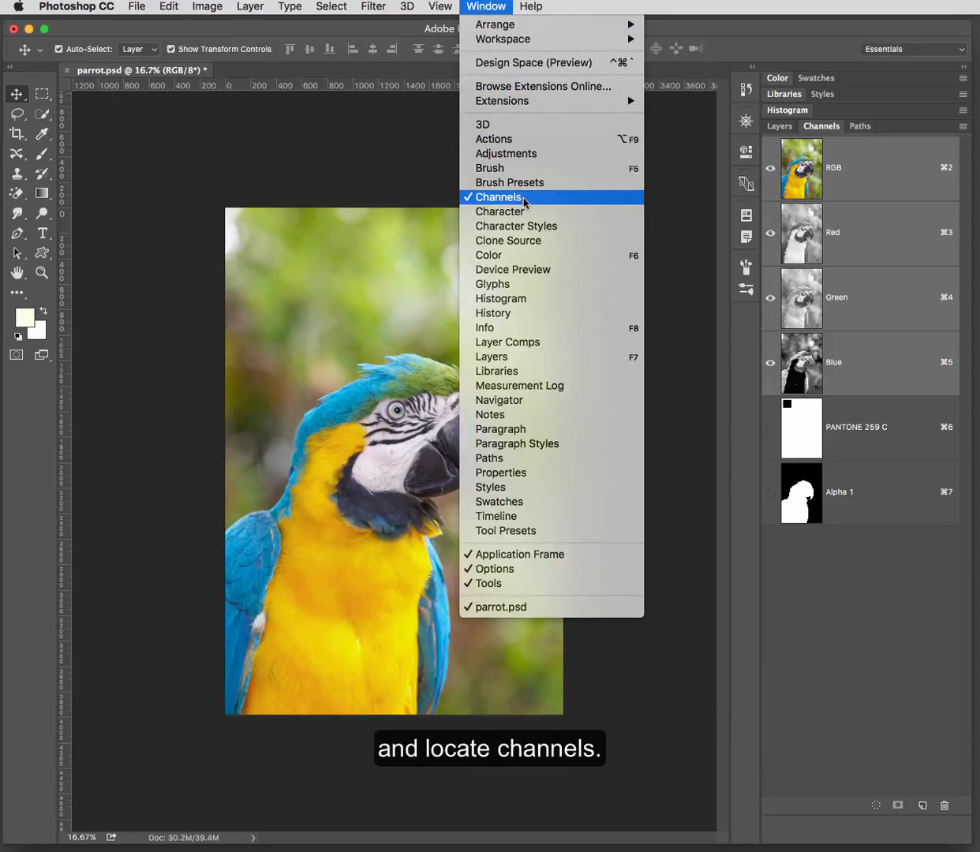
{"action": "left_click", "coordinate": [904, 682]}
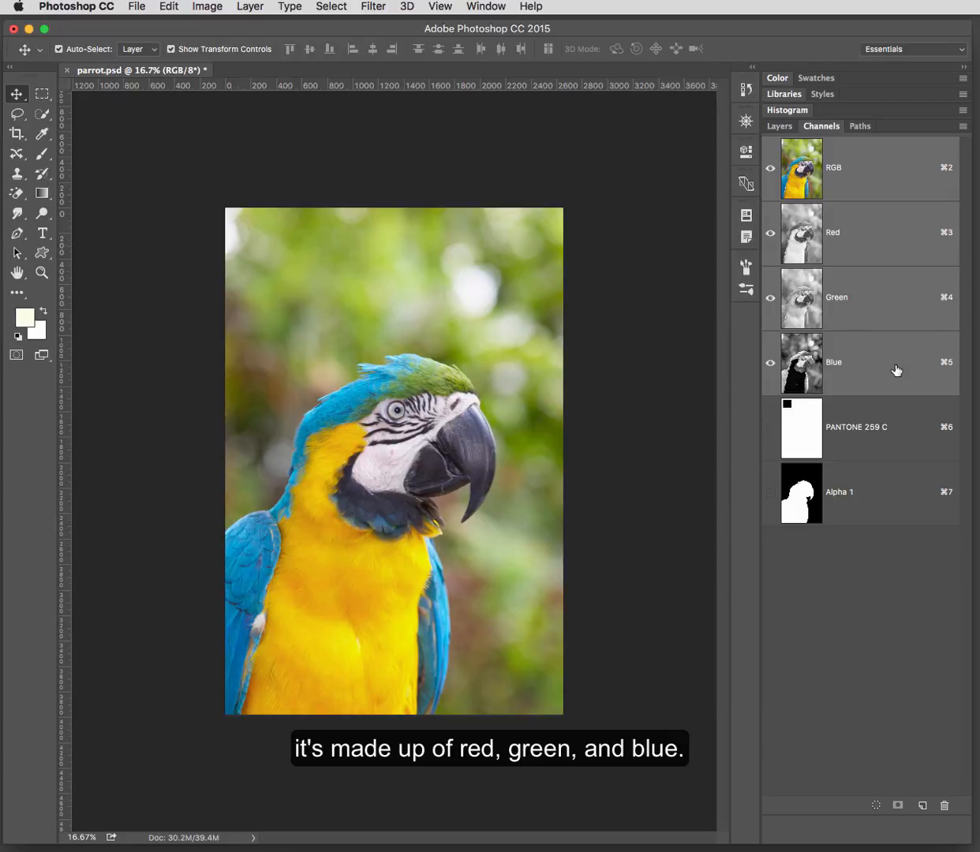
View the Red, Green and Blue channels of the parrot image one at a time
{"action": "left_click", "coordinate": [899, 244]}
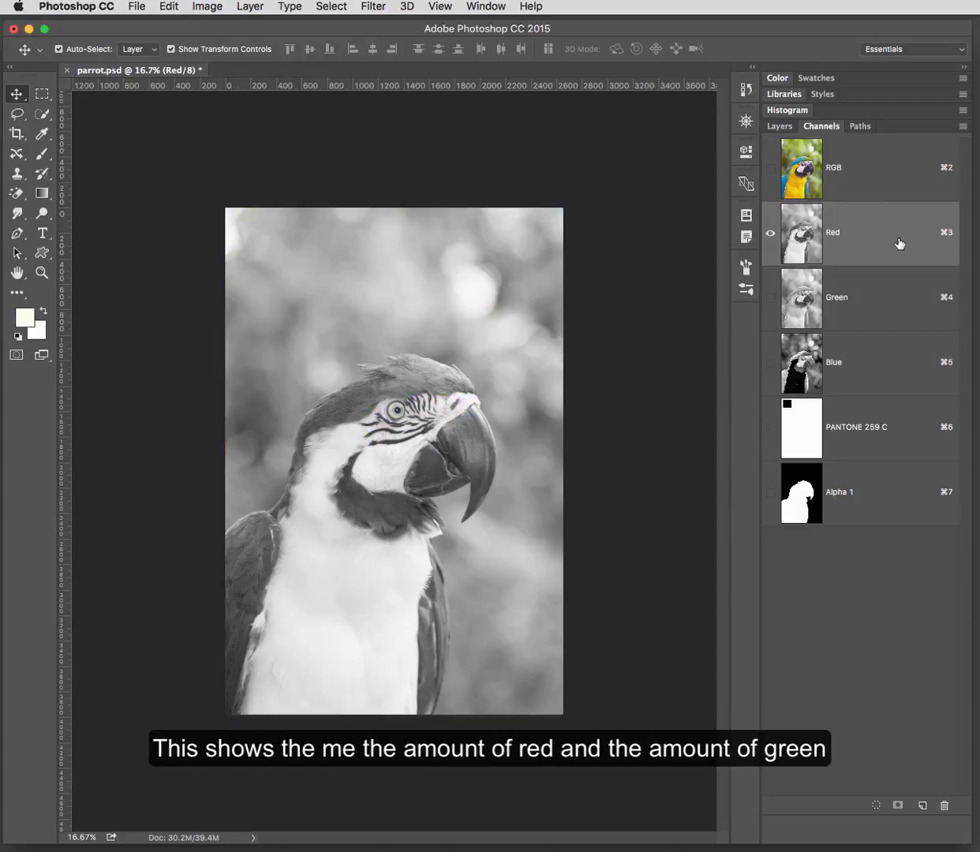
{"action": "left_click", "coordinate": [882, 308]}
{"action": "left_click", "coordinate": [877, 375]}
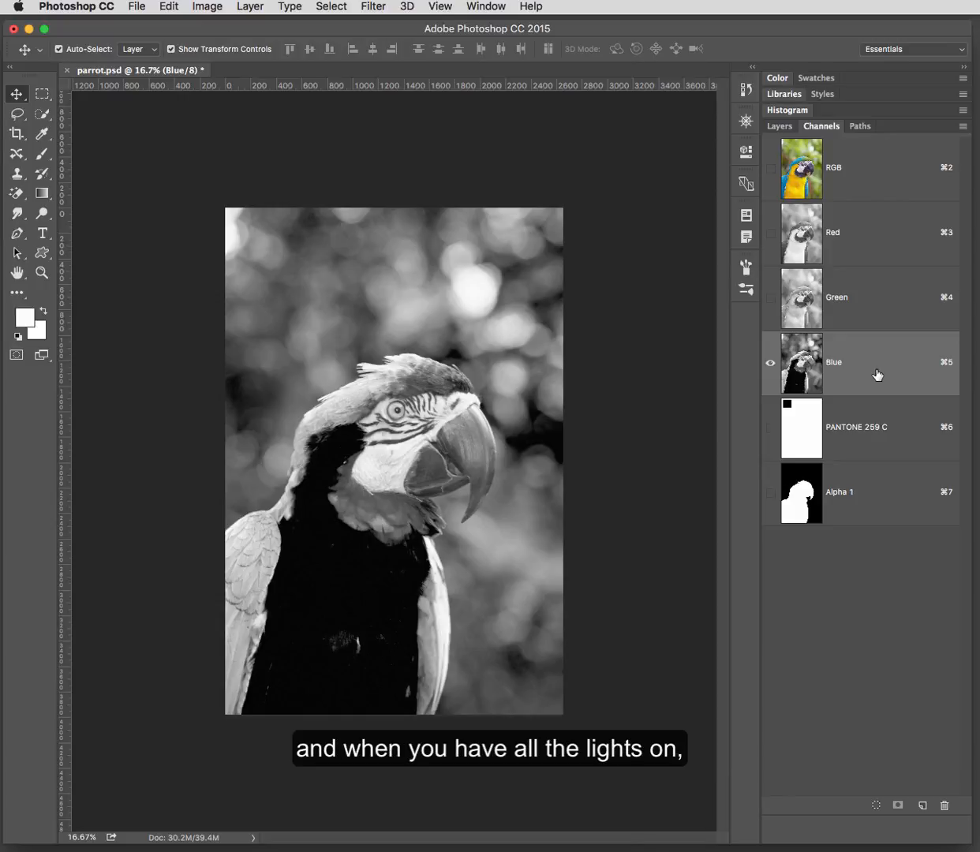
Switch the colour sliders to RGB and raise the foreground colour's blue value to 255
{"action": "left_click", "coordinate": [777, 78]}
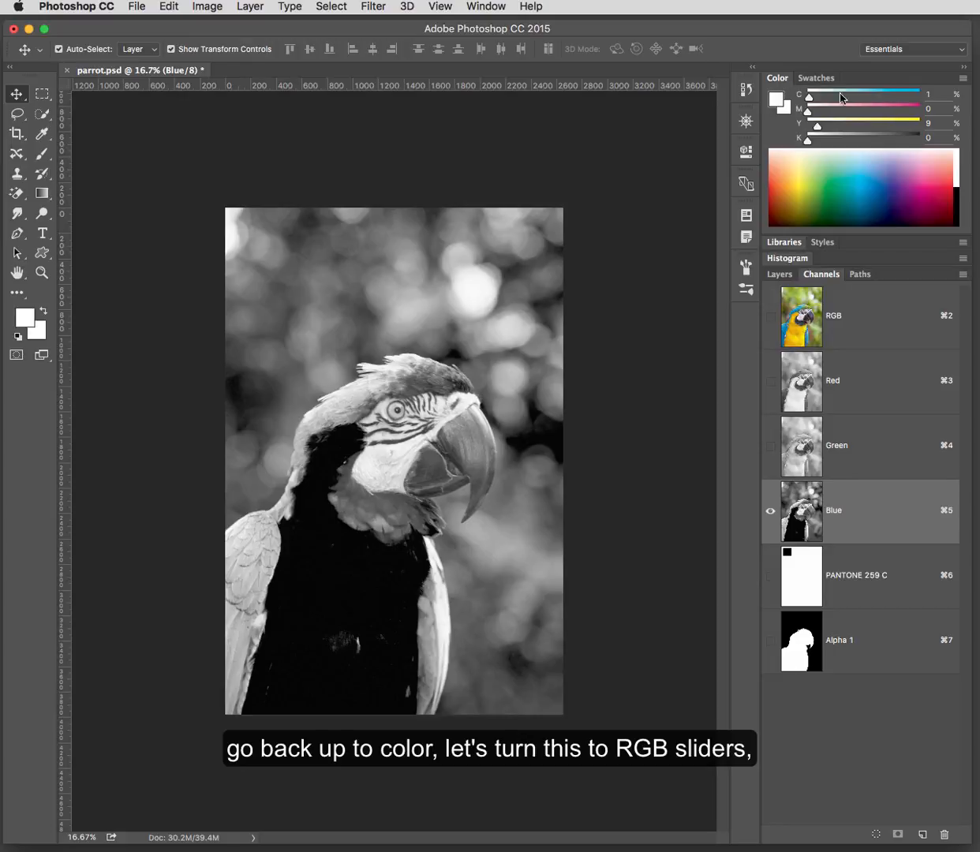
{"action": "left_click", "coordinate": [962, 78]}
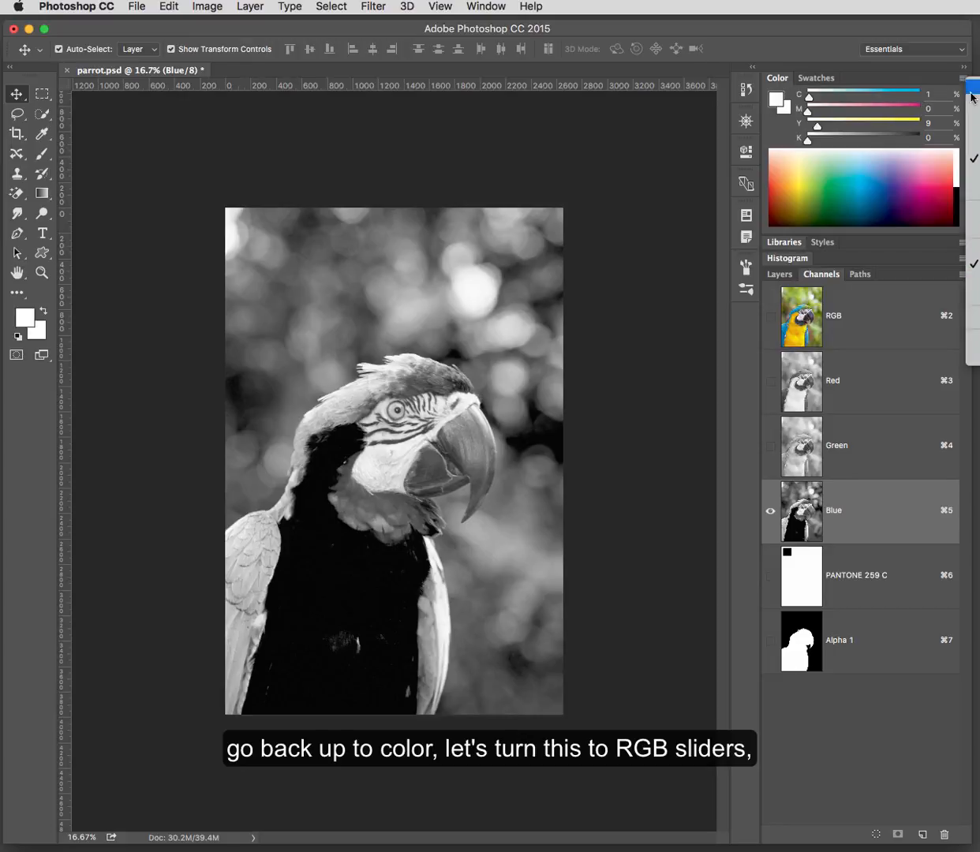
{"action": "left_click", "coordinate": [971, 109]}
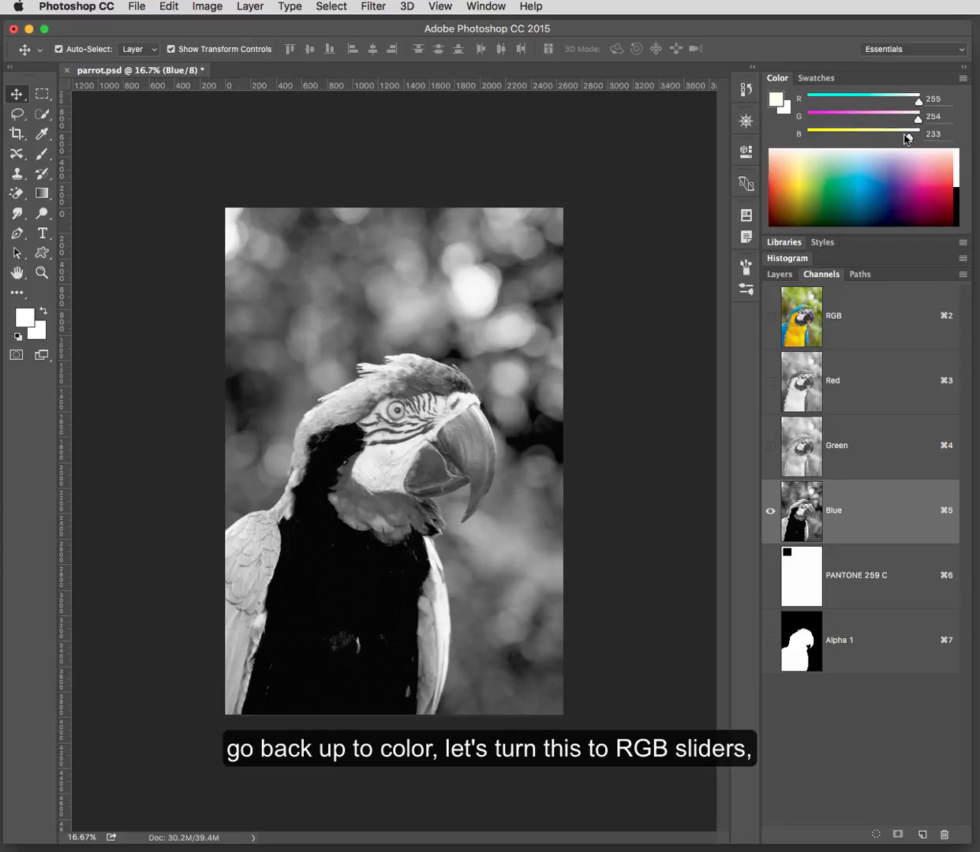
{"action": "left_click_drag", "start_coordinate": [907, 134], "coordinate": [920, 135]}
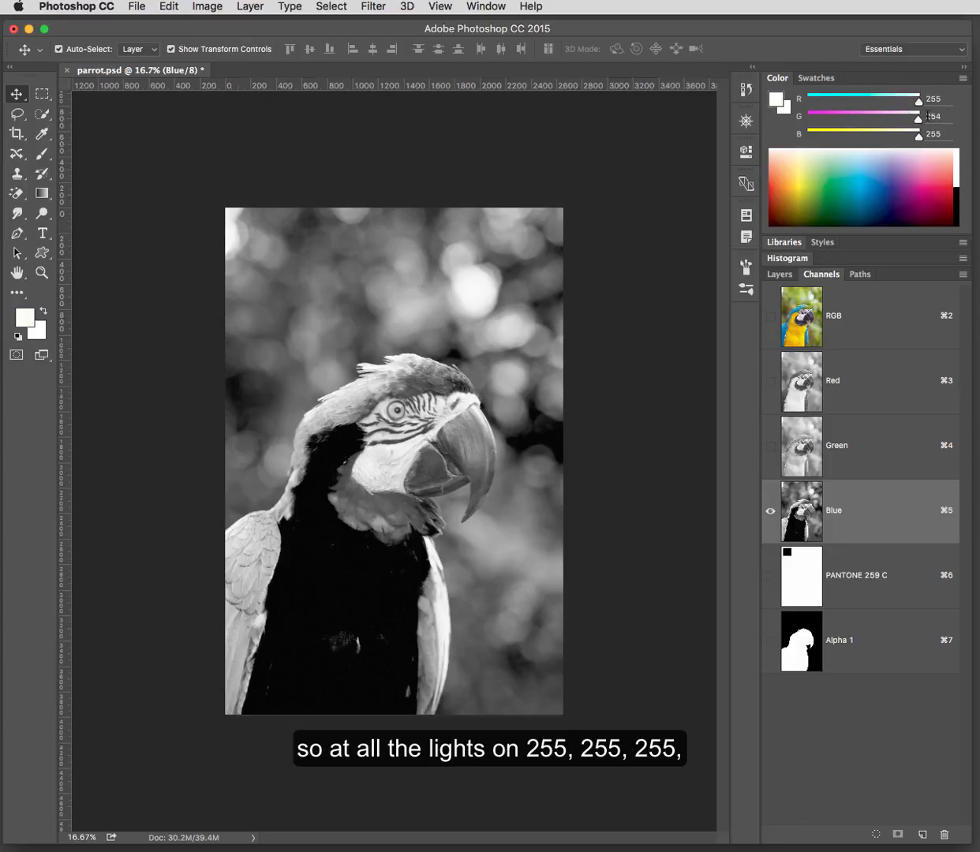
Make the foreground colour black by setting its red, green and blue values to 0
{"action": "left_click_drag", "start_coordinate": [914, 120], "coordinate": [807, 101]}
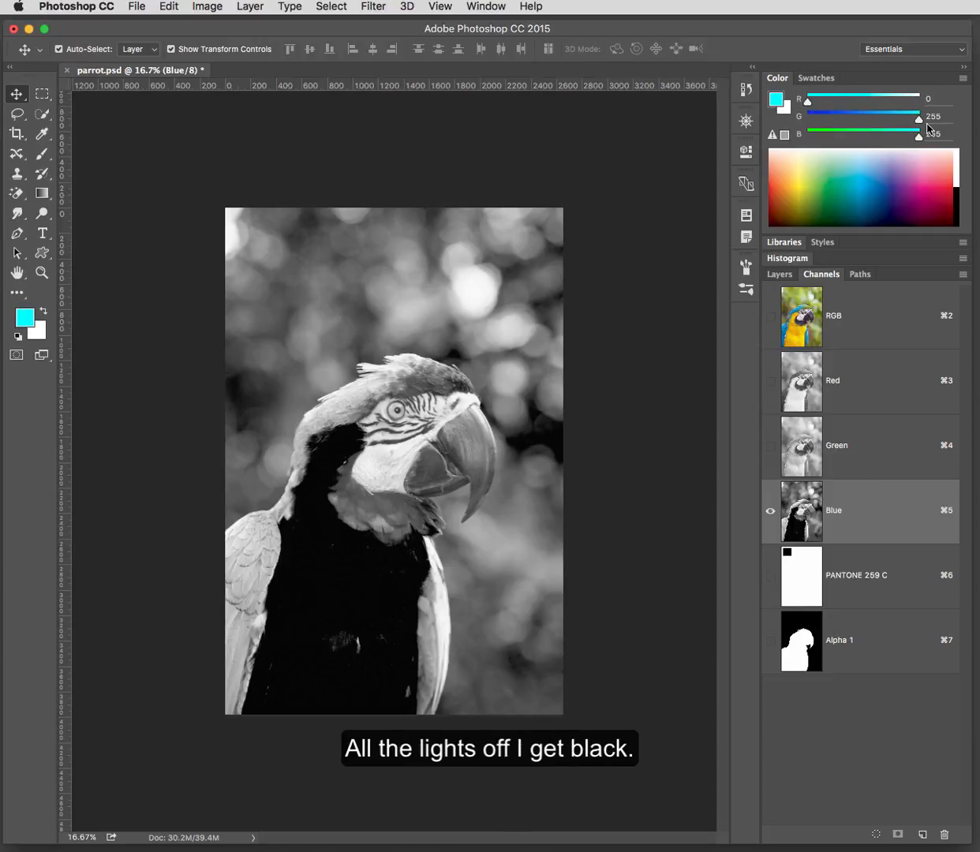
{"action": "left_click_drag", "start_coordinate": [918, 119], "coordinate": [807, 120]}
{"action": "left_click_drag", "start_coordinate": [918, 137], "coordinate": [796, 136]}
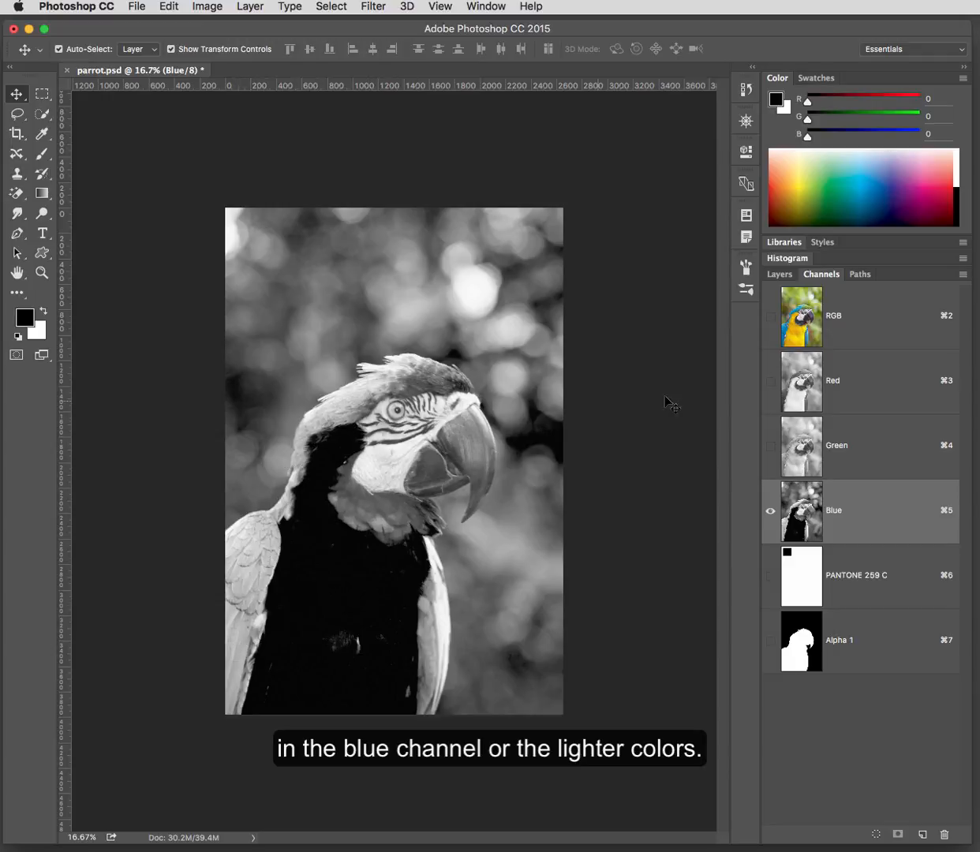
Display the RGB composite, and compare the light and dark areas in the separate Red, Green and Blue channels
{"action": "left_click", "coordinate": [873, 322]}
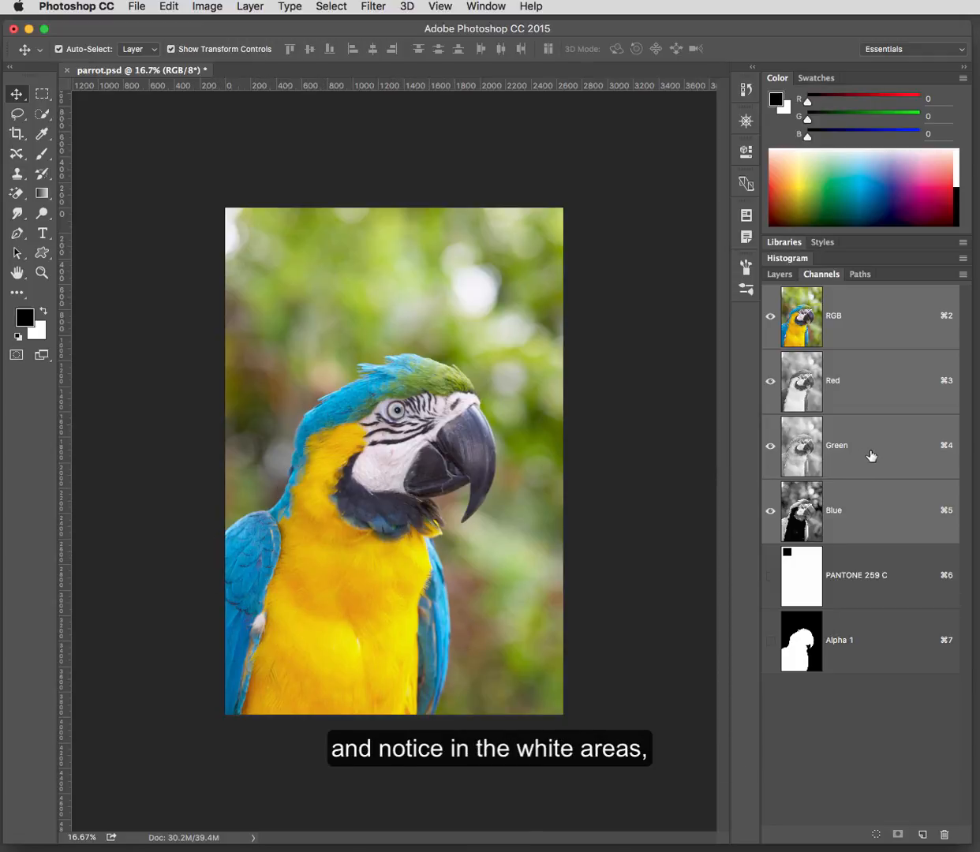
{"action": "left_click", "coordinate": [870, 451]}
{"action": "left_click", "coordinate": [872, 390]}
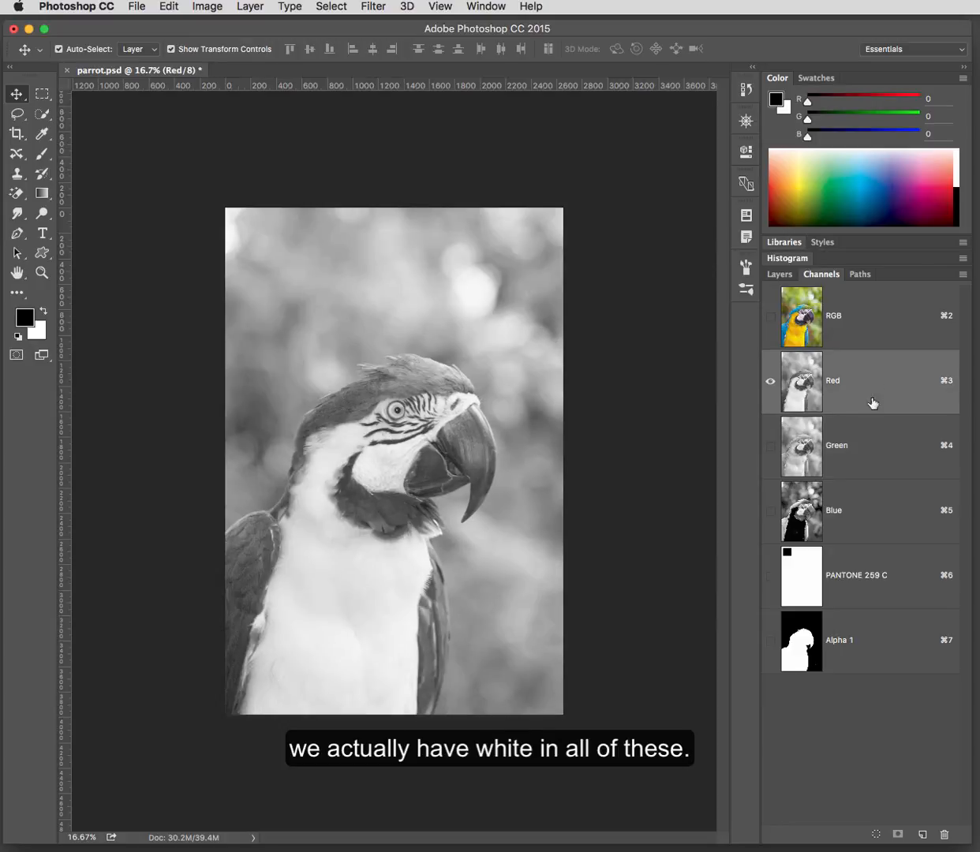
{"action": "left_click", "coordinate": [845, 451]}
{"action": "left_click", "coordinate": [840, 528]}
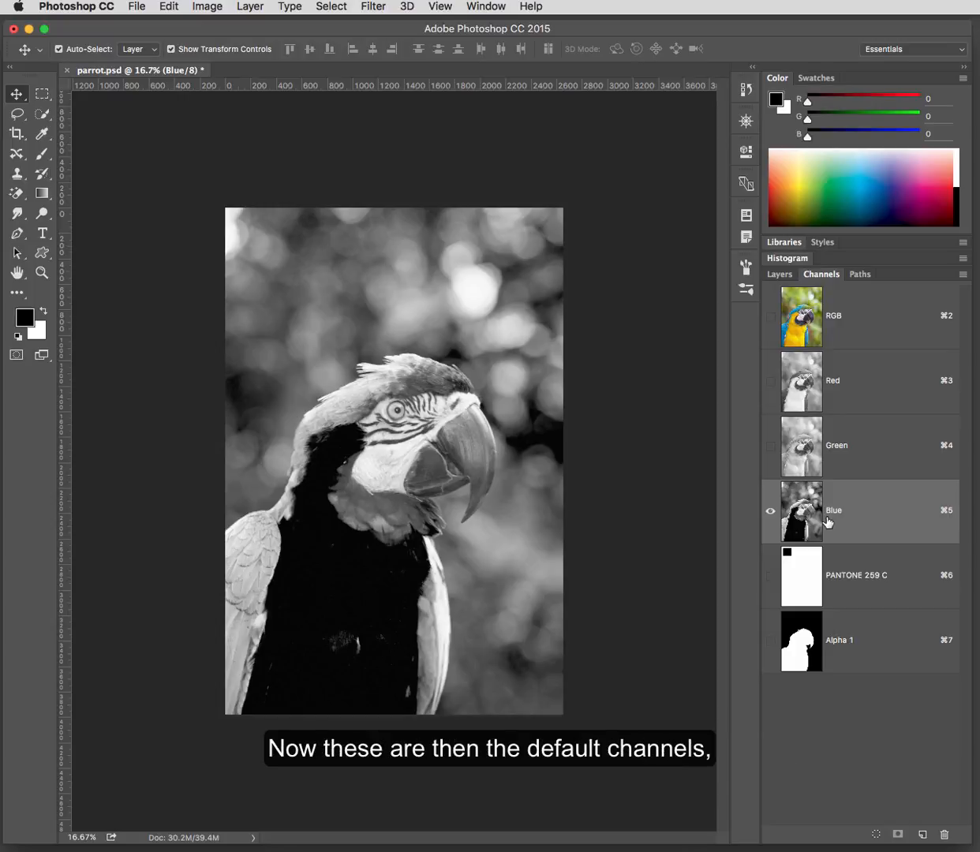
{"action": "left_click", "coordinate": [840, 390]}
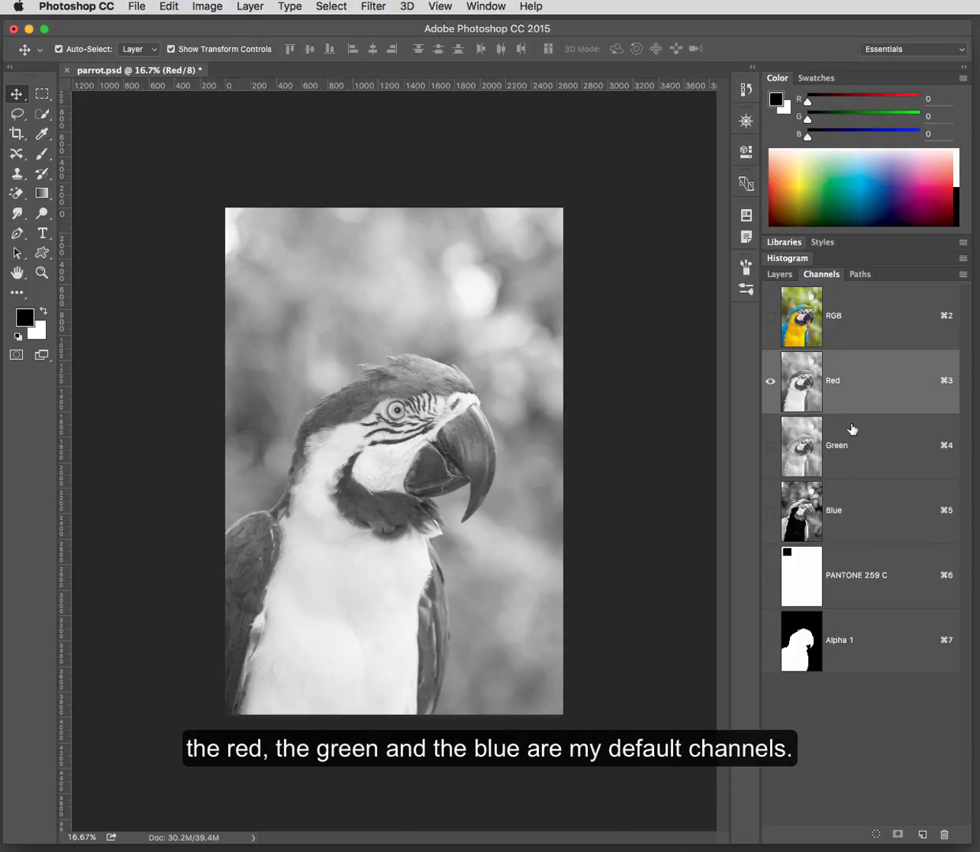
{"action": "left_click", "coordinate": [824, 443]}
{"action": "left_click", "coordinate": [844, 511]}
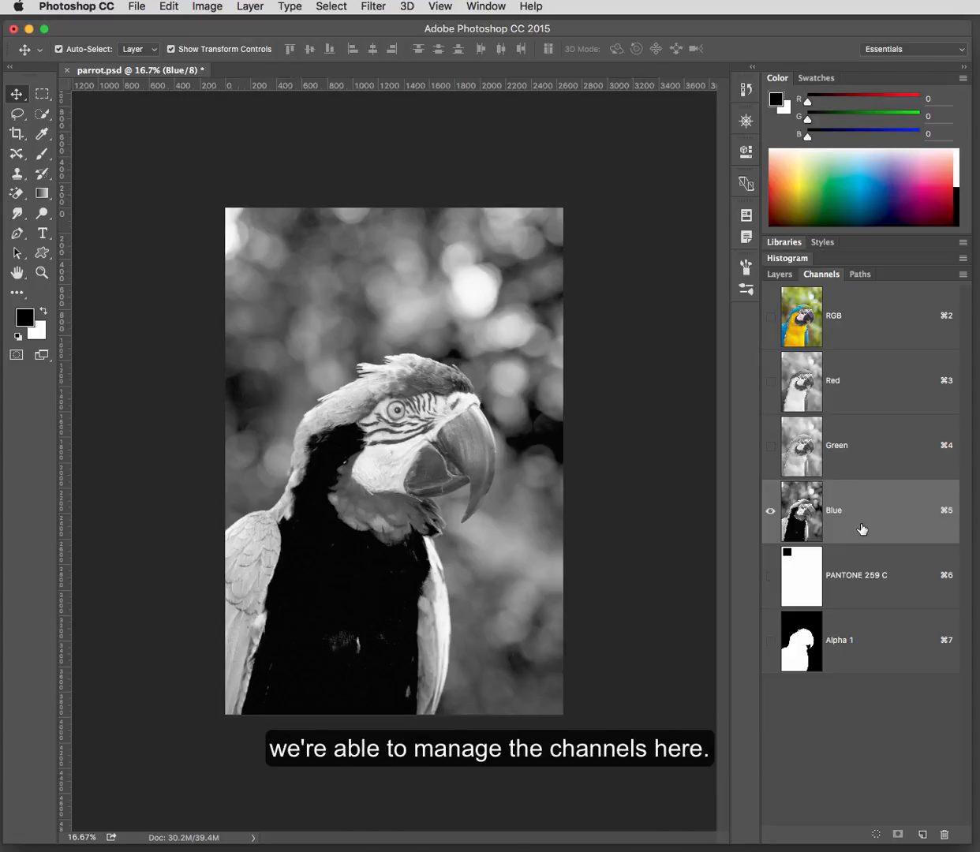
View the RGB composite, the PANTONE 259 C spot channel and the Alpha 1 channel in turn
{"action": "left_click", "coordinate": [866, 312]}
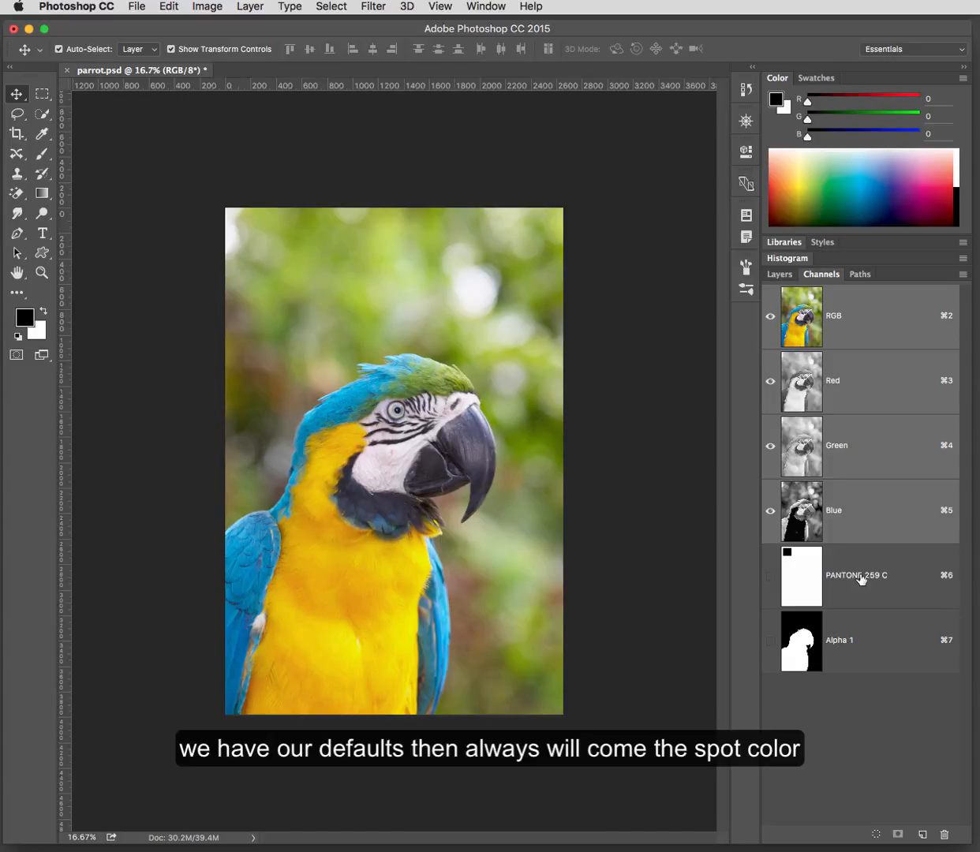
{"action": "left_click", "coordinate": [855, 584]}
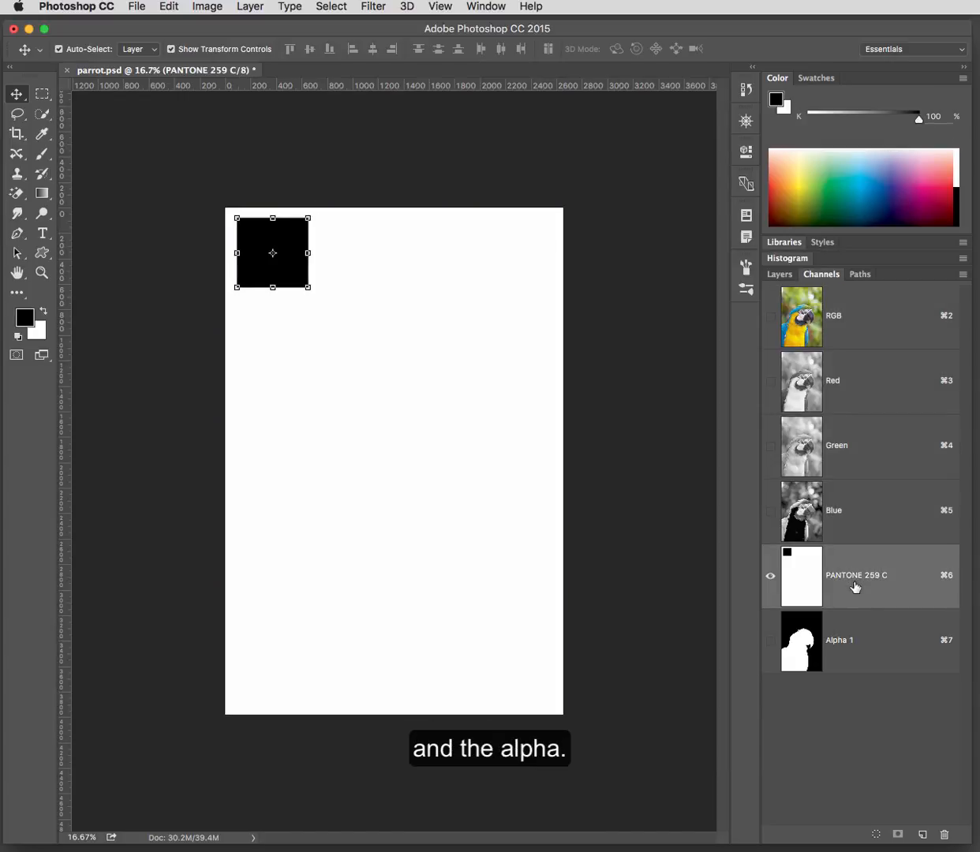
{"action": "left_click", "coordinate": [861, 652]}
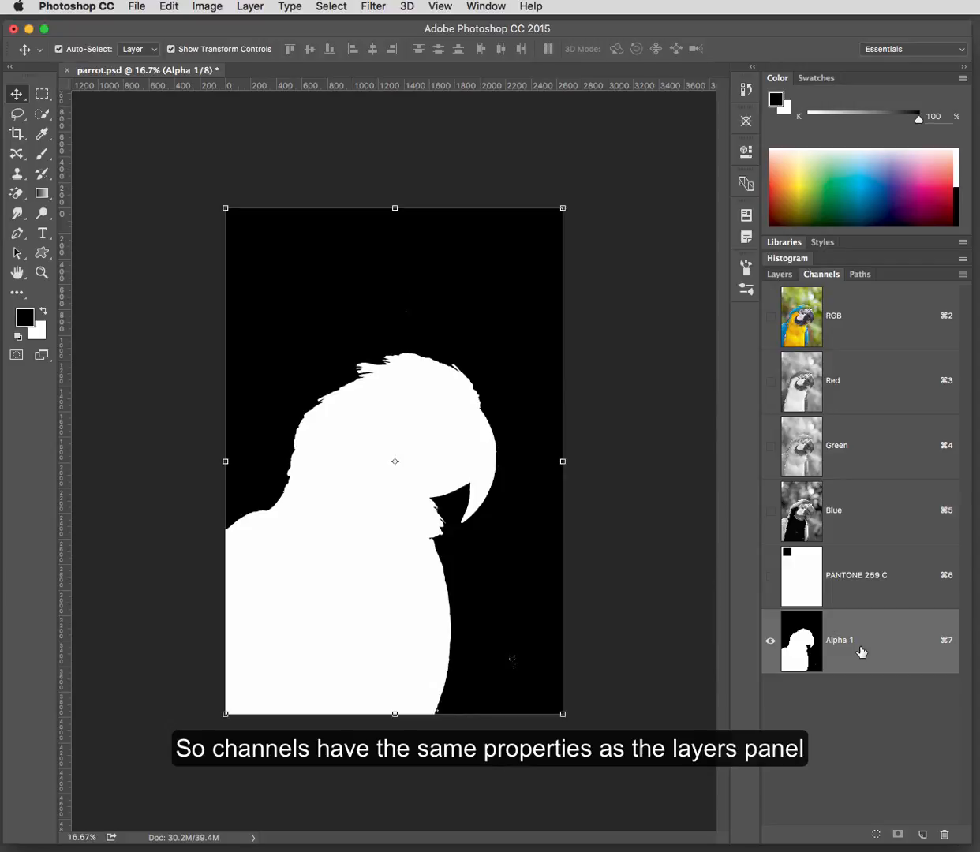
Make the PANTONE 259 C channel visible together with Alpha 1, and try reordering Alpha 1 in the channel list
{"action": "left_click", "coordinate": [770, 579]}
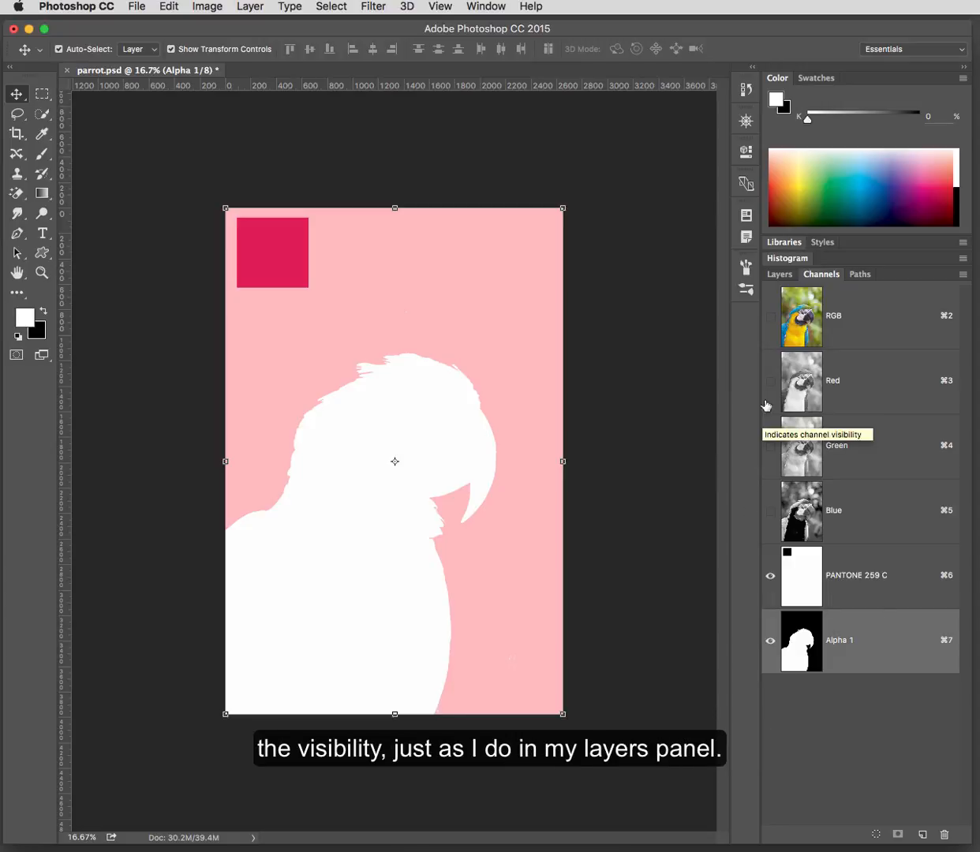
{"action": "left_click", "coordinate": [778, 274]}
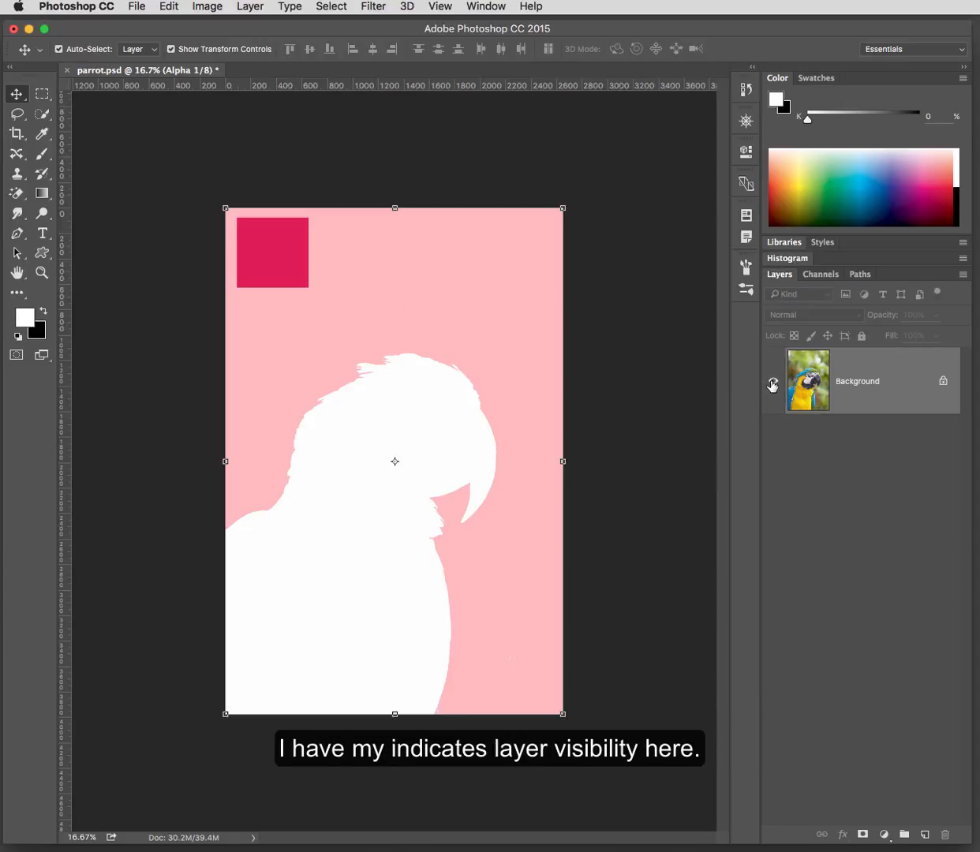
{"action": "left_click", "coordinate": [819, 273]}
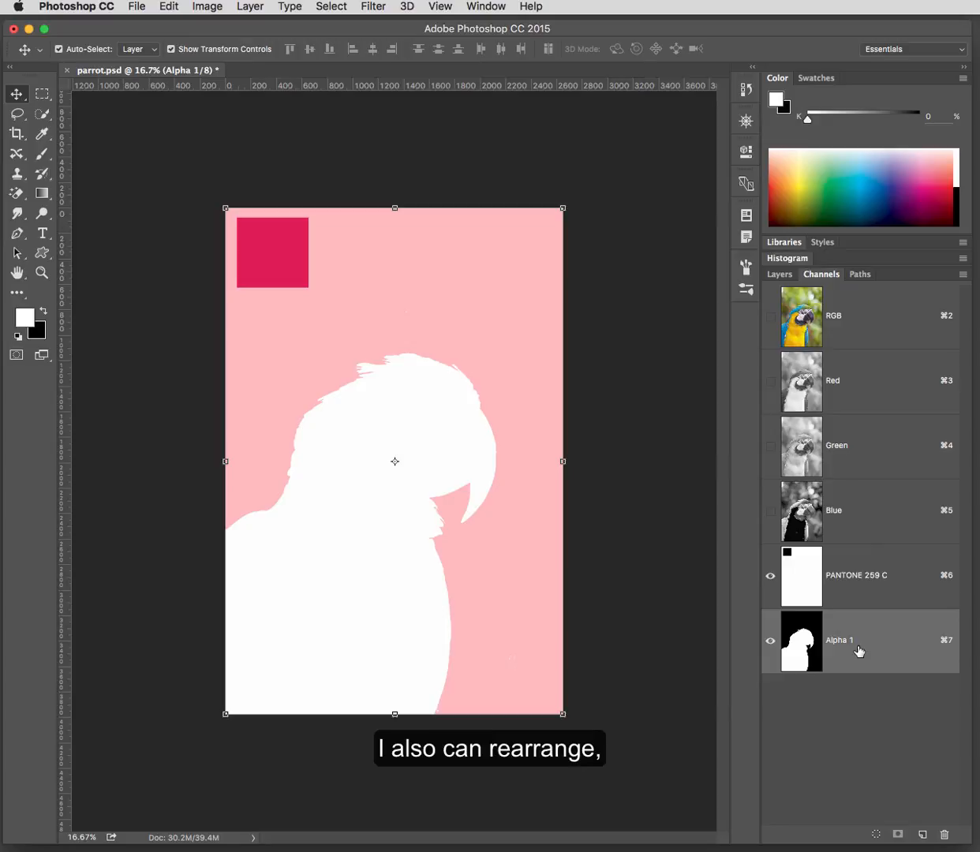
{"action": "mouse_move", "coordinate": [859, 651]}
{"action": "left_mouse_down"}
{"action": "mouse_move", "coordinate": [866, 554]}
{"action": "mouse_move", "coordinate": [859, 604]}
{"action": "mouse_move", "coordinate": [874, 666]}
{"action": "left_mouse_up"}
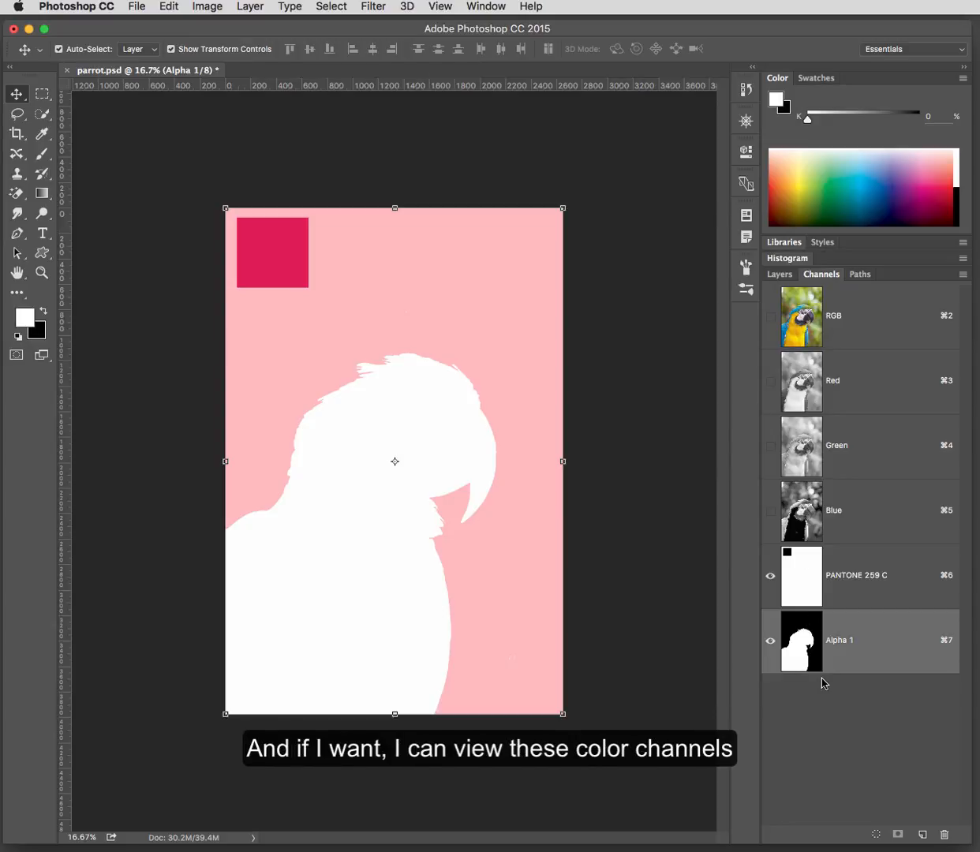
View the Blue and Red channels in isolation, returning to the RGB composite after each
{"action": "left_click", "coordinate": [843, 509]}
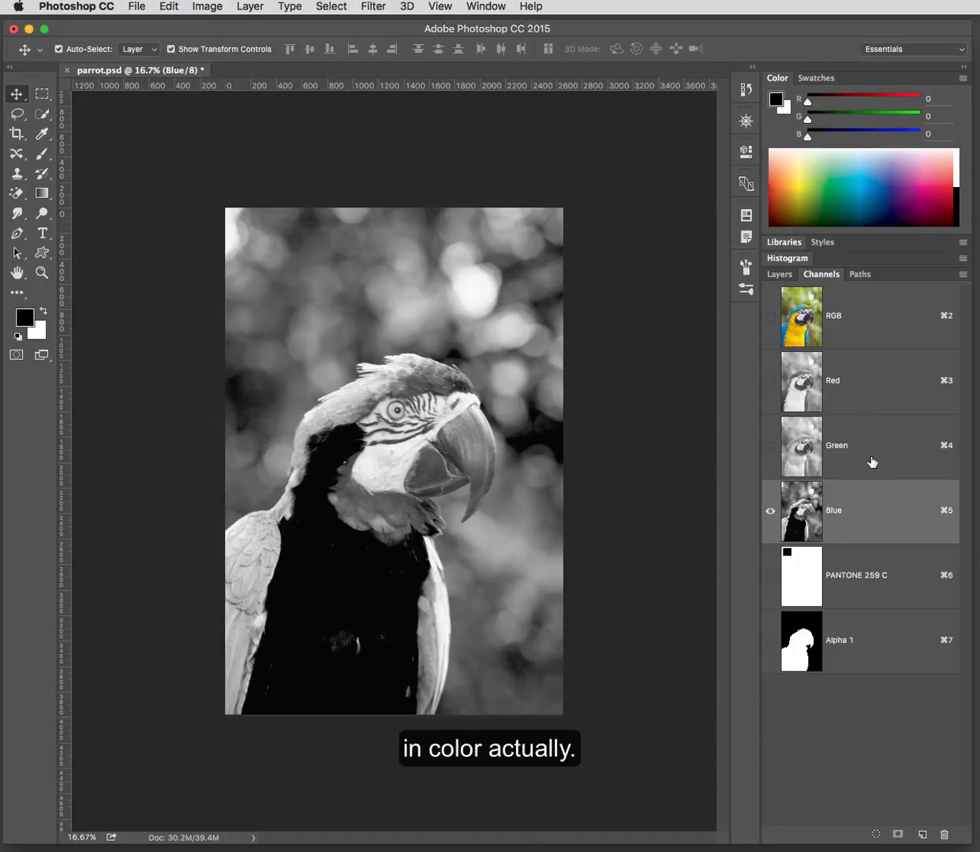
{"action": "left_click", "coordinate": [855, 330]}
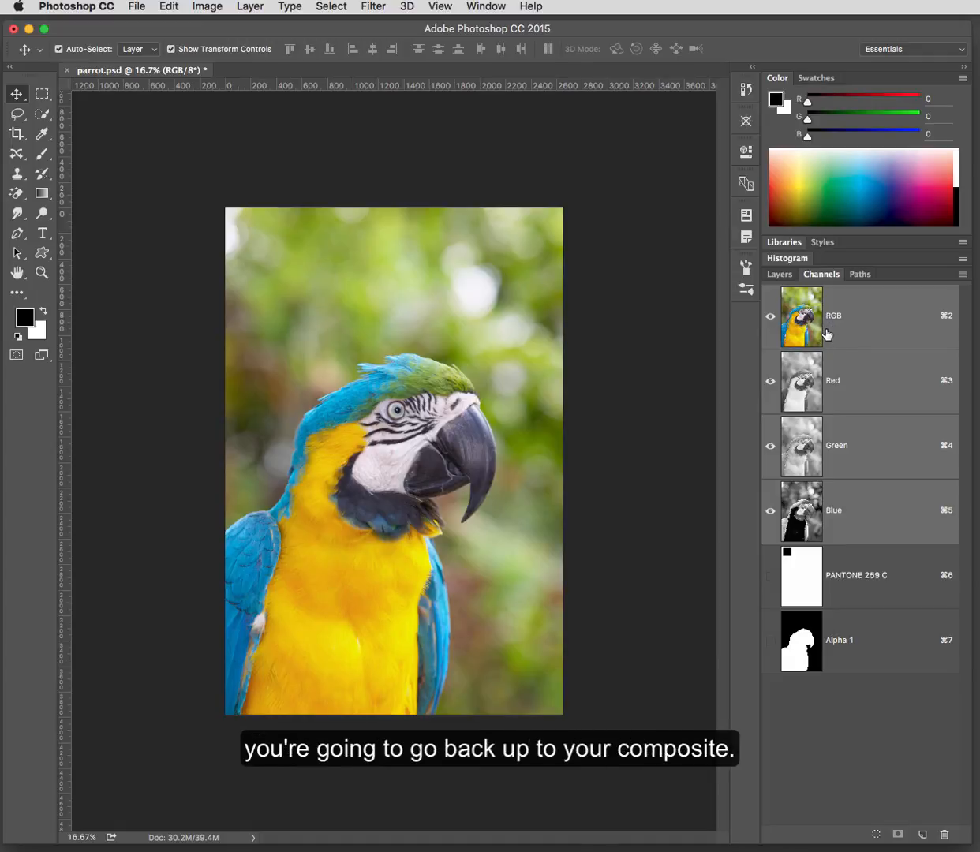
{"action": "left_click", "coordinate": [860, 387]}
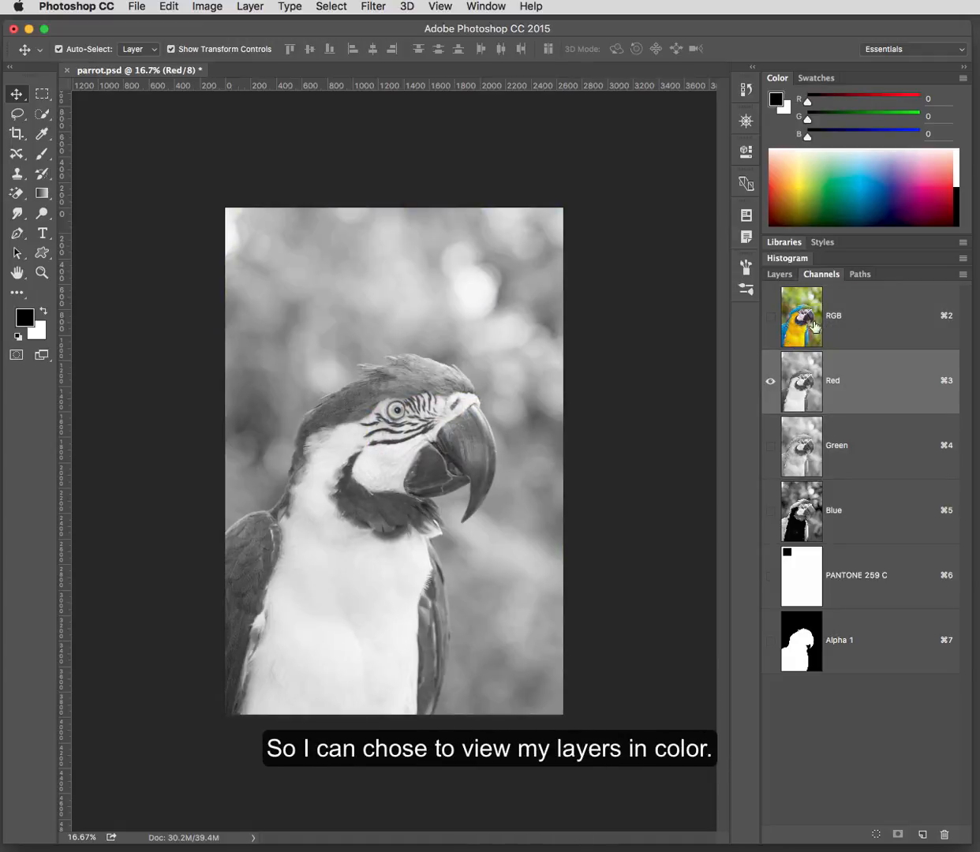
{"action": "left_click", "coordinate": [870, 327]}
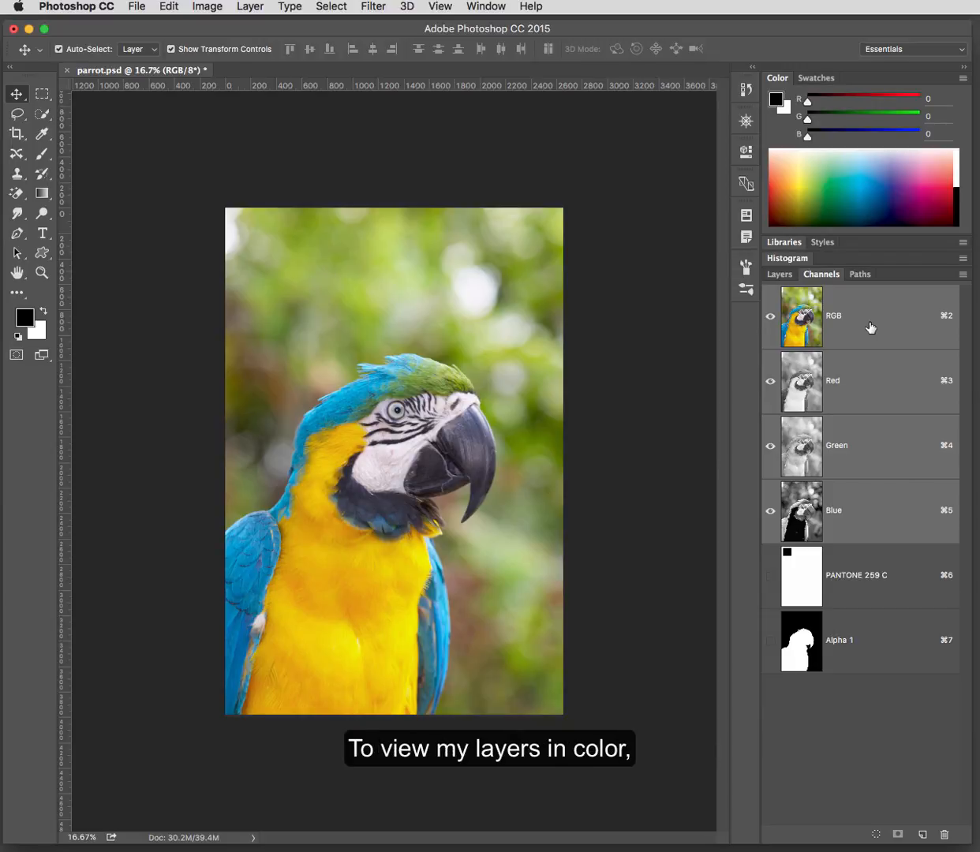
Enable Show Channels in Color in the Interface preferences and apply the change
{"action": "left_click", "coordinate": [171, 7]}
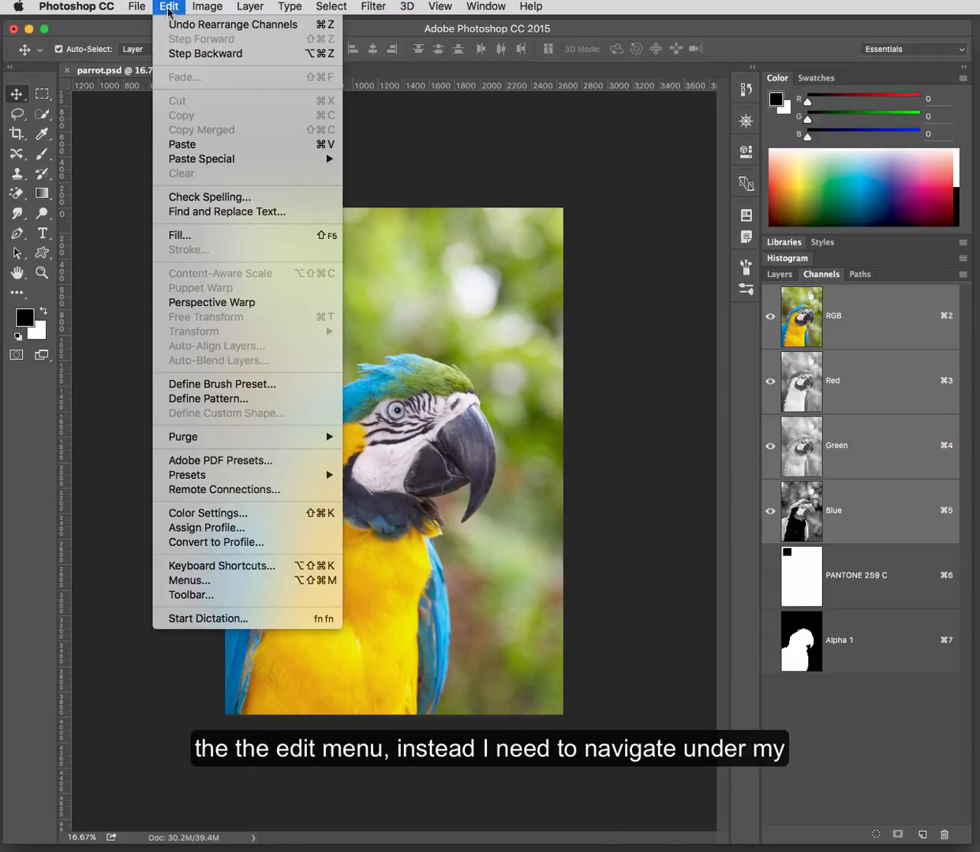
{"action": "mouse_move", "coordinate": [104, 11]}
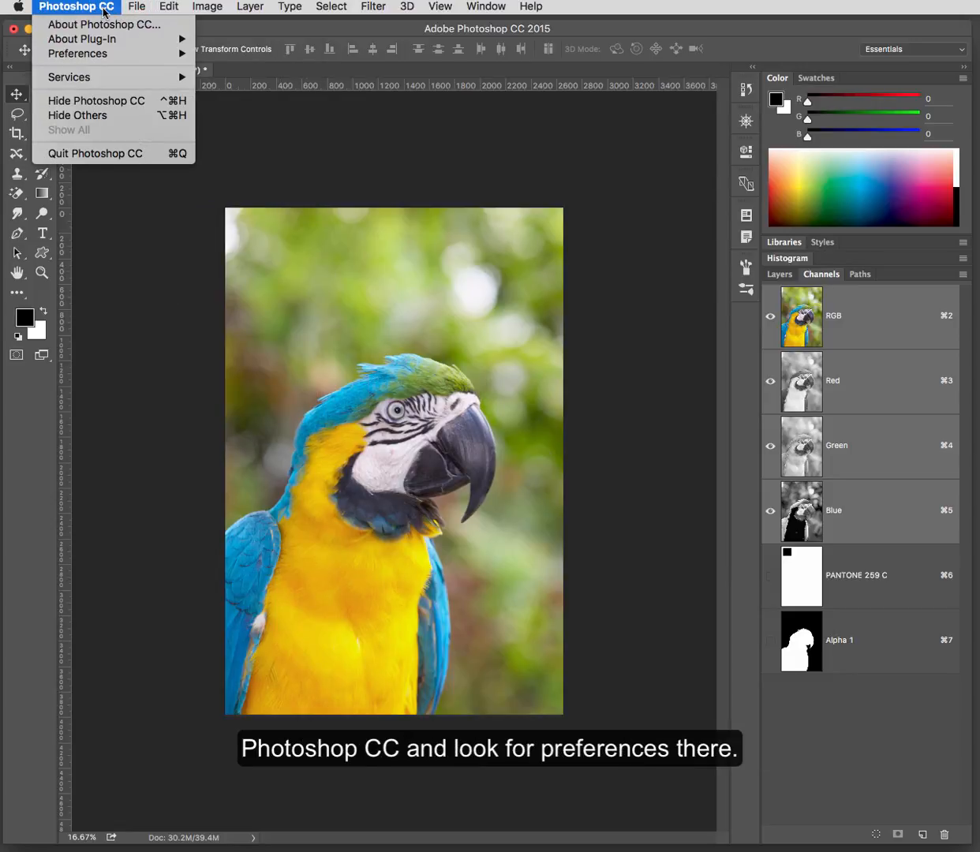
{"action": "mouse_move", "coordinate": [99, 57]}
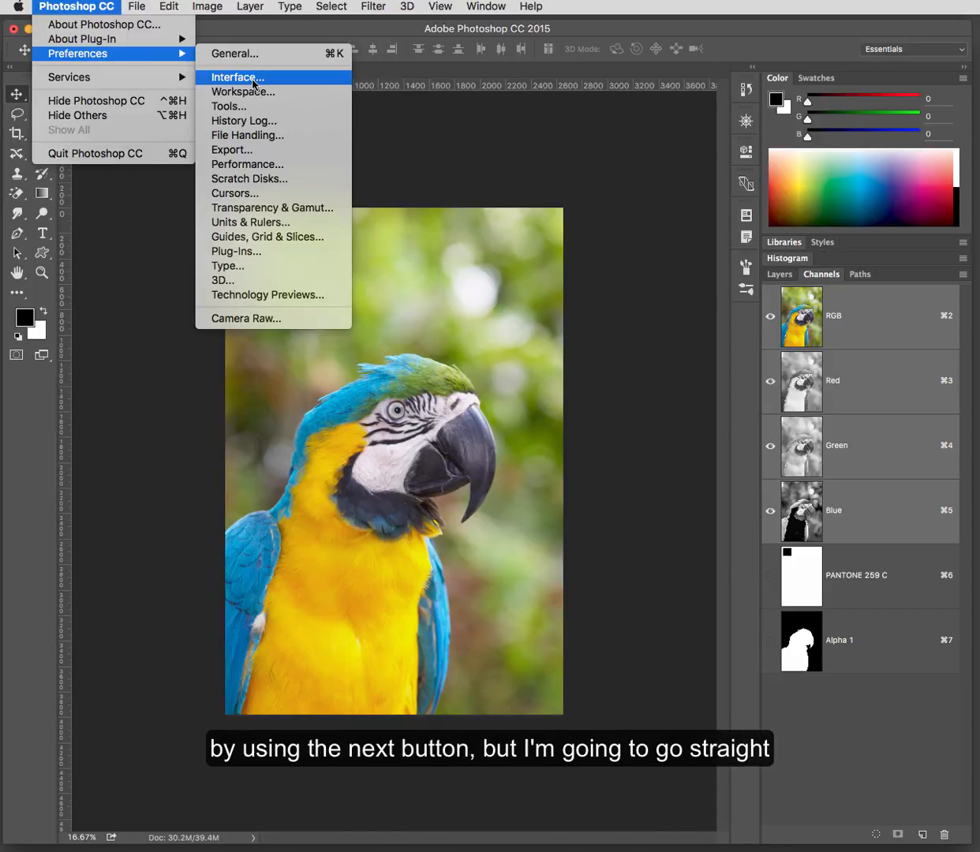
{"action": "left_click", "coordinate": [253, 79]}
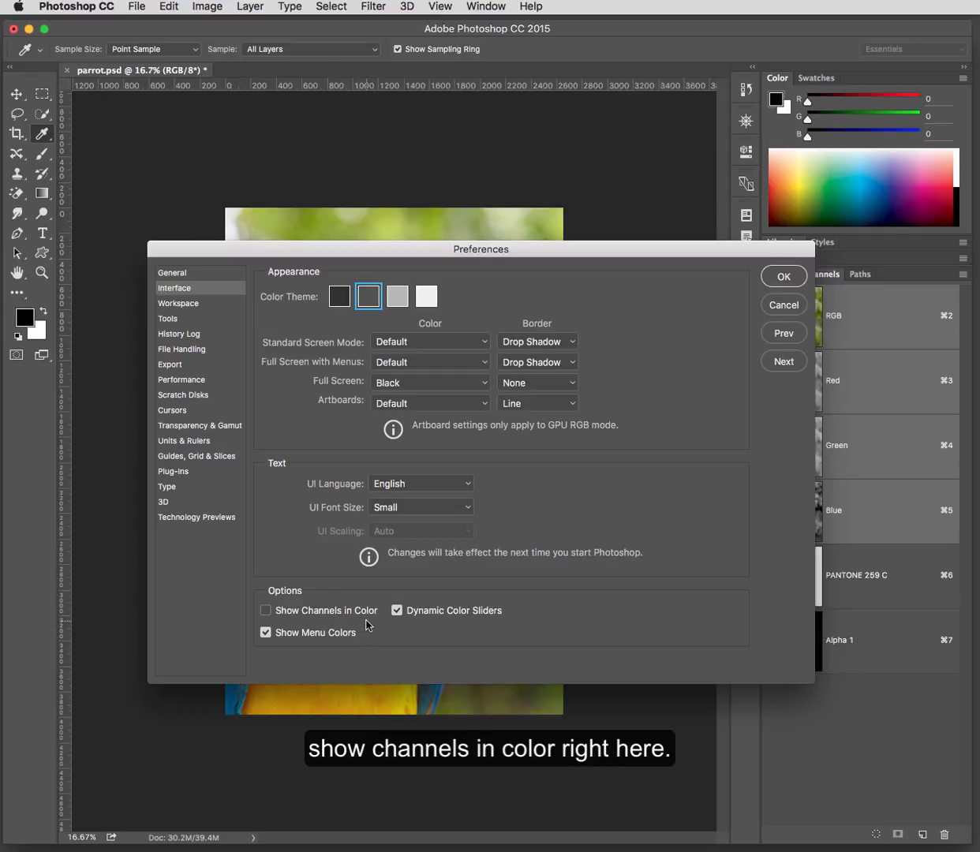
{"action": "left_click", "coordinate": [265, 611]}
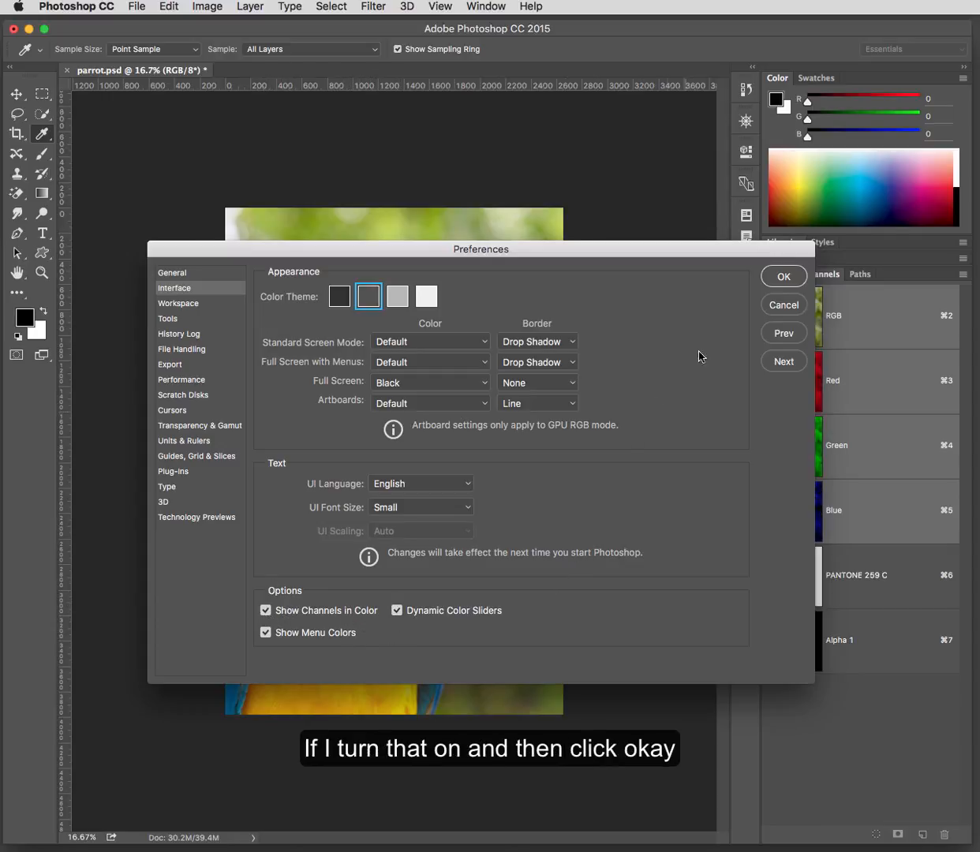
{"action": "left_click", "coordinate": [778, 278]}
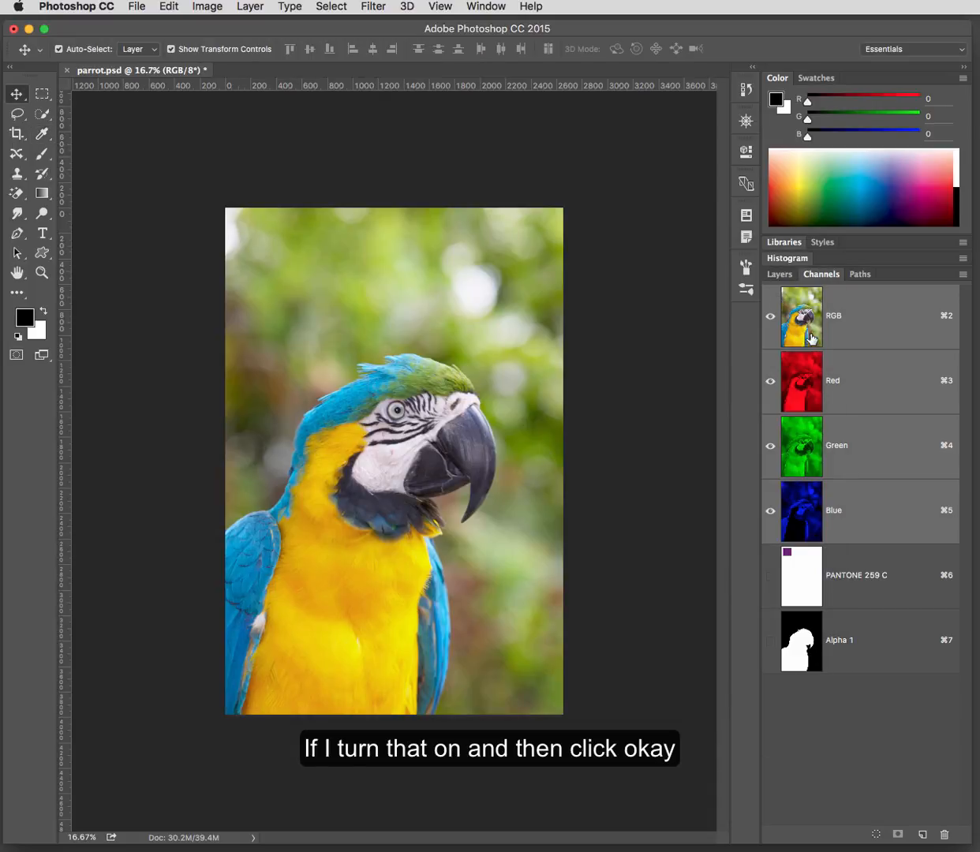
Examine the Blue and Green channels displayed in colour
{"action": "left_click", "coordinate": [810, 514]}
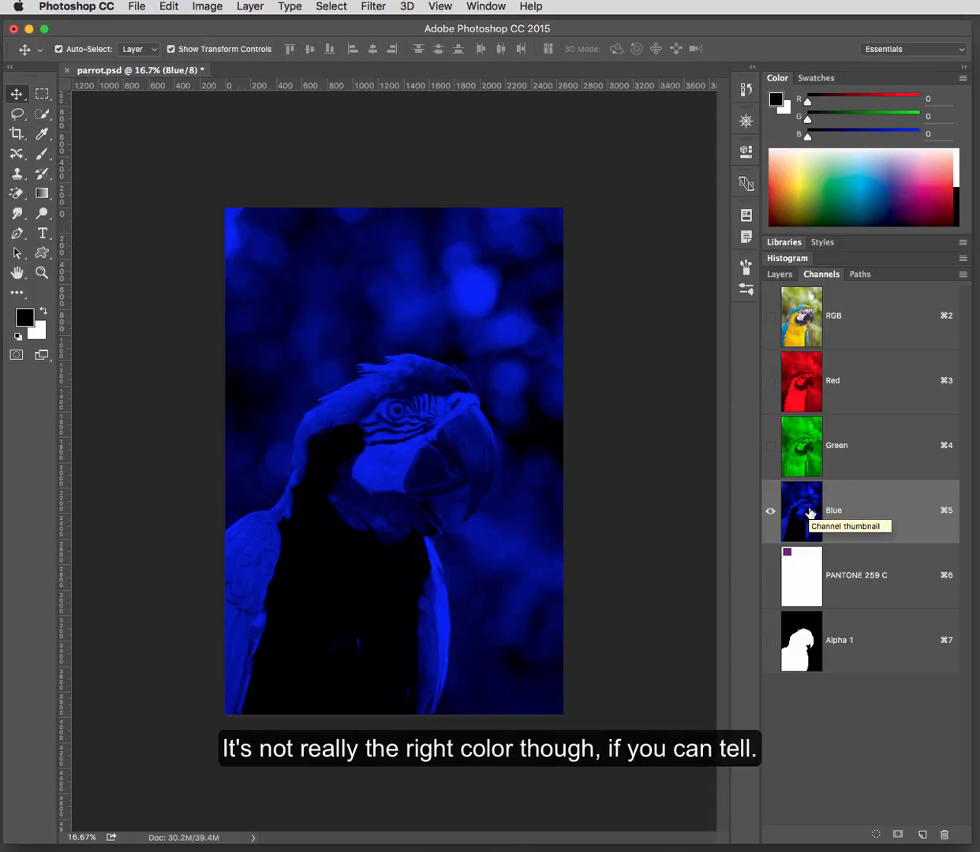
{"action": "left_click", "coordinate": [801, 457]}
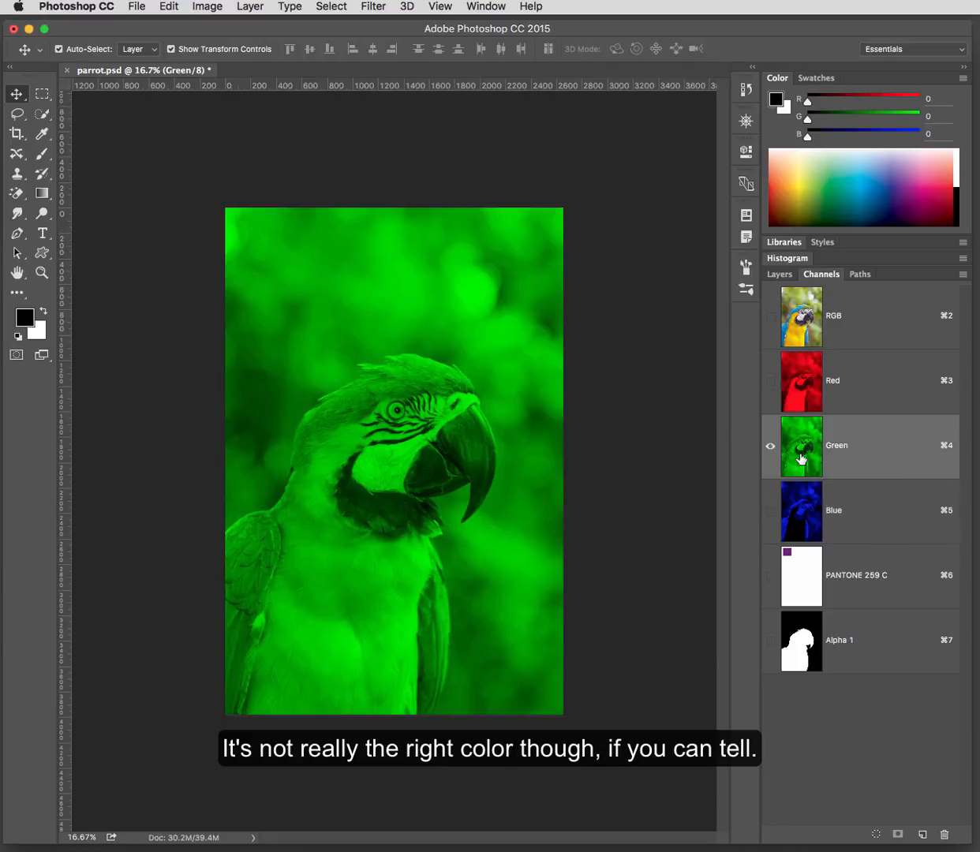
Compare the Red, Green and Blue channels displayed in colour, viewing each in isolation and ending on Red
{"action": "left_click", "coordinate": [805, 393]}
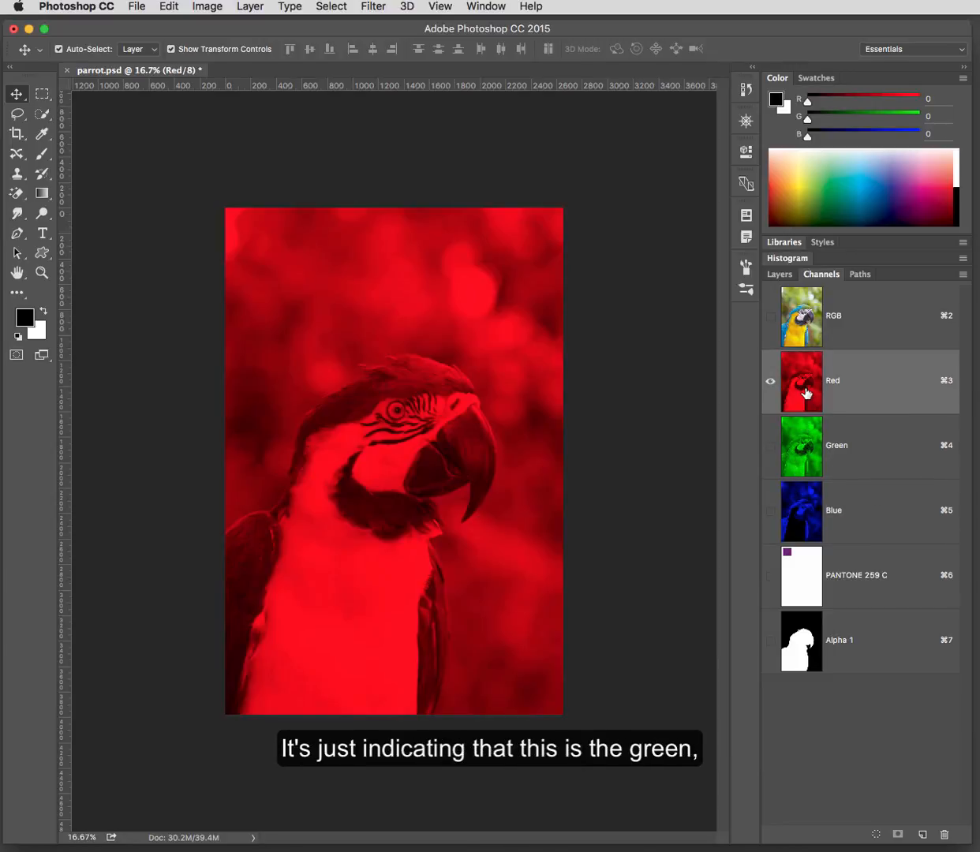
{"action": "left_click", "coordinate": [799, 451]}
{"action": "left_click", "coordinate": [788, 516]}
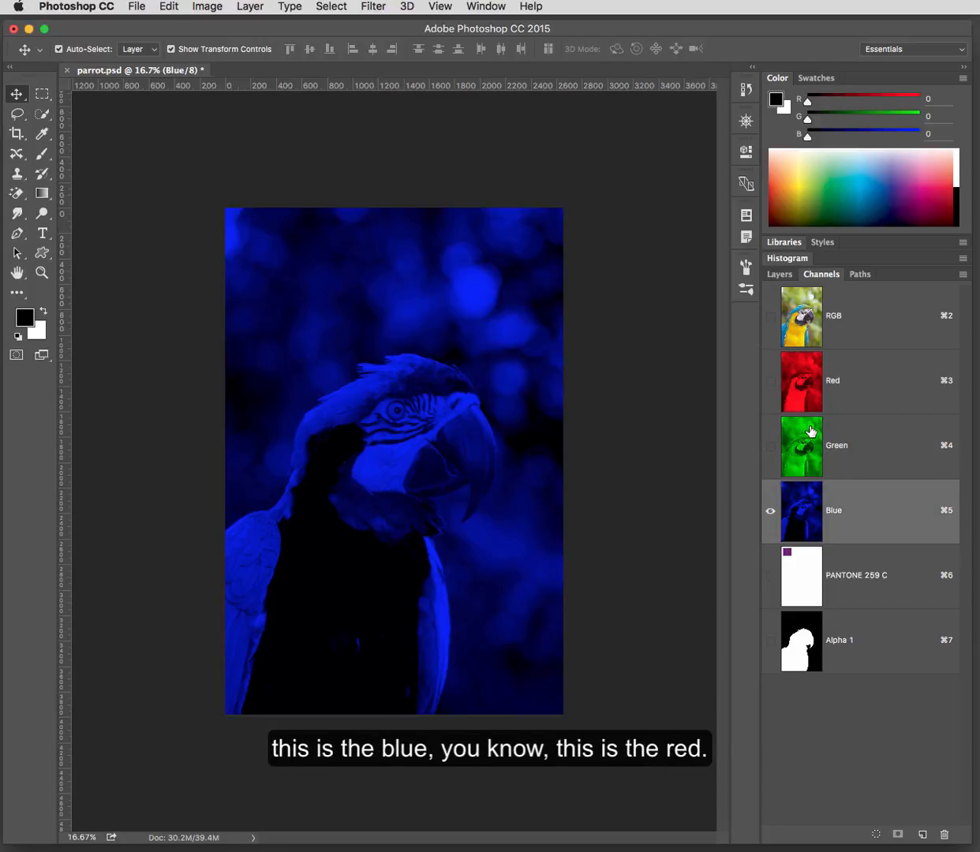
{"action": "left_click", "coordinate": [788, 390]}
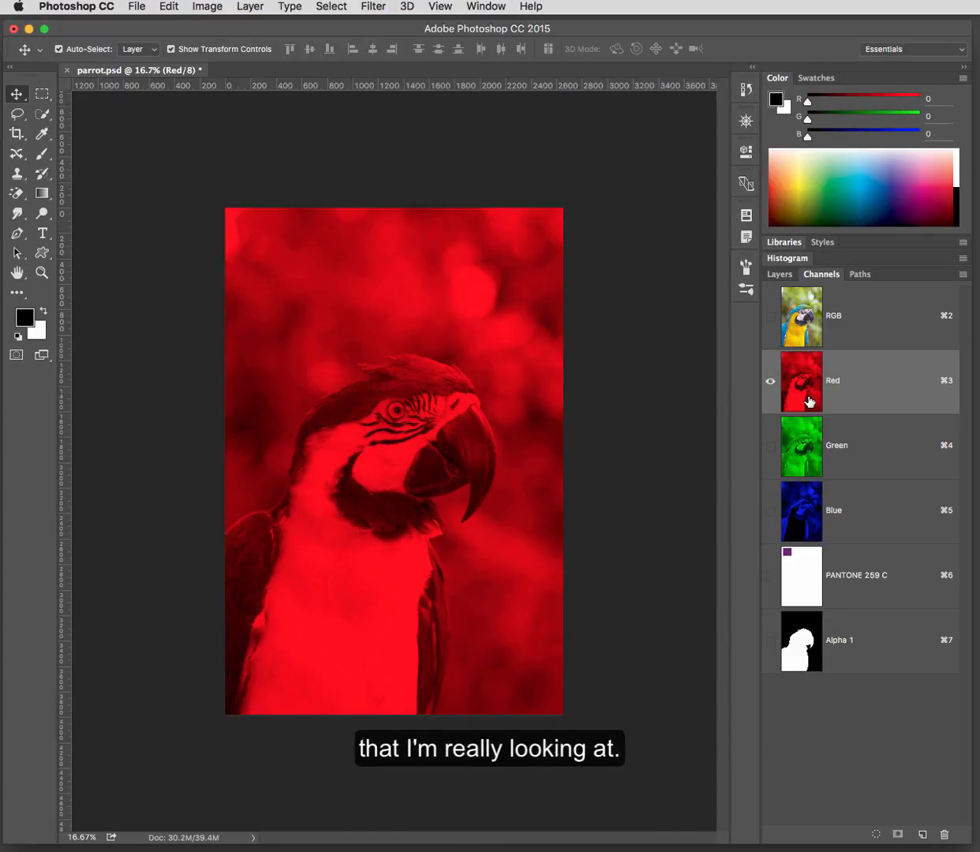
Disable Show Channels in Color in the Interface preferences and return to the RGB composite
{"action": "left_click", "coordinate": [76, 9]}
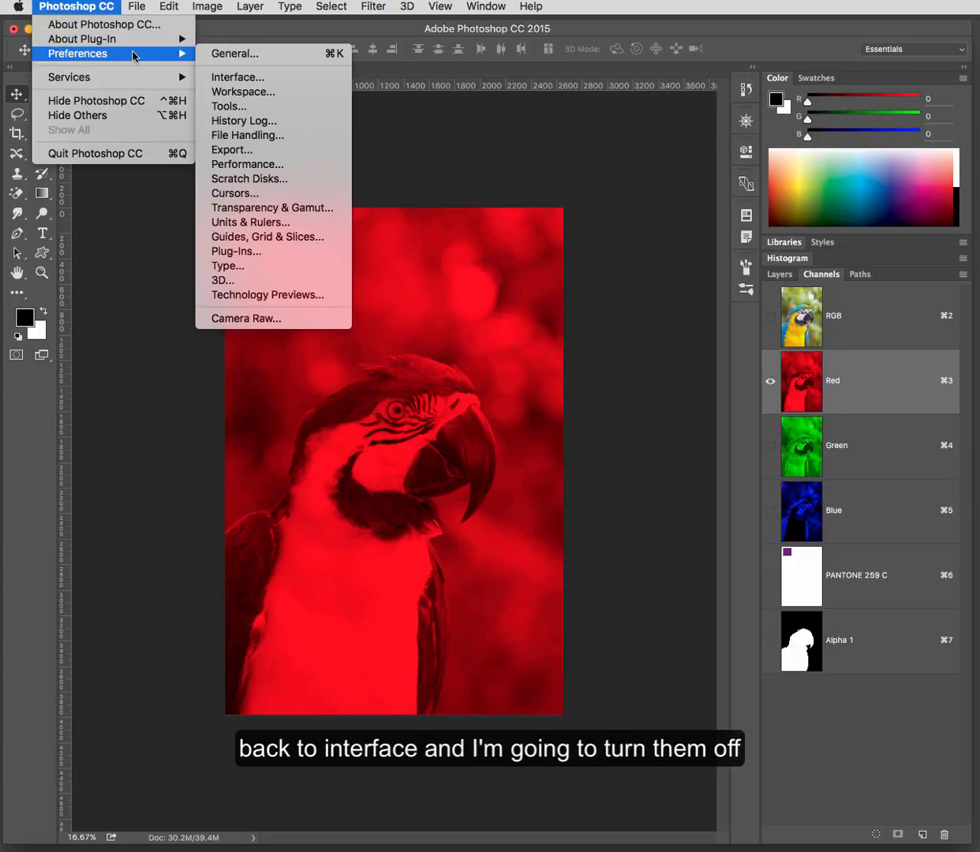
{"action": "left_click", "coordinate": [249, 79]}
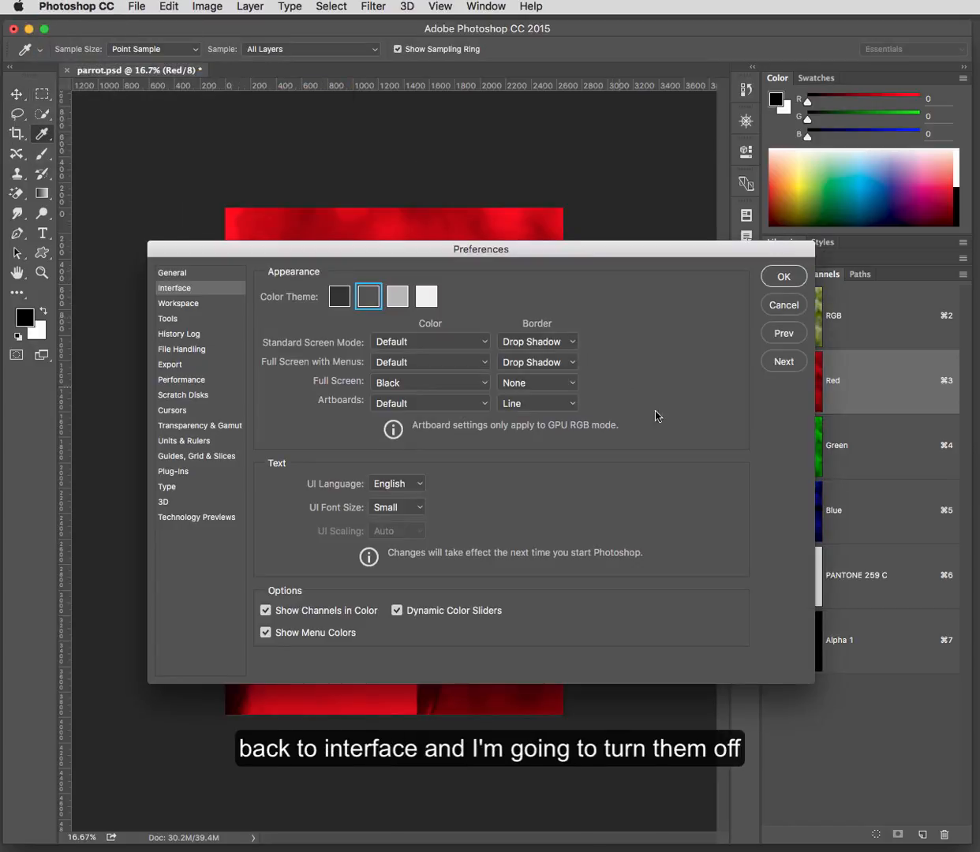
{"action": "left_click", "coordinate": [266, 614]}
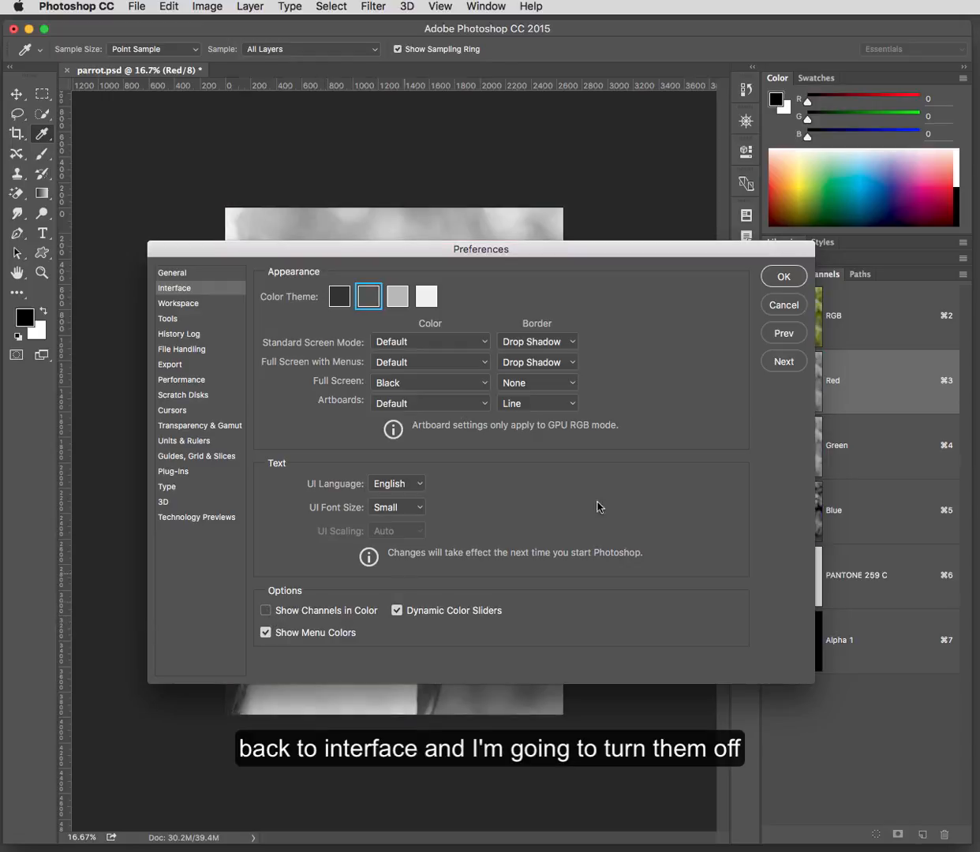
{"action": "left_click", "coordinate": [789, 278]}
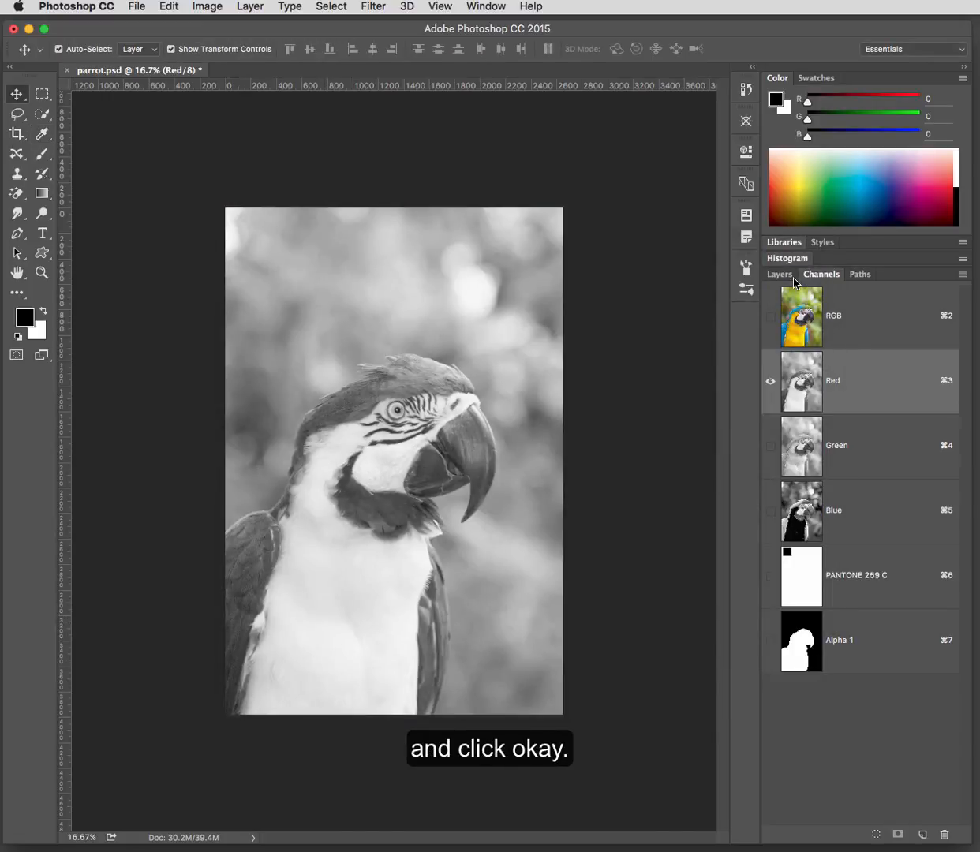
{"action": "left_click", "coordinate": [832, 322]}
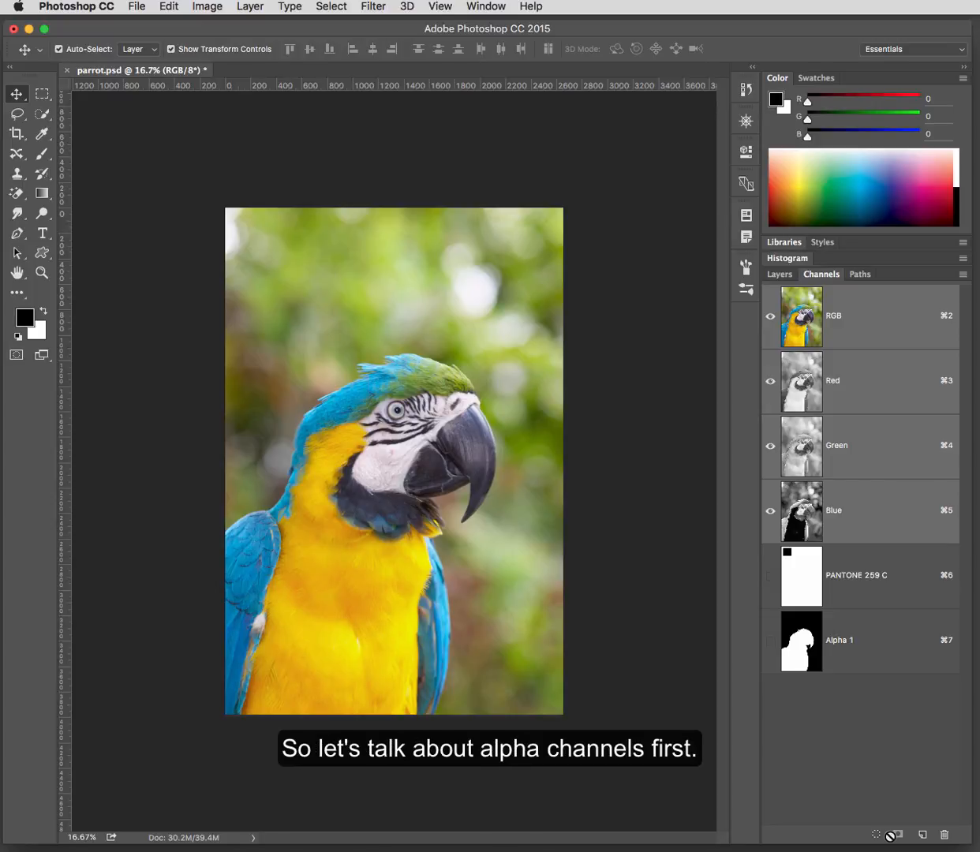
Rename the Alpha 1 channel to "parrot"
{"action": "left_click", "coordinate": [844, 653]}
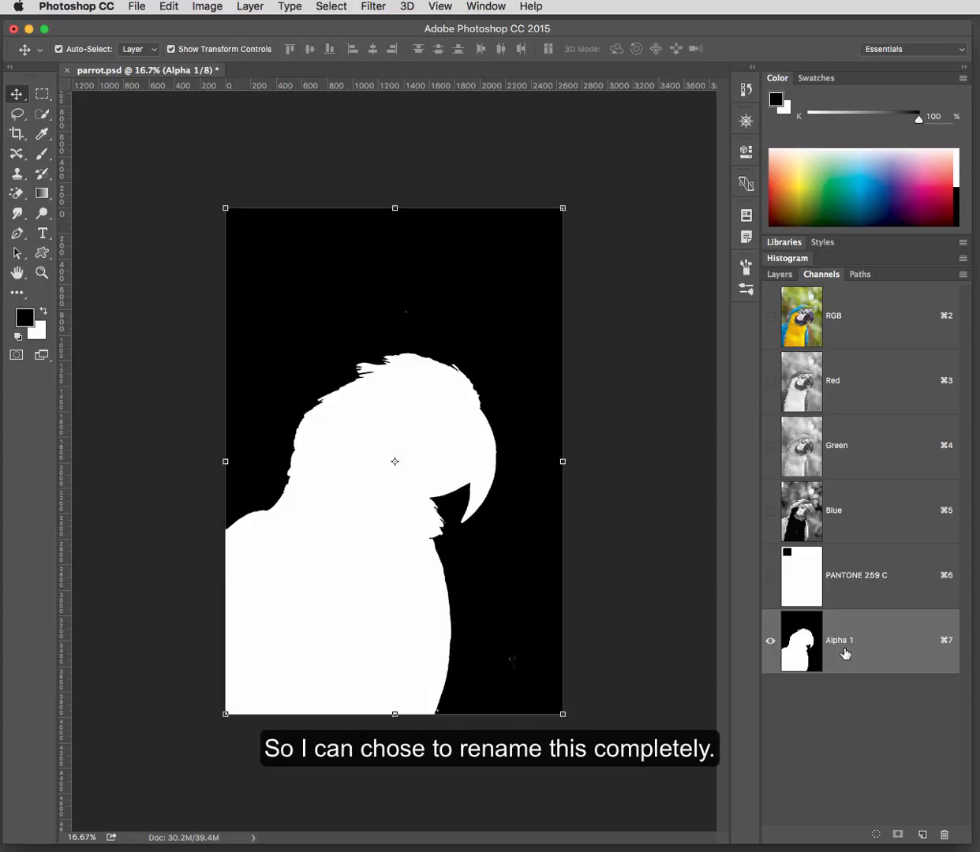
{"action": "double_click", "coordinate": [840, 642]}
{"action": "type", "text": "pa"}
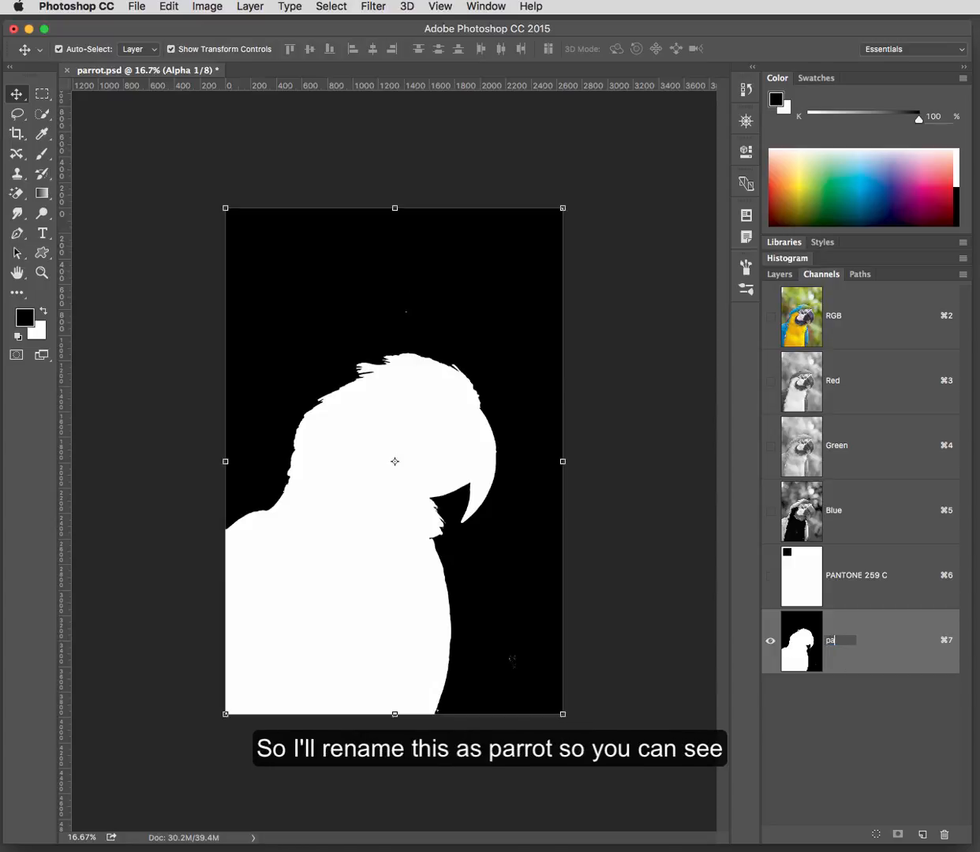
{"action": "type", "text": "rrot"}
{"action": "key", "text": "Return"}
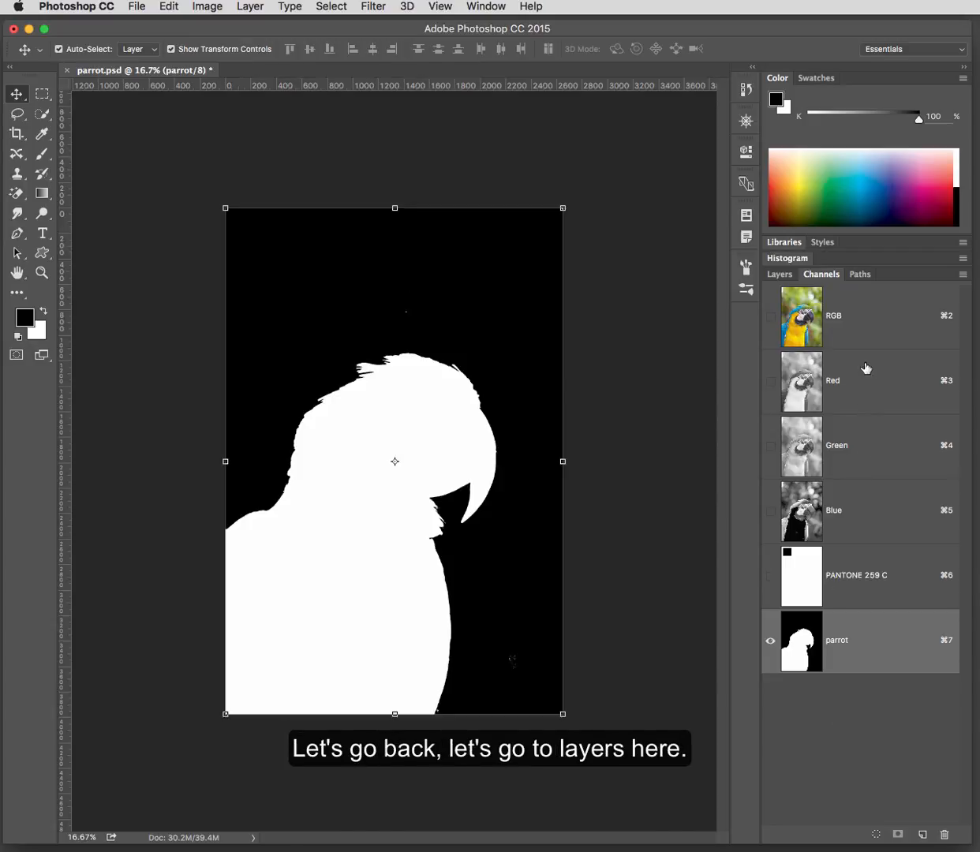
Return to the RGB composite and unlock the Background as a regular layer, keeping the default New Layer settings
{"action": "left_click", "coordinate": [836, 314]}
{"action": "left_click", "coordinate": [788, 276]}
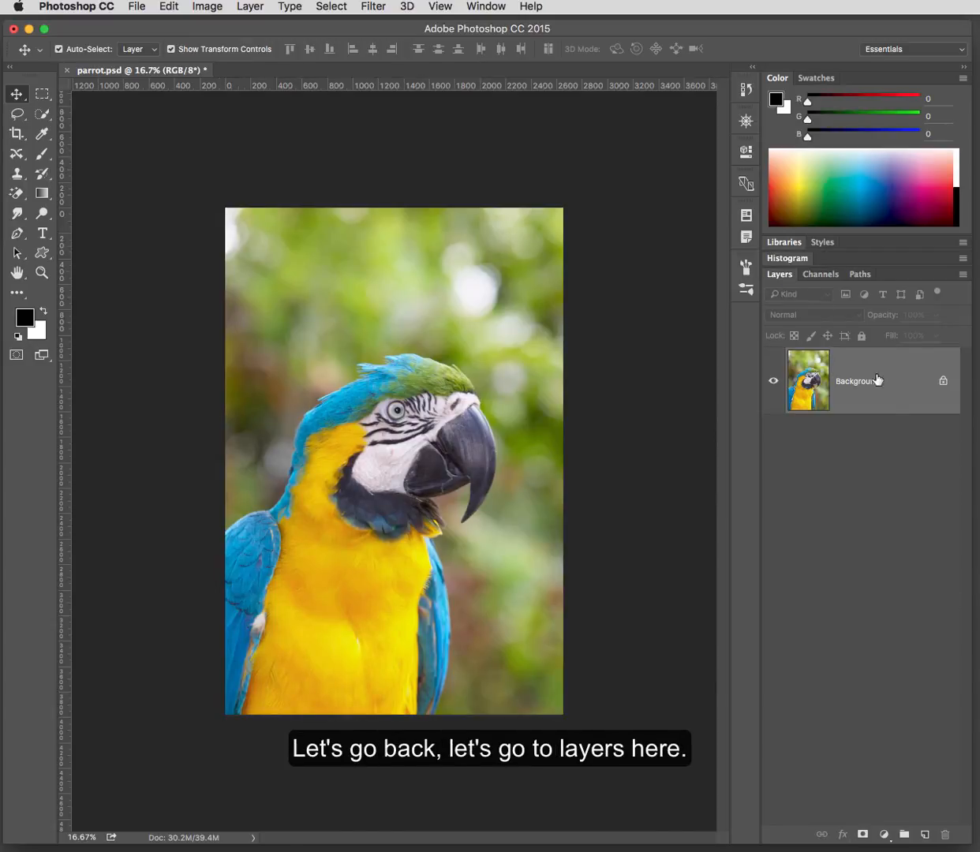
{"action": "double_click", "coordinate": [861, 401]}
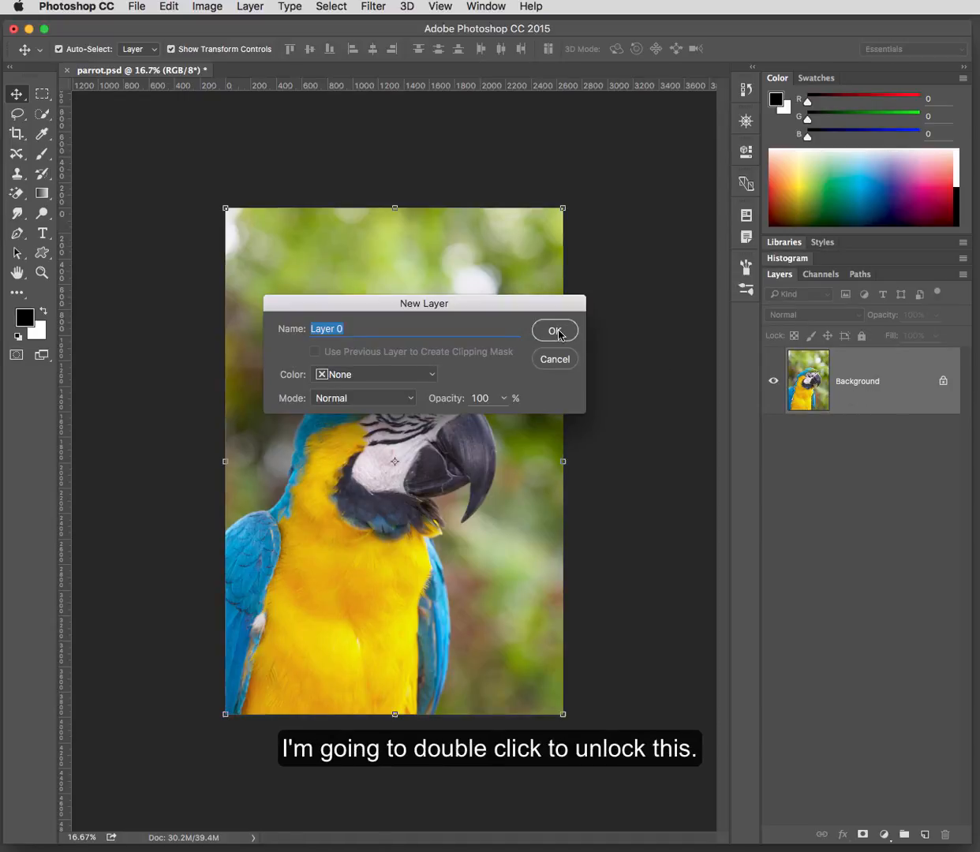
{"action": "left_click", "coordinate": [546, 328]}
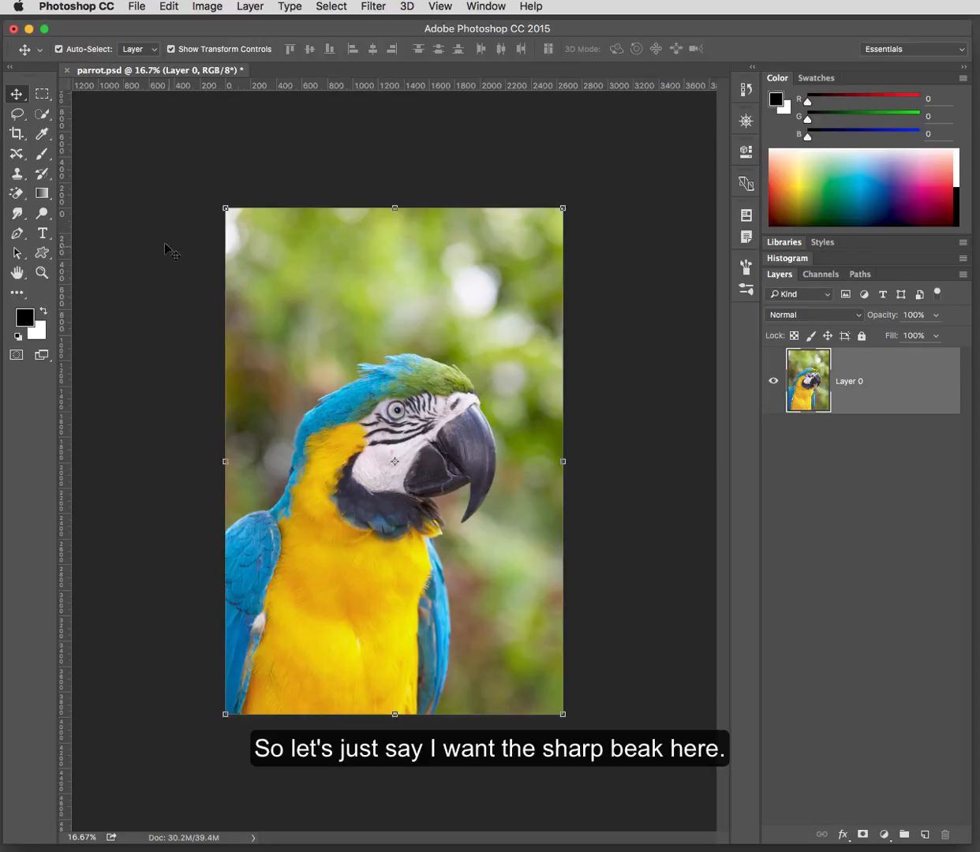
Select the parrot's entire beak with the Quick Selection Tool
{"action": "left_click", "coordinate": [44, 116]}
{"action": "right_click", "coordinate": [46, 120]}
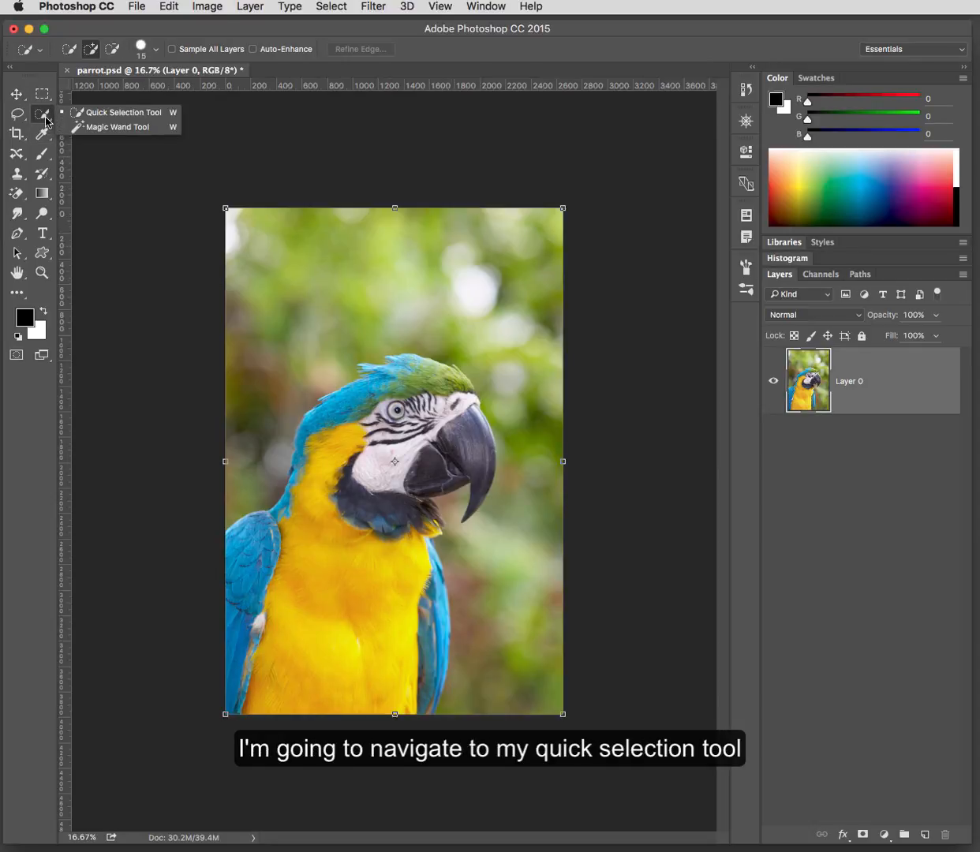
{"action": "left_click", "coordinate": [118, 109]}
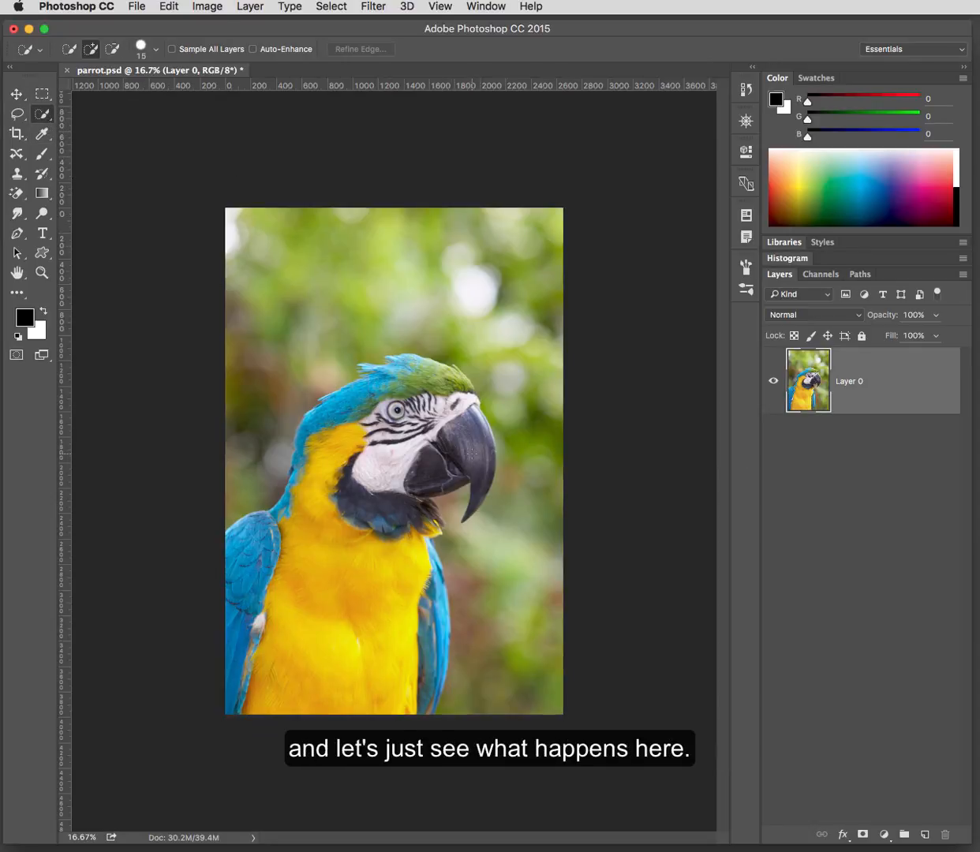
{"action": "mouse_move", "coordinate": [470, 447]}
{"action": "left_mouse_down"}
{"action": "mouse_move", "coordinate": [455, 432]}
{"action": "mouse_move", "coordinate": [465, 473]}
{"action": "mouse_move", "coordinate": [429, 438]}
{"action": "mouse_move", "coordinate": [449, 481]}
{"action": "mouse_move", "coordinate": [438, 467]}
{"action": "mouse_move", "coordinate": [422, 476]}
{"action": "left_mouse_up"}
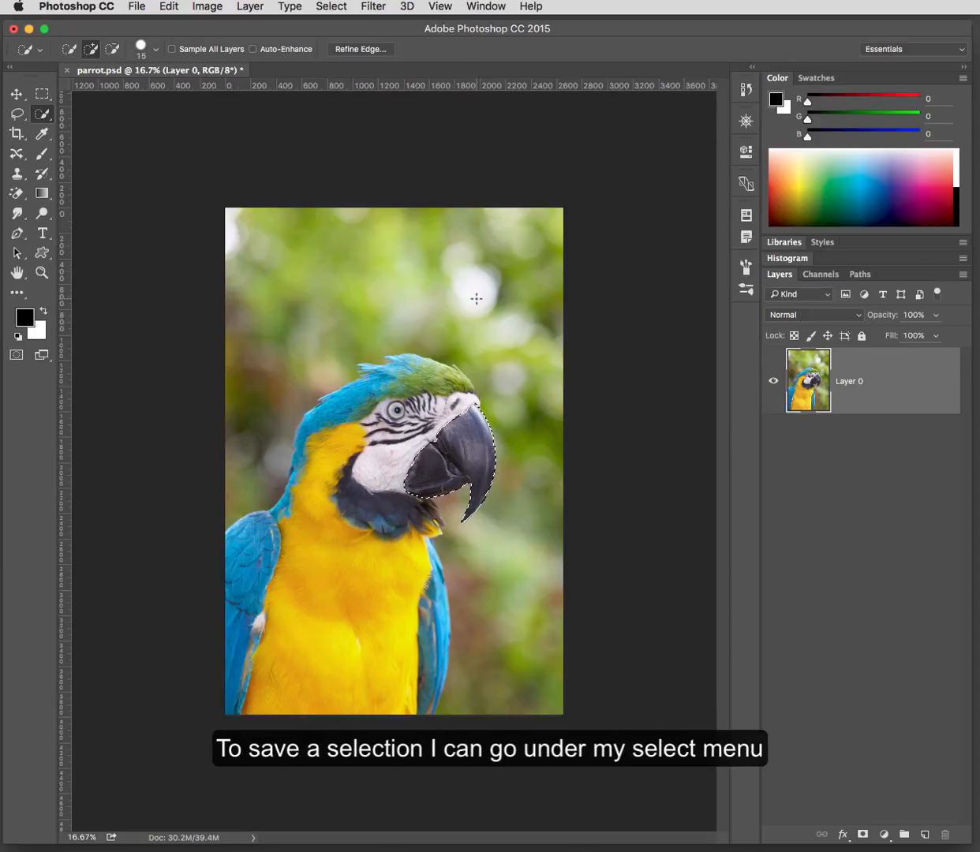
Save the beak selection in parrot.psd as a new channel named "example", deselect it and display the channel list
{"action": "left_click", "coordinate": [330, 7]}
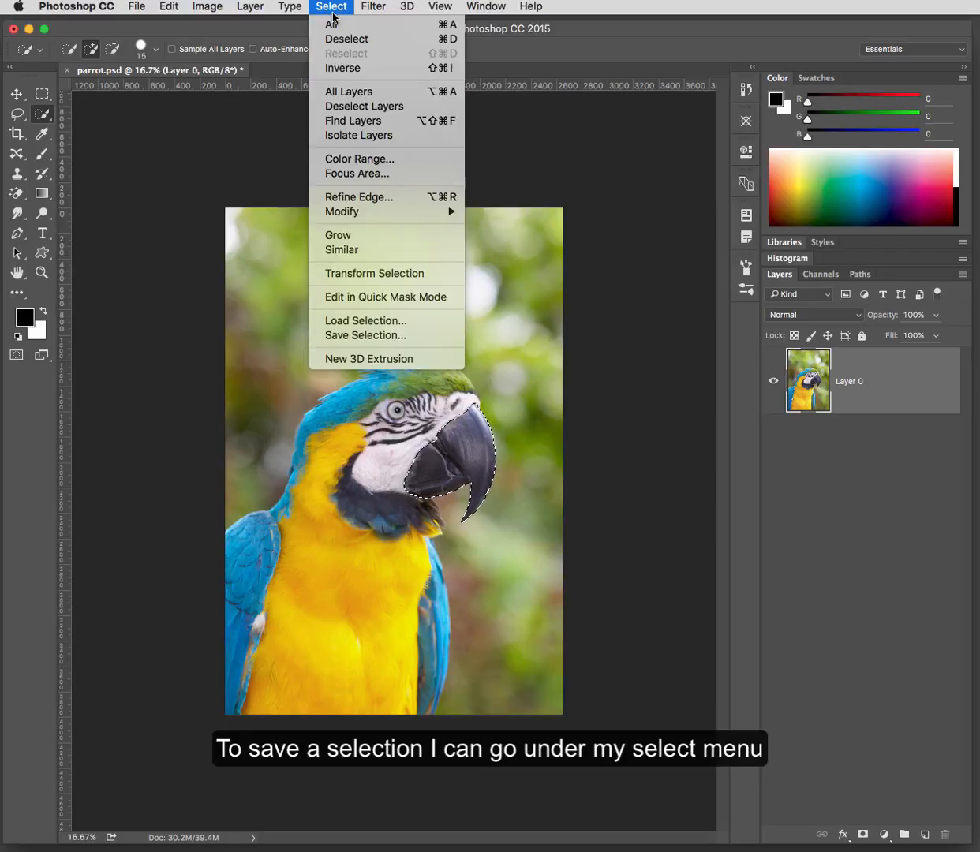
{"action": "left_click", "coordinate": [413, 344]}
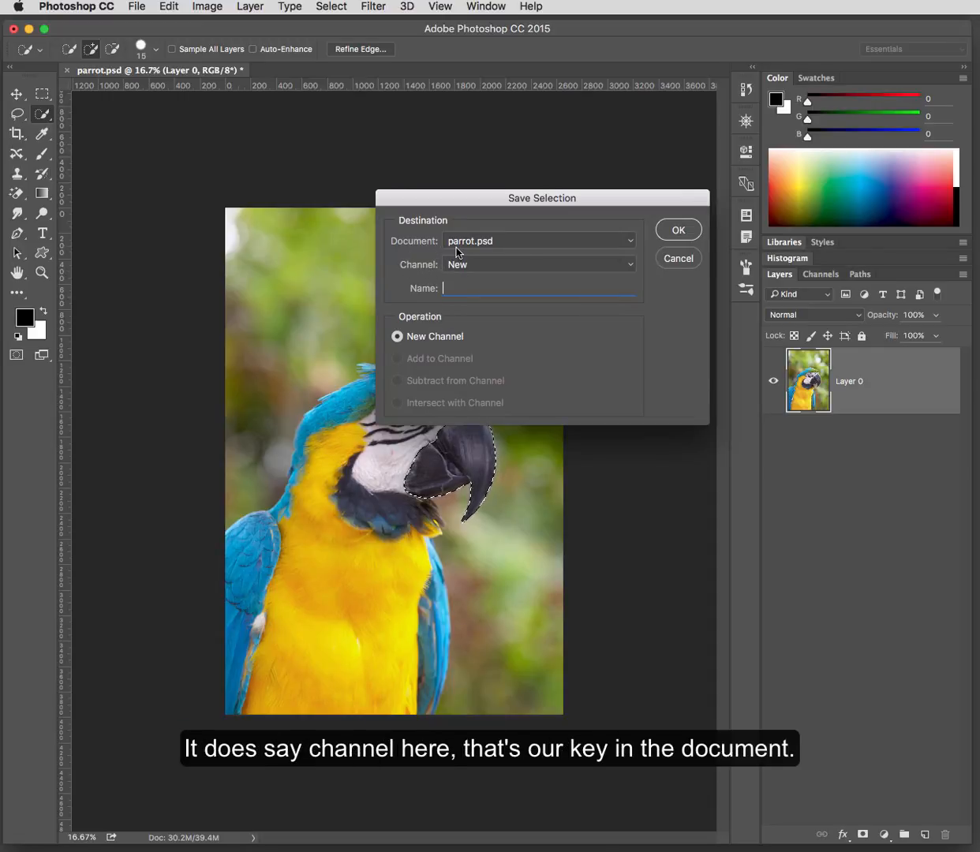
{"action": "left_click", "coordinate": [536, 245]}
{"action": "left_click", "coordinate": [536, 244]}
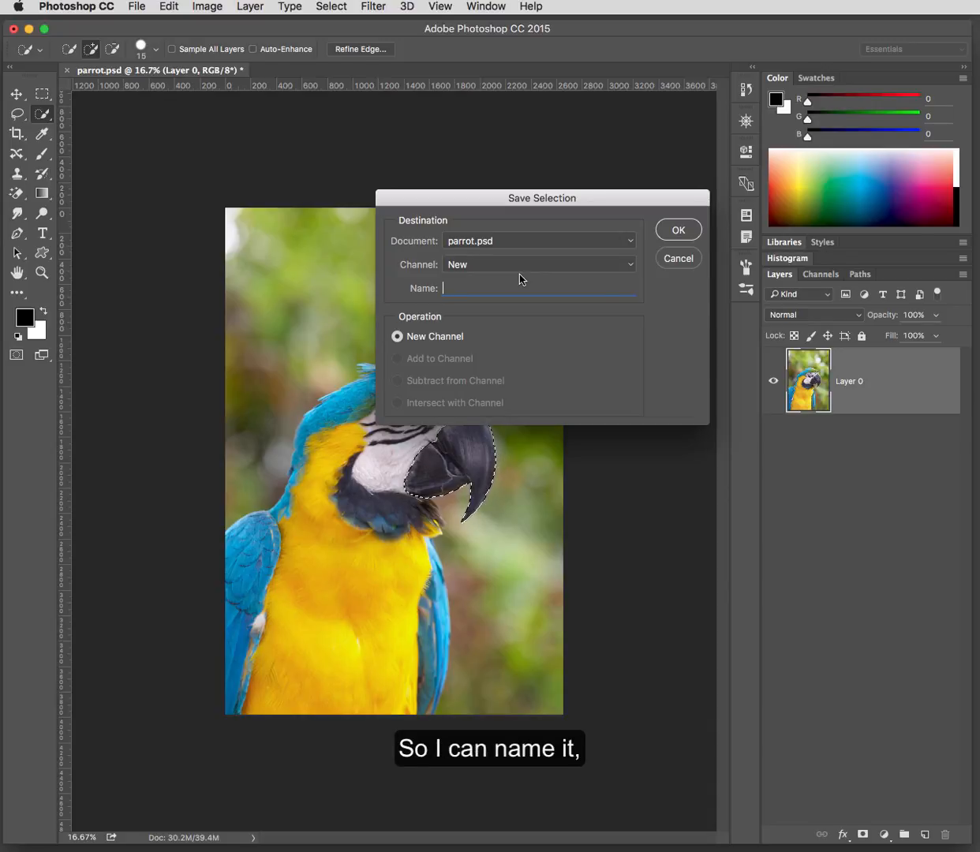
{"action": "type", "text": "example"}
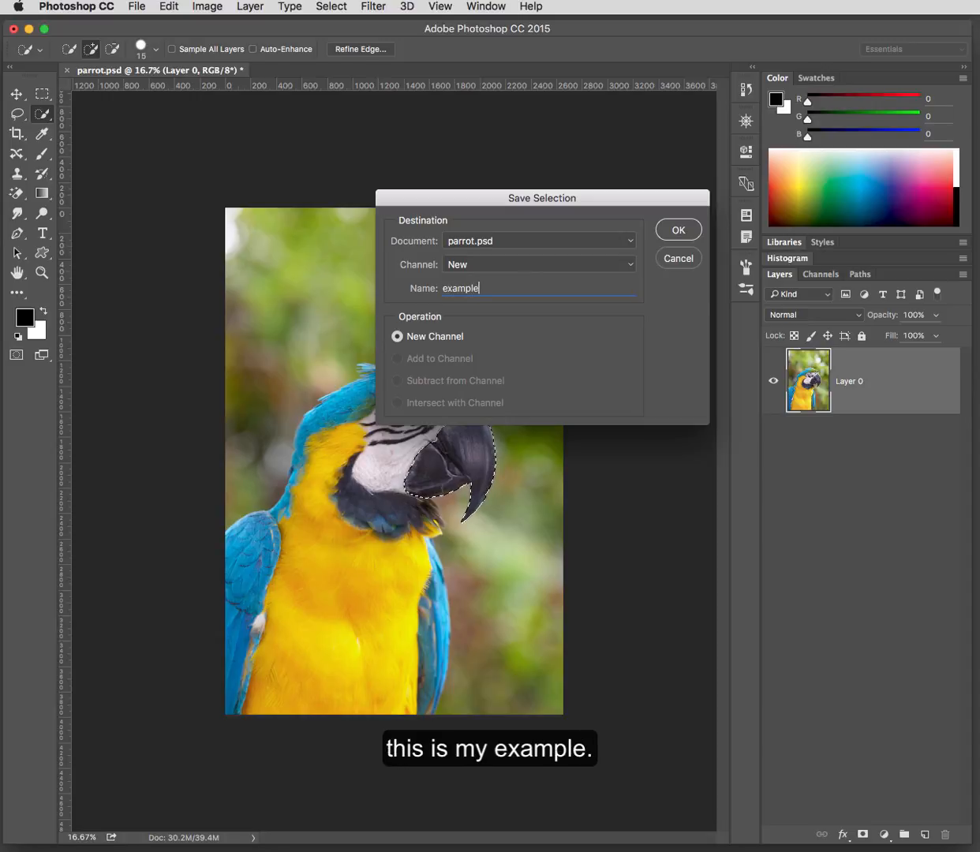
{"action": "left_click", "coordinate": [672, 230]}
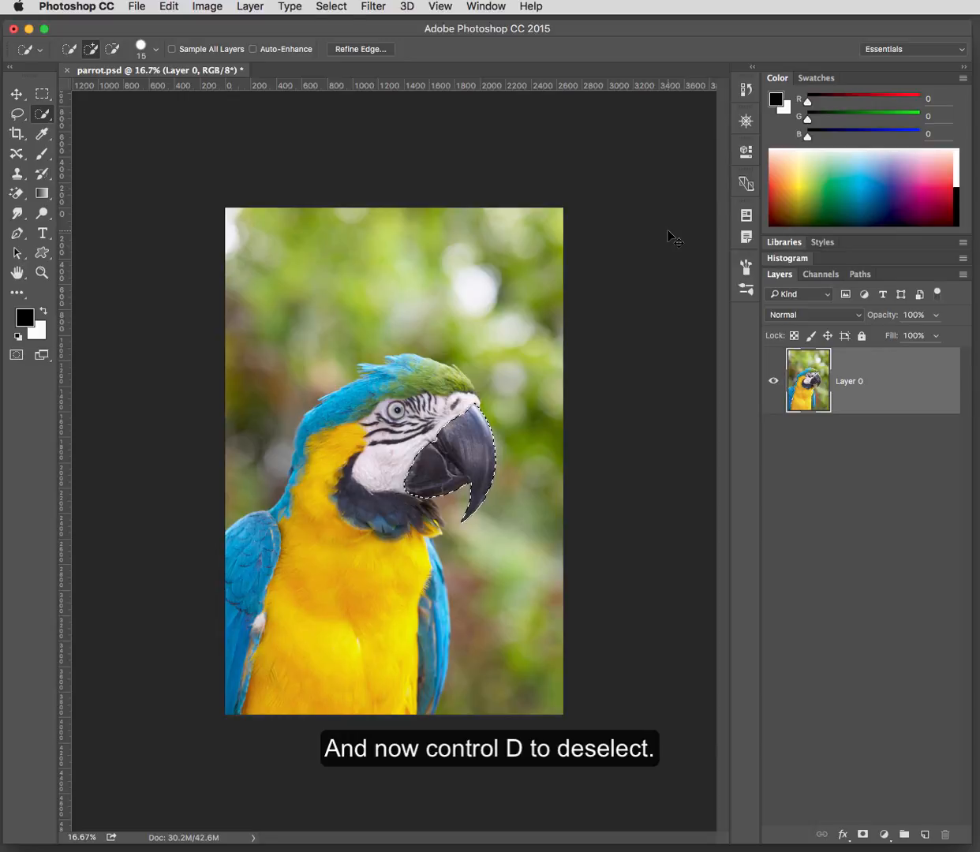
{"action": "key", "text": "ctrl+d"}
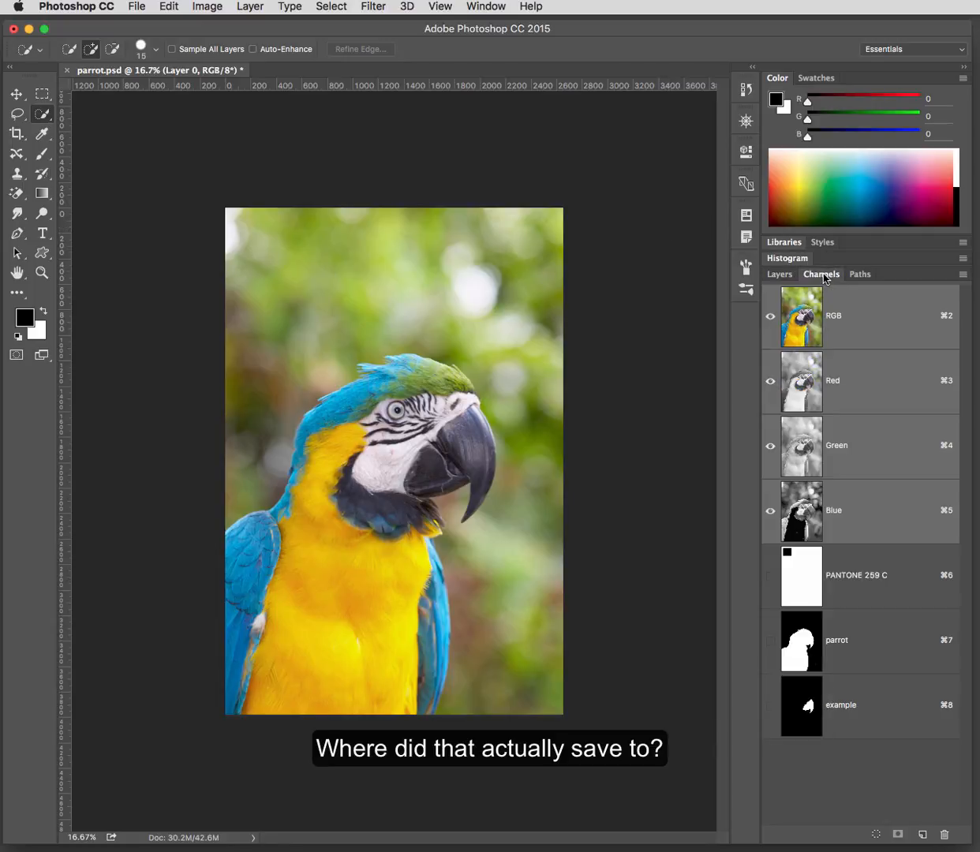
{"action": "left_click", "coordinate": [820, 275]}
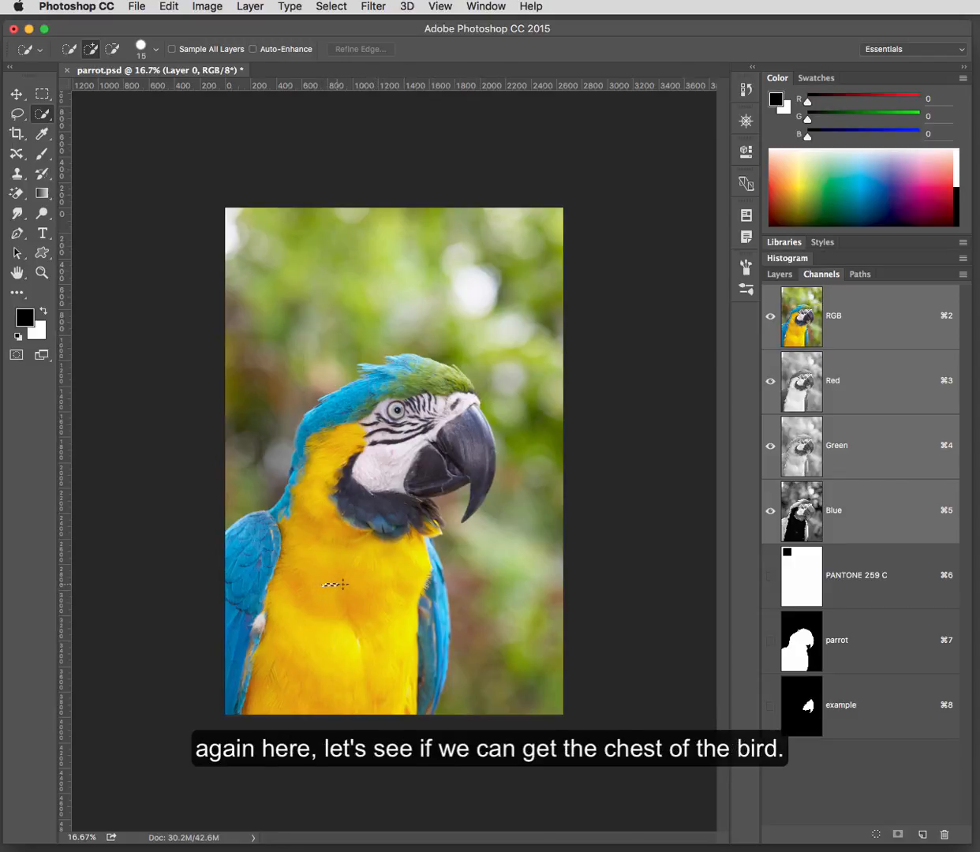
{"action": "mouse_move", "coordinate": [331, 585]}
{"action": "left_mouse_down"}
{"action": "mouse_move", "coordinate": [327, 599]}
{"action": "mouse_move", "coordinate": [352, 586]}
{"action": "mouse_move", "coordinate": [356, 595]}
{"action": "mouse_move", "coordinate": [304, 482]}
{"action": "mouse_move", "coordinate": [314, 449]}
{"action": "mouse_move", "coordinate": [322, 461]}
{"action": "left_mouse_up"}
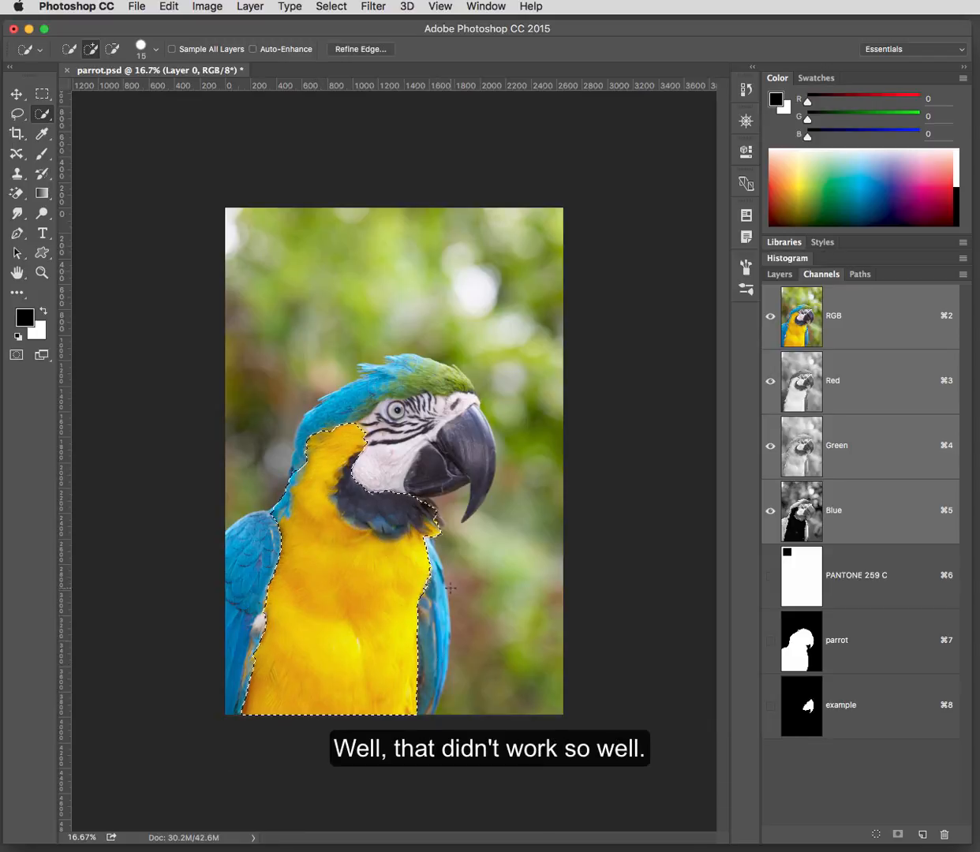
{"action": "mouse_move", "coordinate": [394, 463]}
{"action": "left_mouse_down"}
{"action": "mouse_move", "coordinate": [384, 439]}
{"action": "mouse_move", "coordinate": [393, 407]}
{"action": "mouse_move", "coordinate": [413, 413]}
{"action": "left_mouse_up"}
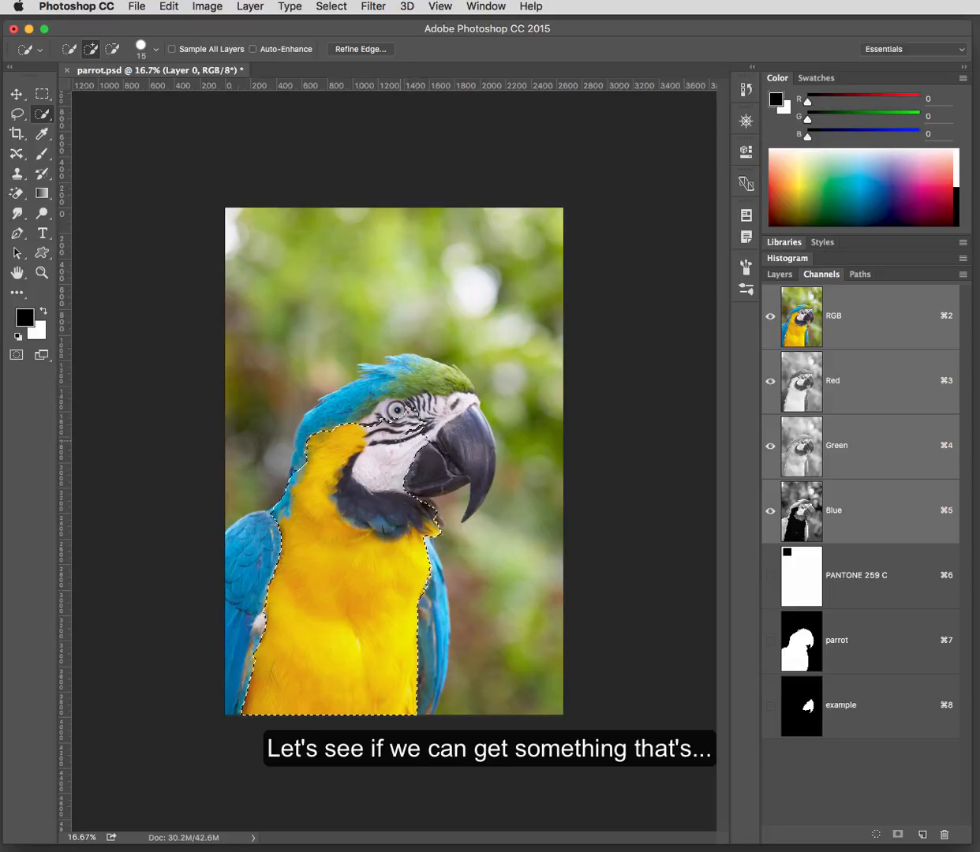
{"action": "key", "text": "super+d"}
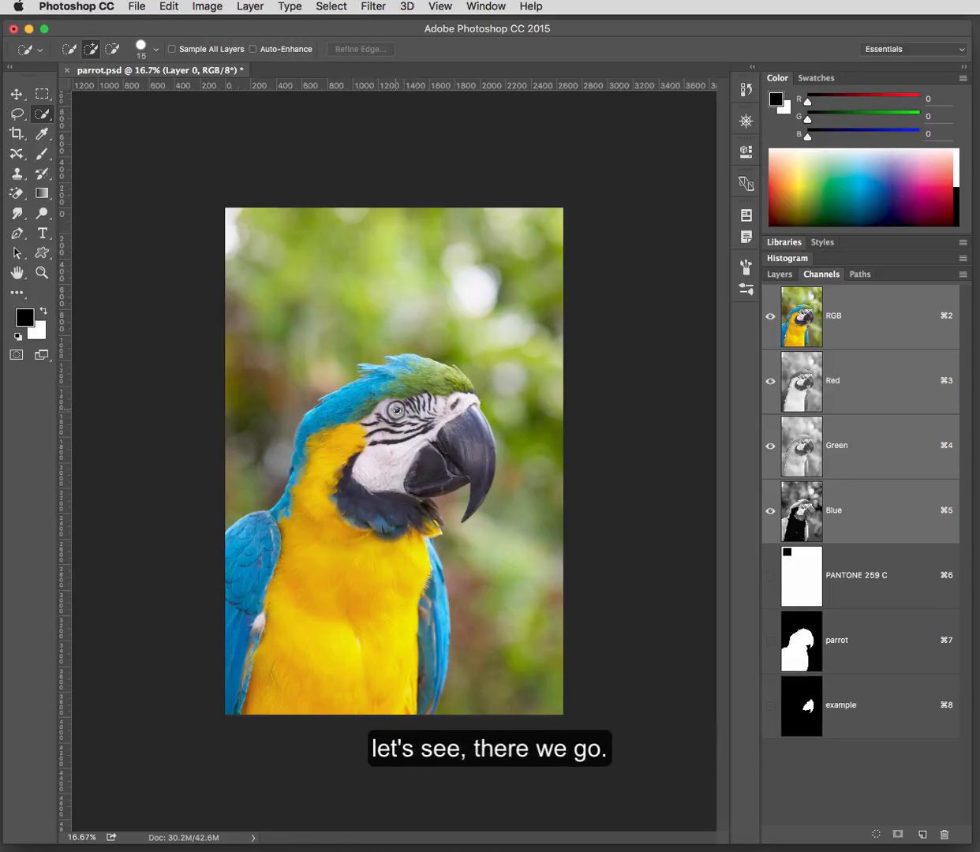
Quick-select the parrot's eye and save the selection as a new channel
{"action": "left_click", "coordinate": [397, 410]}
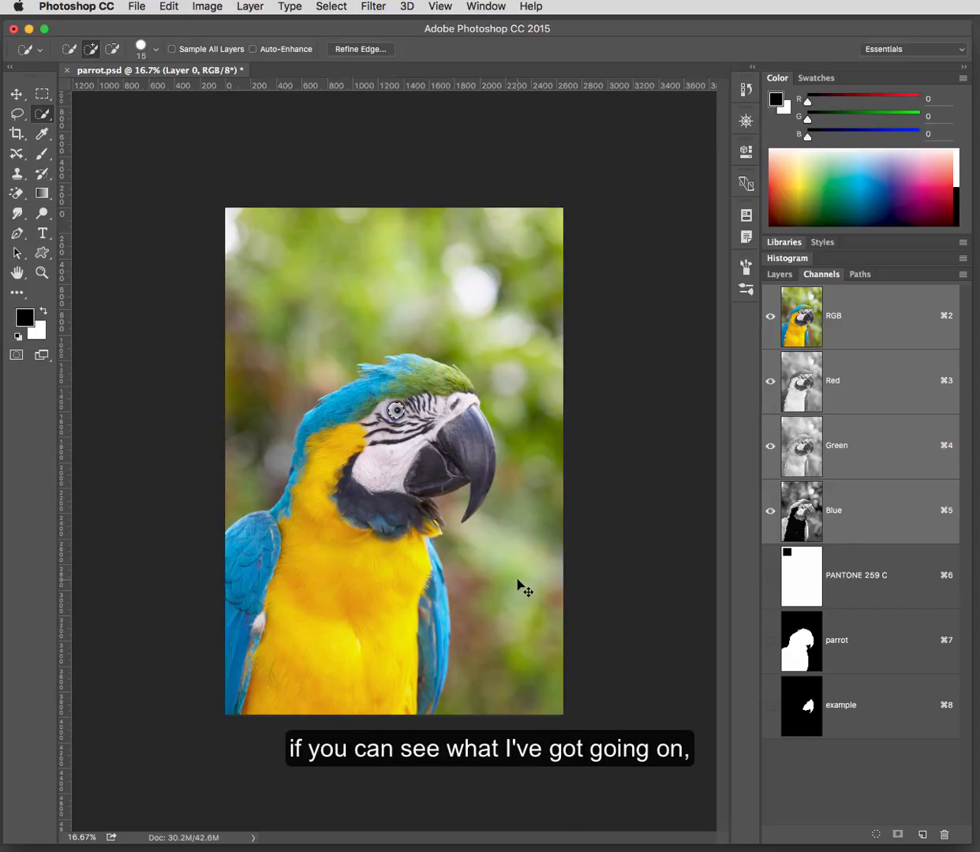
{"action": "key", "text": "super+plus"}
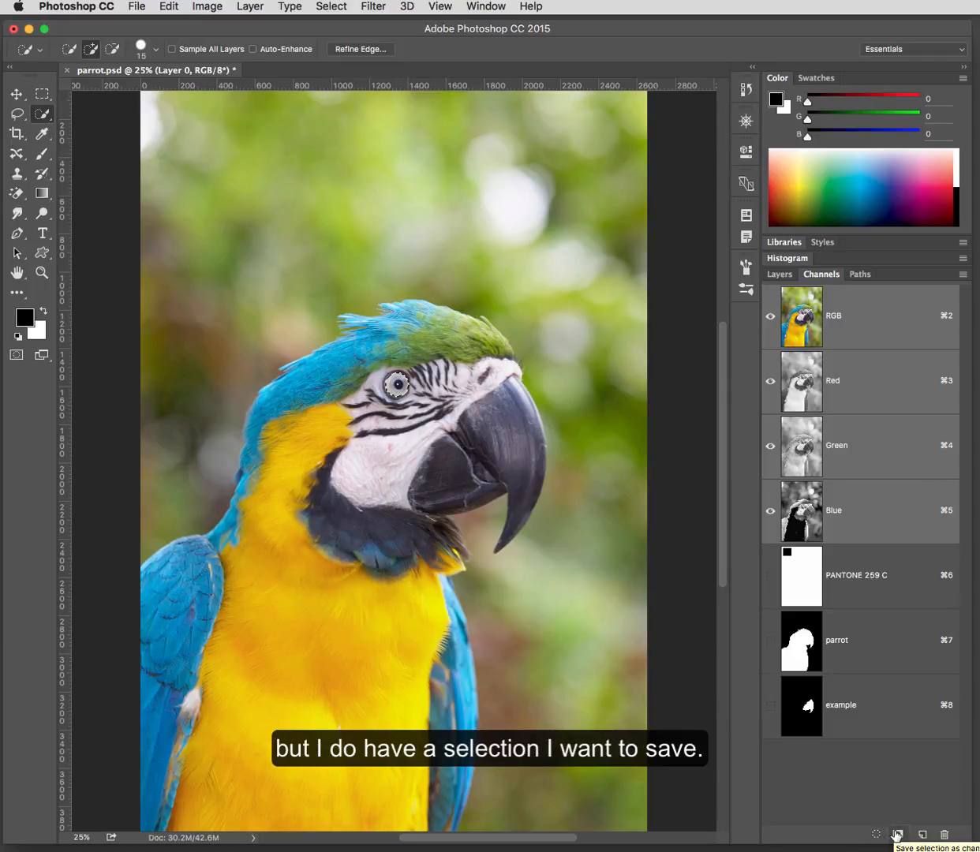
{"action": "left_click", "coordinate": [897, 834]}
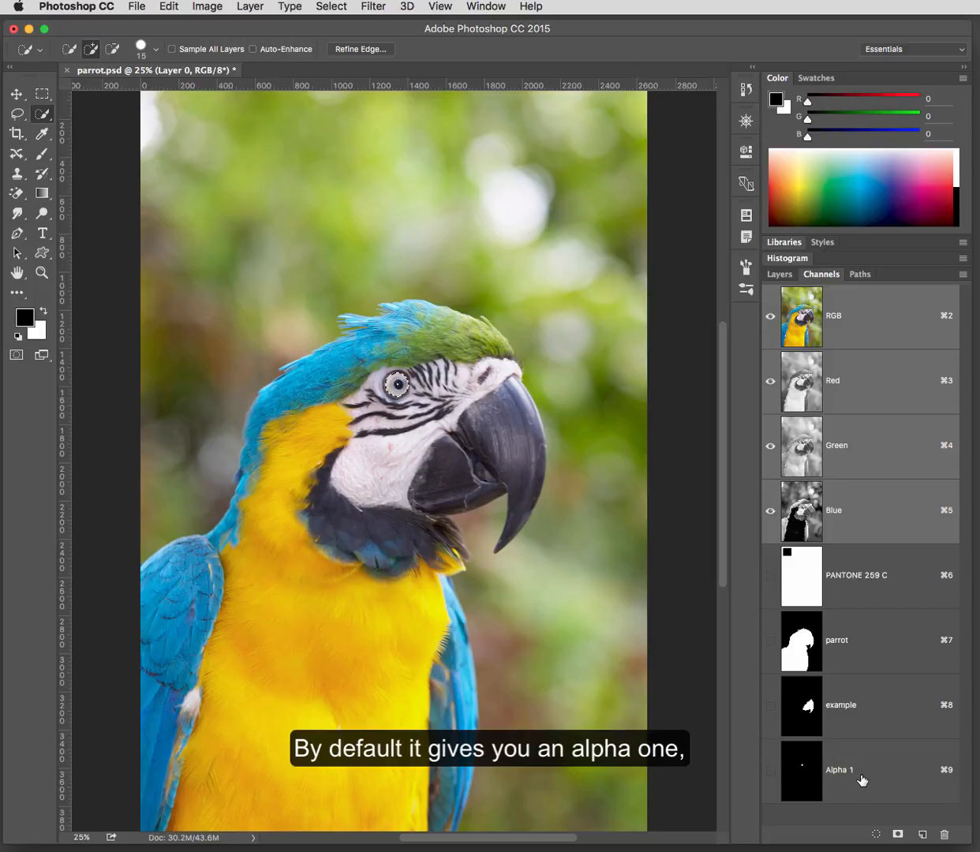
Add a new empty layer above Layer 0 and return to the channel list
{"action": "left_click", "coordinate": [778, 274]}
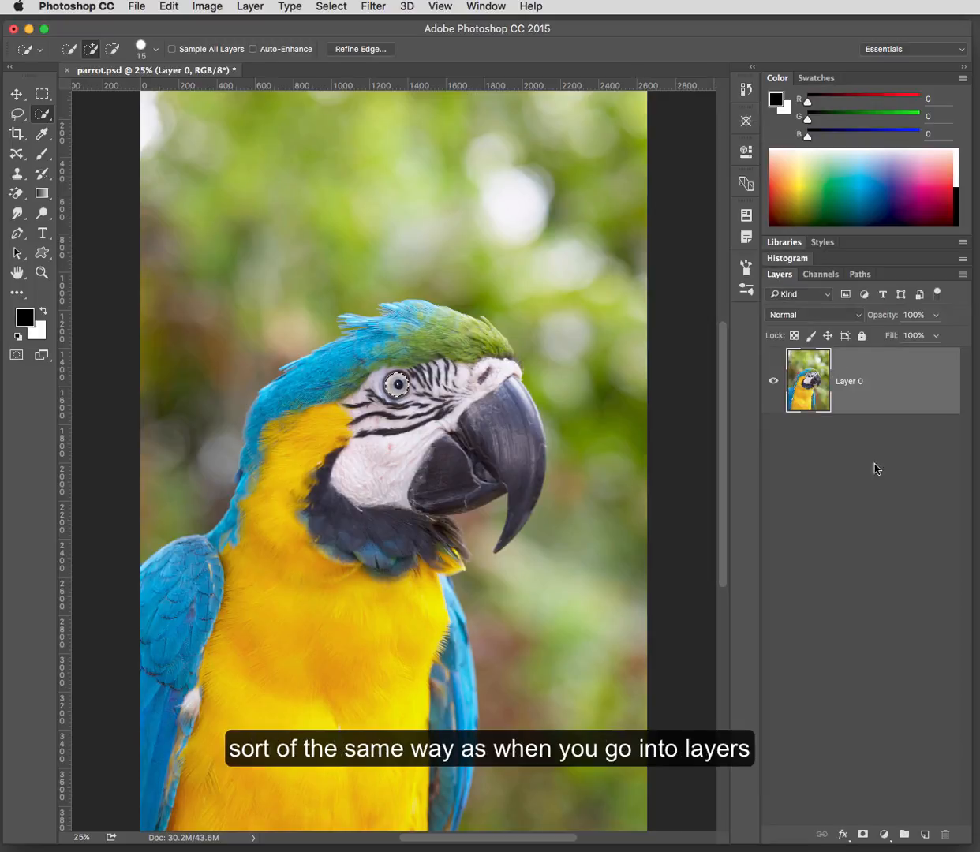
{"action": "left_click", "coordinate": [923, 835]}
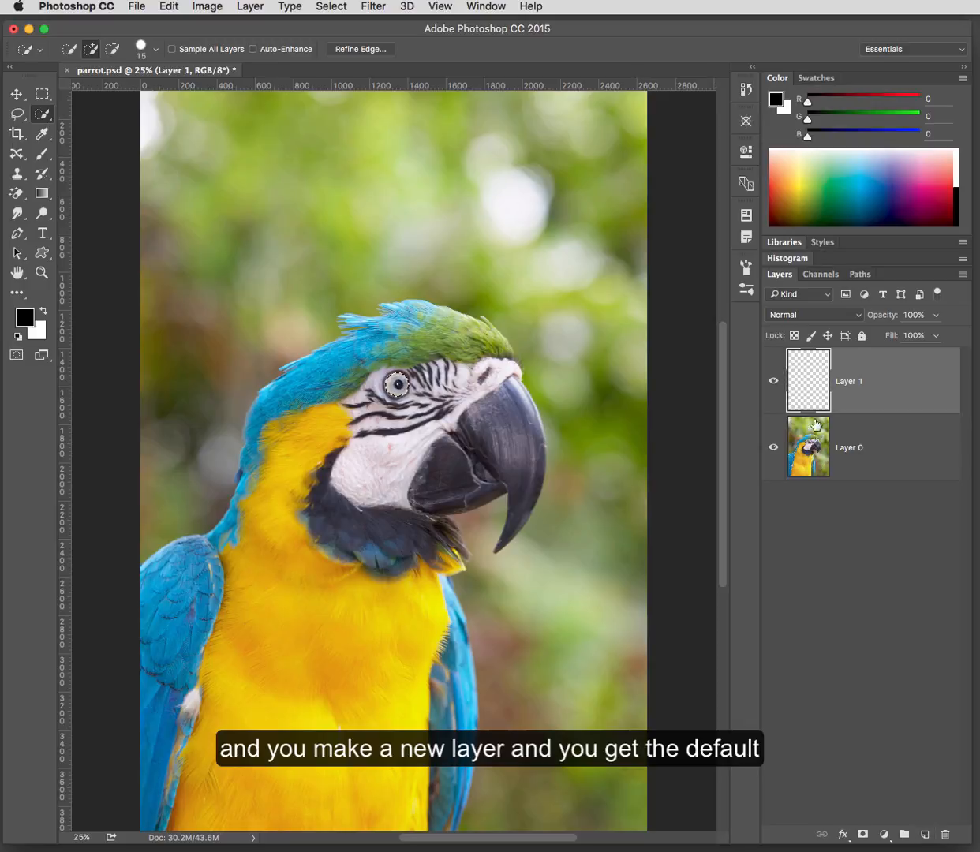
{"action": "left_click", "coordinate": [820, 275]}
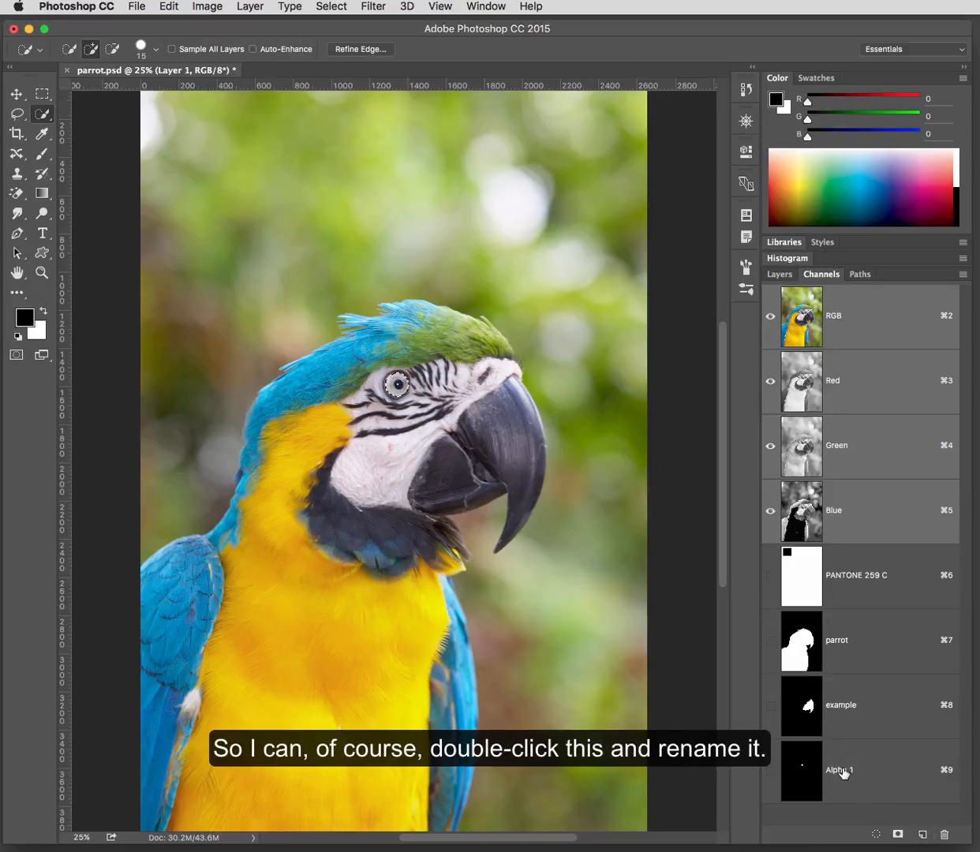
Rename the newly saved alpha channel of the parrot's eye as "eye"
{"action": "double_click", "coordinate": [840, 769]}
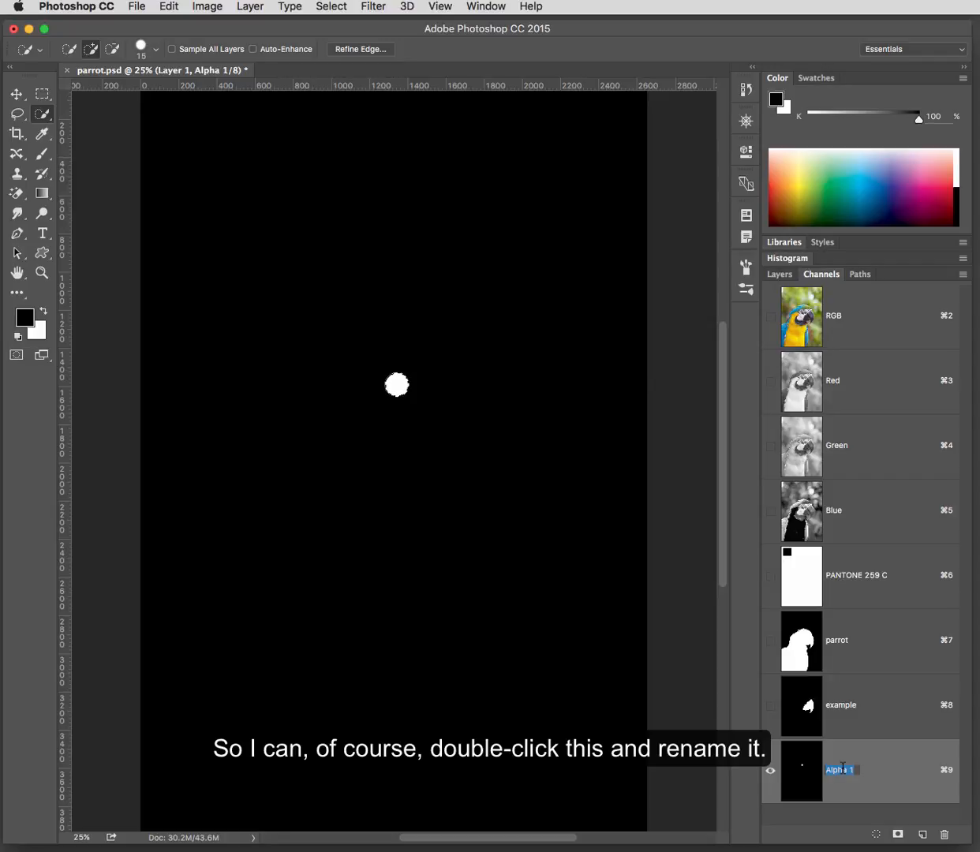
{"action": "double_click", "coordinate": [841, 768]}
{"action": "type", "text": "eye"}
{"action": "left_click_drag", "start_coordinate": [840, 770], "coordinate": [875, 767]}
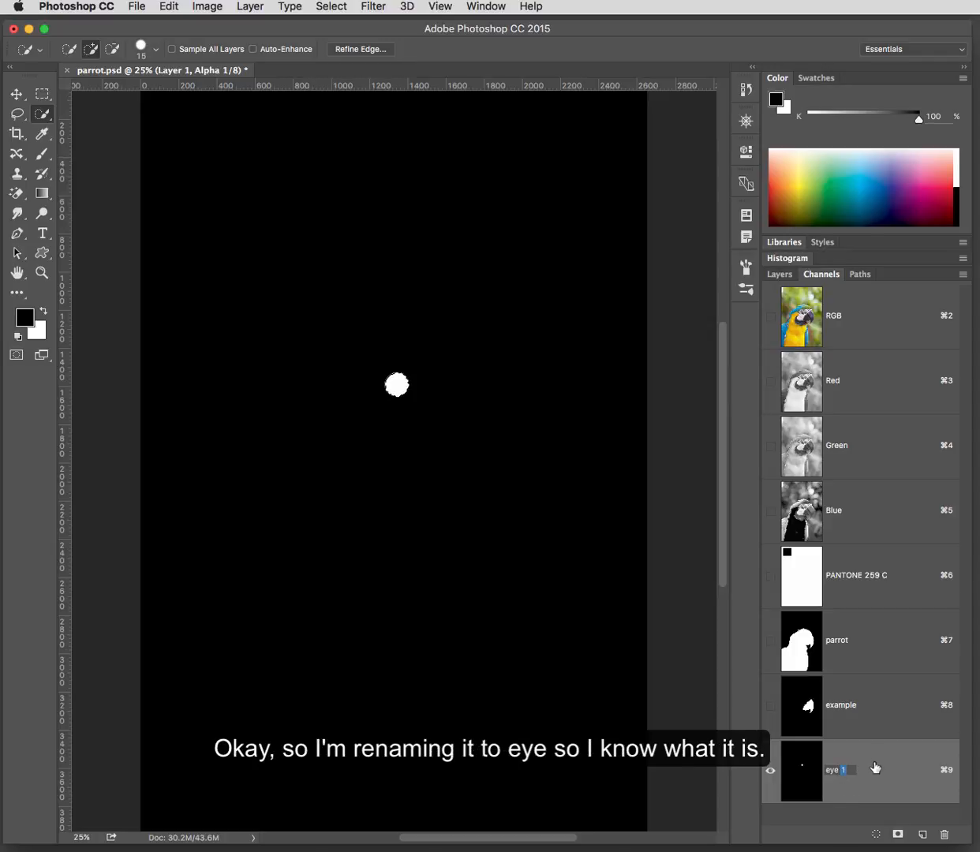
{"action": "key", "text": "BackSpace"}
{"action": "key", "text": "Return"}
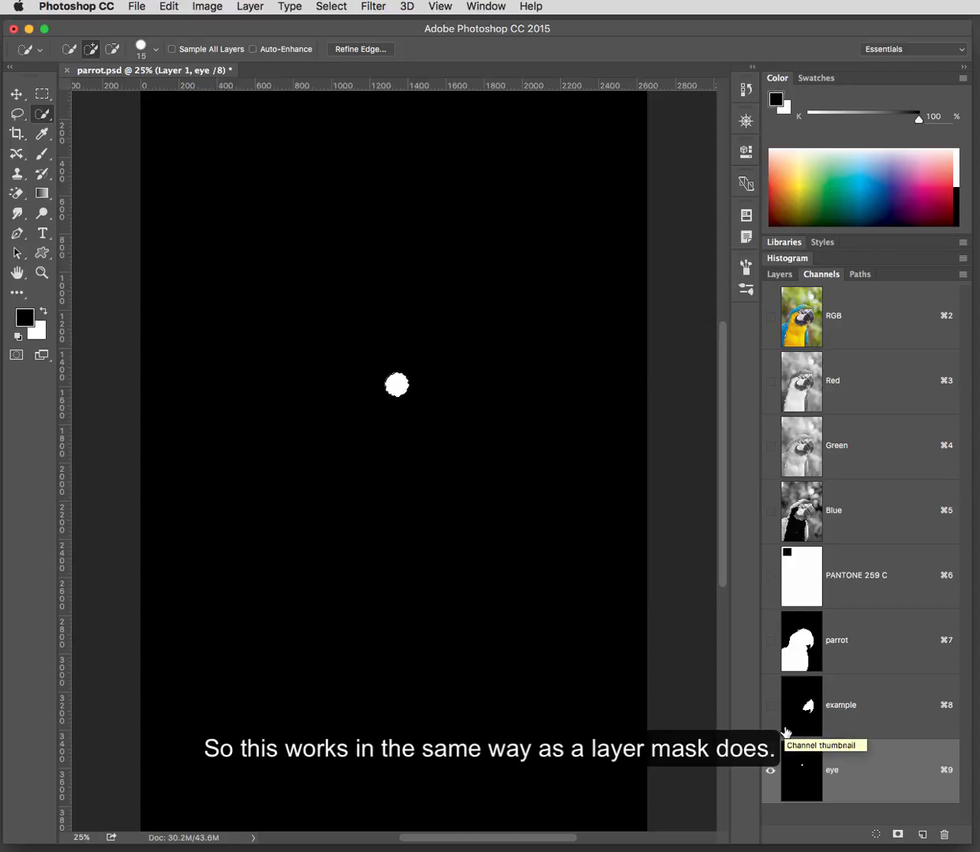
Deselect the eye area and inspect the "eye" channel against the full RGB composite
{"action": "key", "text": "super+d"}
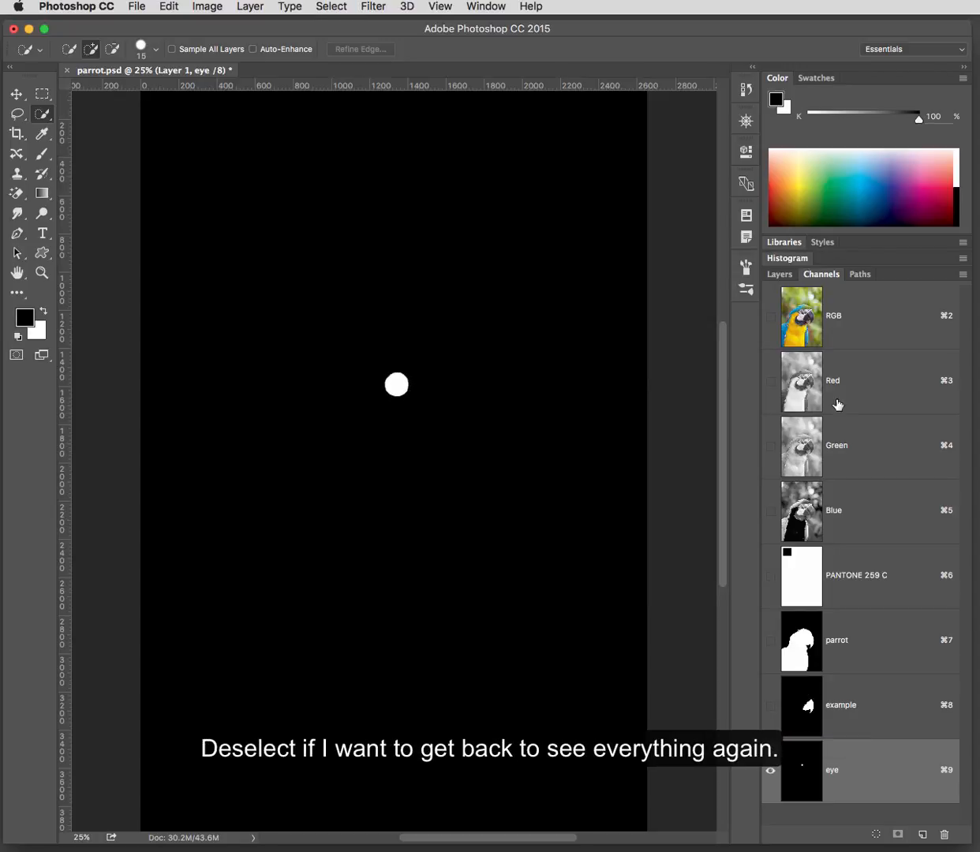
{"action": "left_click", "coordinate": [864, 323]}
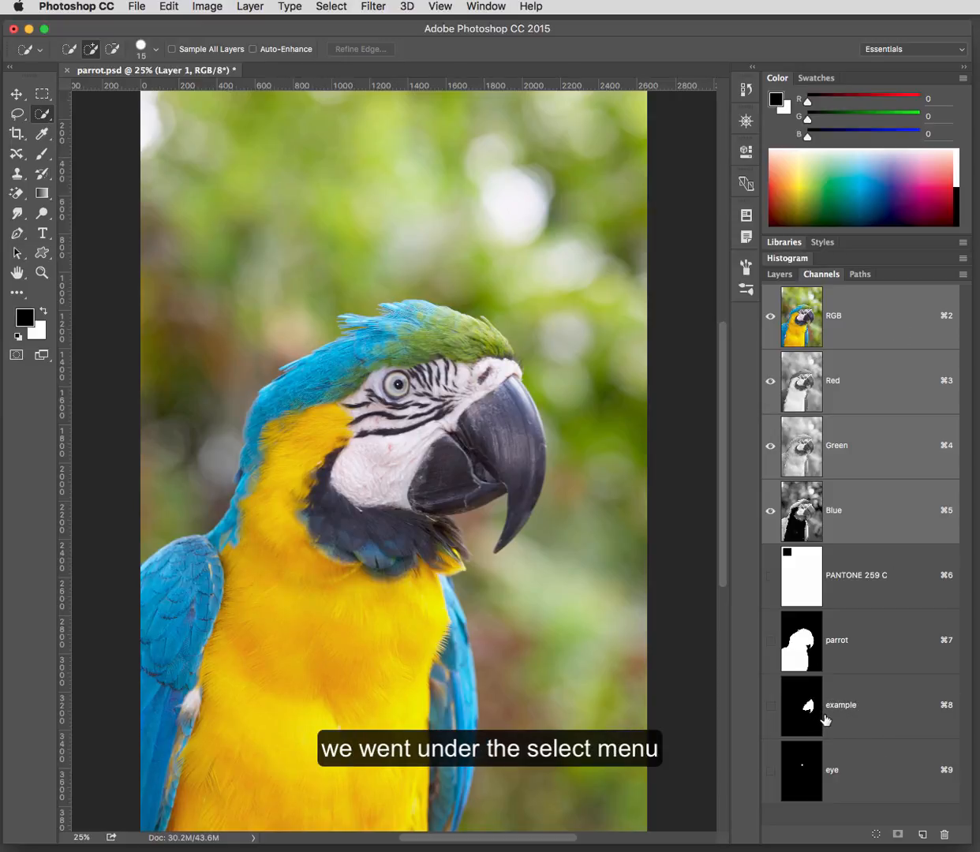
{"action": "left_click", "coordinate": [330, 8]}
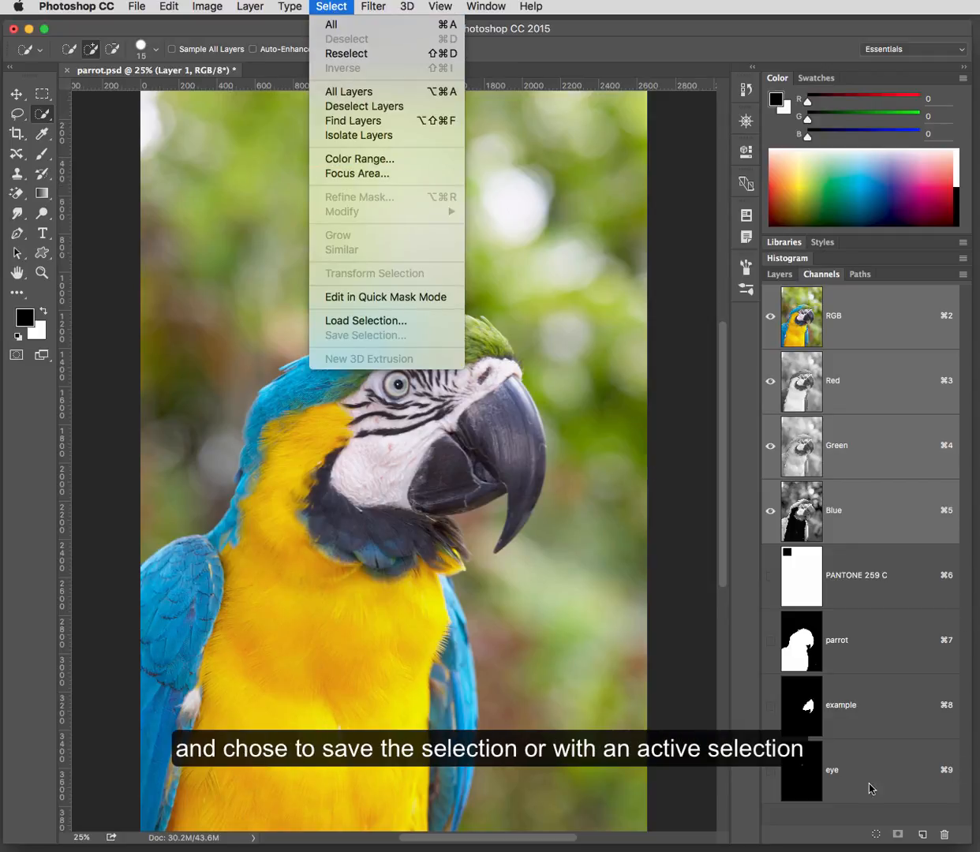
{"action": "left_click", "coordinate": [494, 672]}
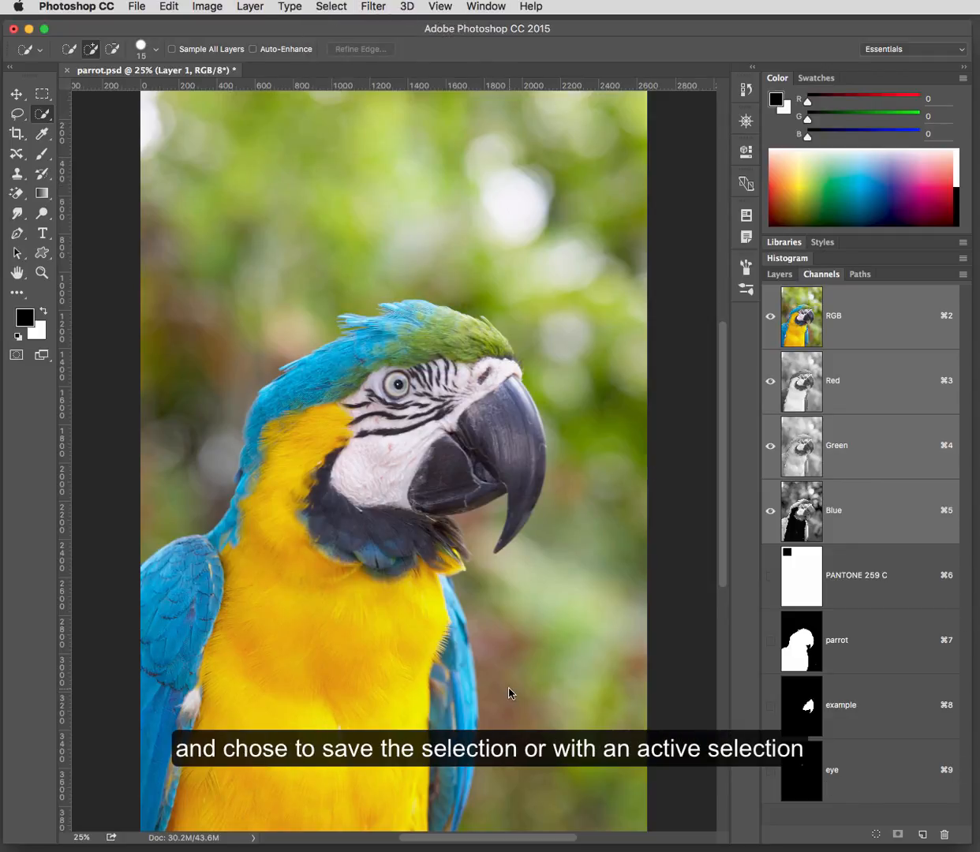
{"action": "left_click", "coordinate": [885, 785]}
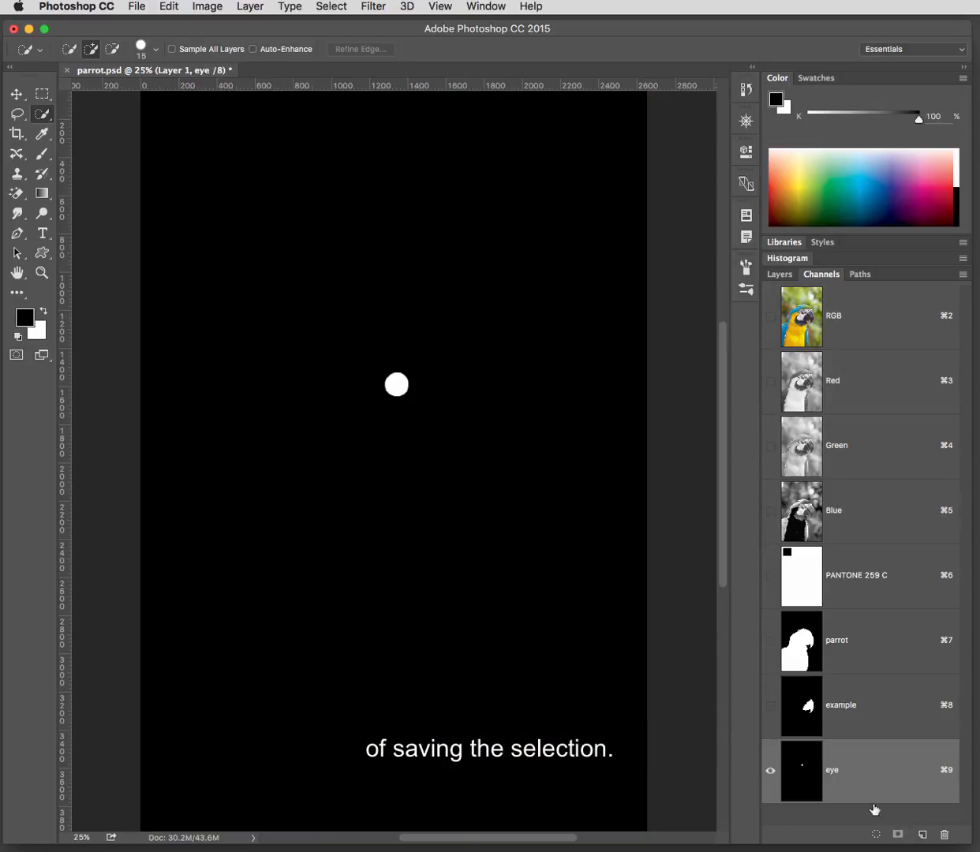
{"action": "left_click", "coordinate": [850, 338]}
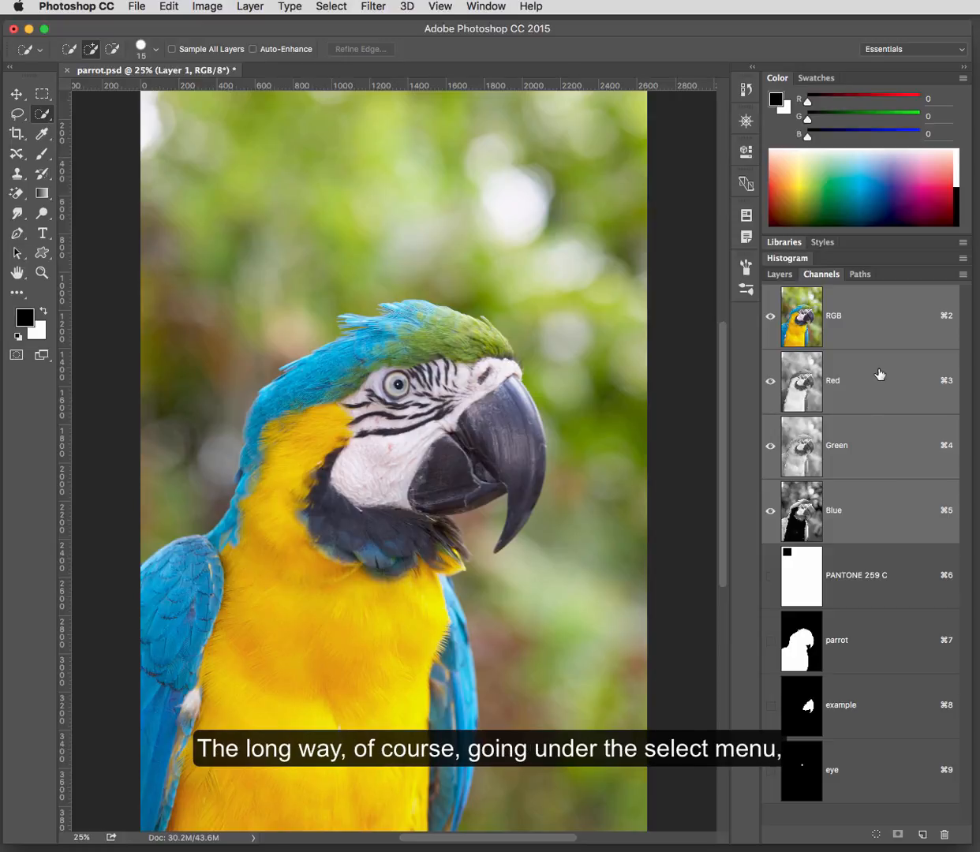
Use Load Selection to load the "parrot" channel of parrot.psd as a new selection, and deselect it
{"action": "left_click", "coordinate": [330, 12]}
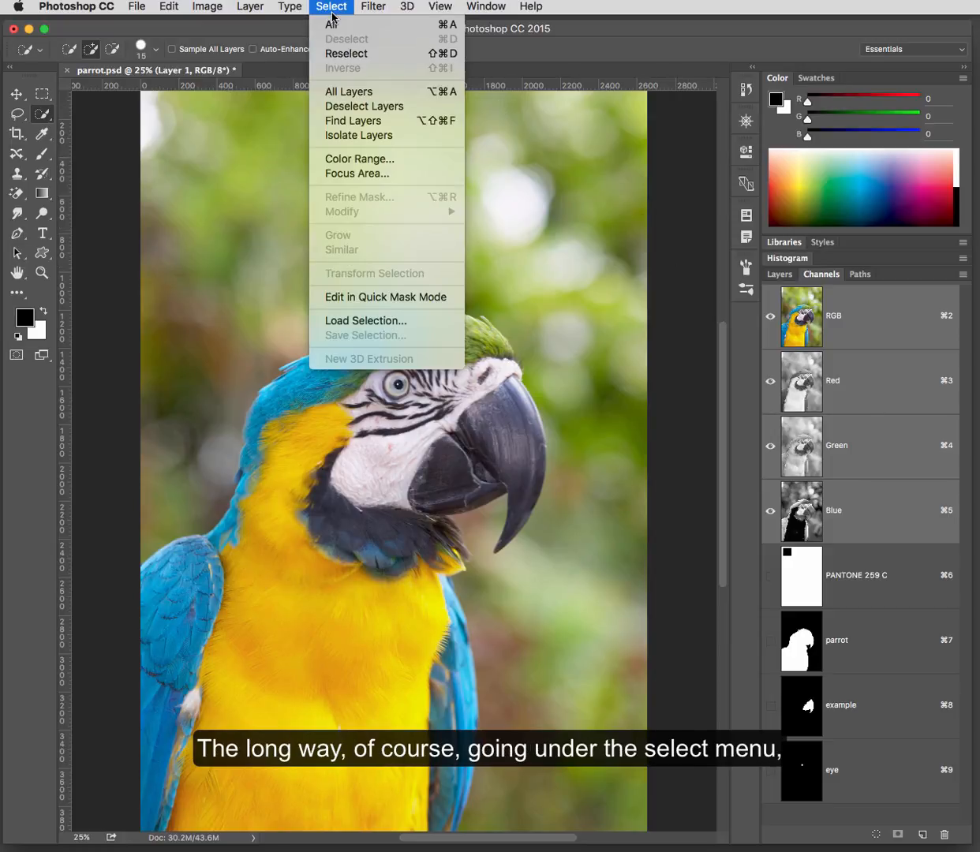
{"action": "left_click", "coordinate": [419, 321]}
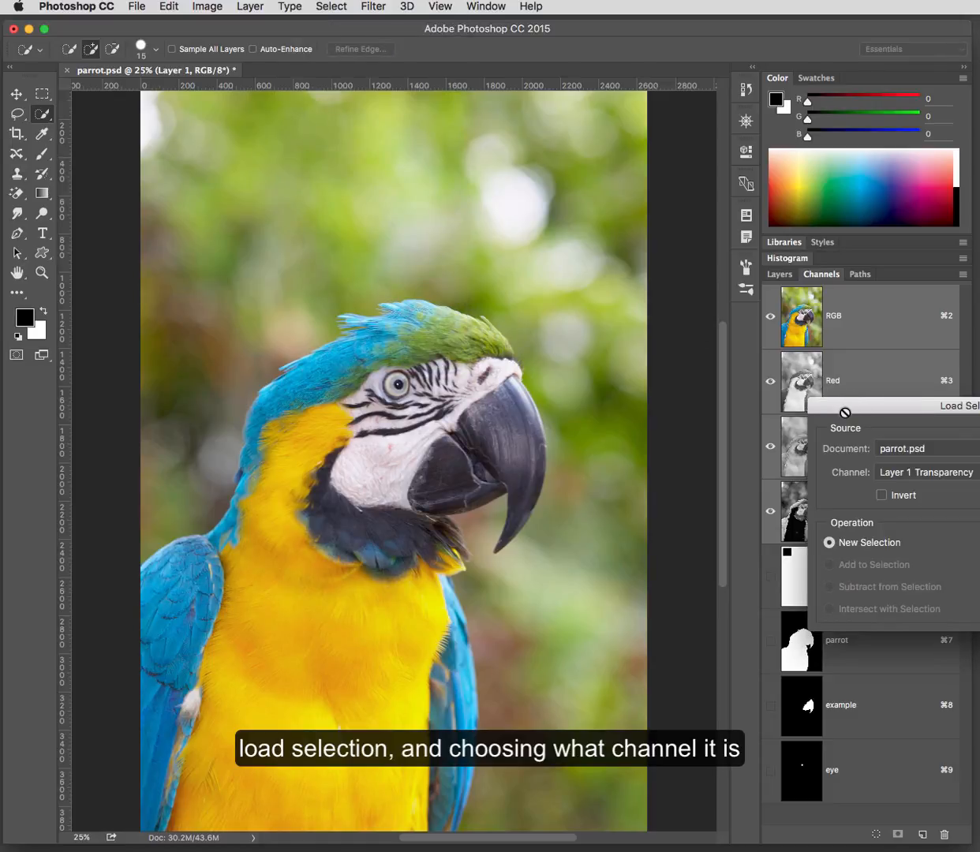
{"action": "left_click_drag", "start_coordinate": [846, 408], "coordinate": [425, 430]}
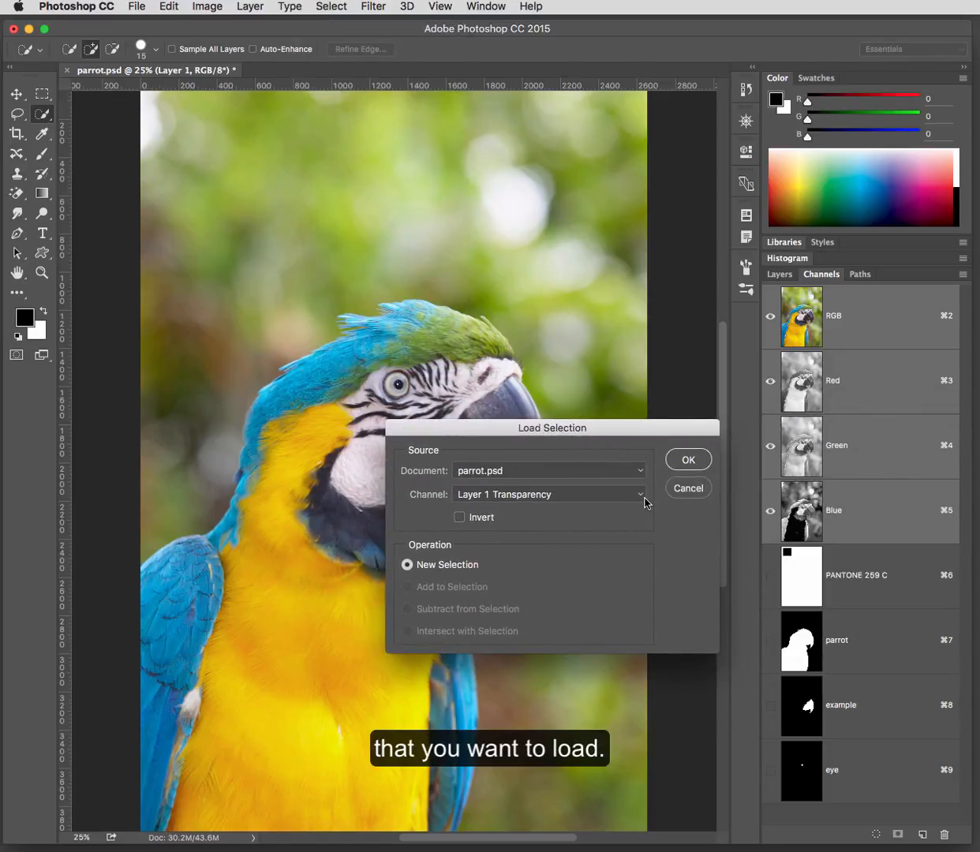
{"action": "left_click", "coordinate": [630, 495]}
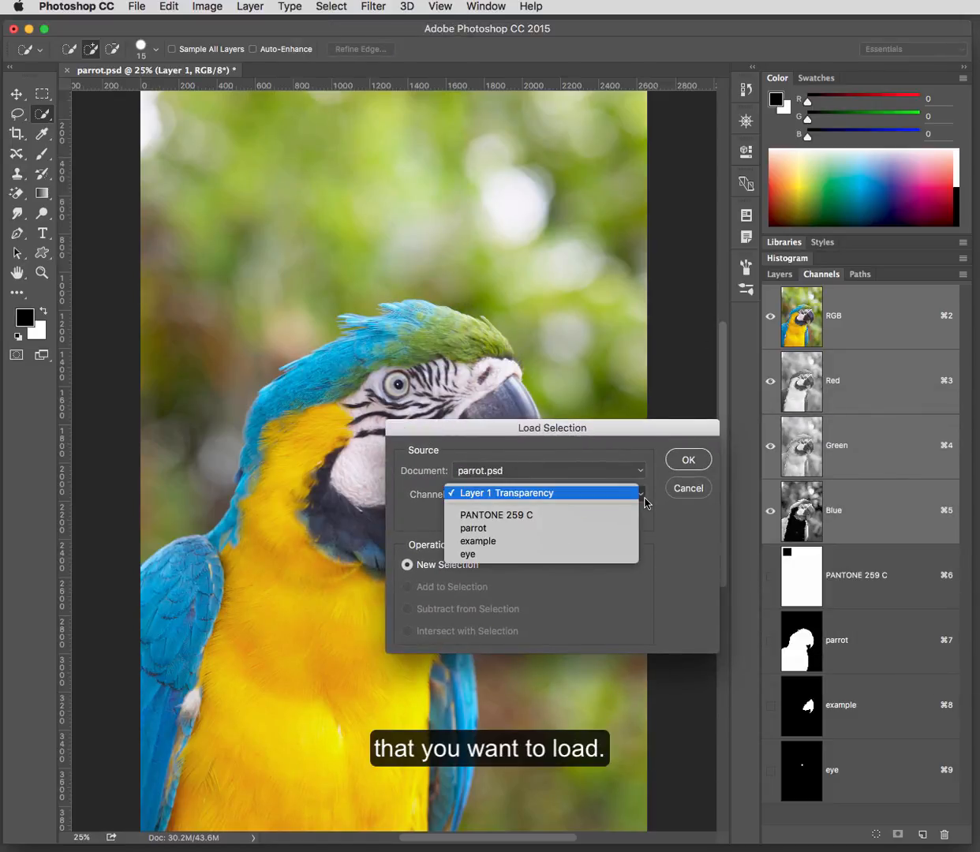
{"action": "left_click", "coordinate": [569, 533]}
{"action": "left_click", "coordinate": [668, 457]}
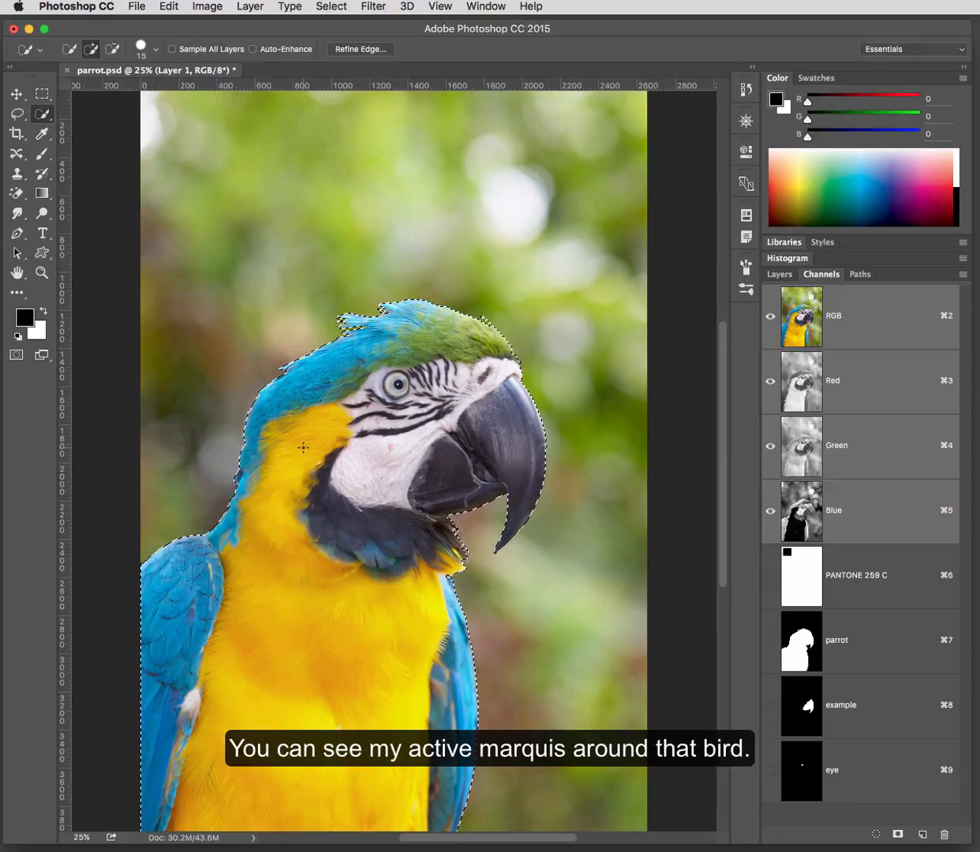
{"action": "key", "text": "super+d"}
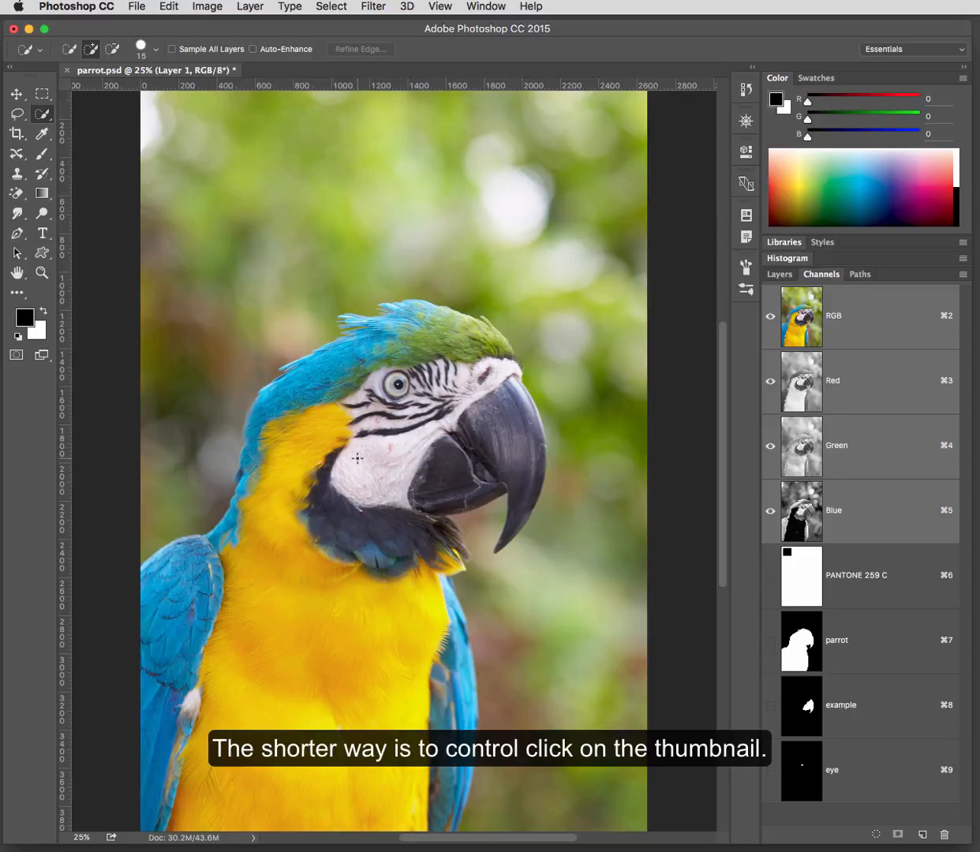
Try to load the "parrot" channel directly as a selection, return to the RGB composite and deselect
{"action": "scroll", "coordinate": [357, 457], "scroll_direction": "right", "scroll_amount": 3}
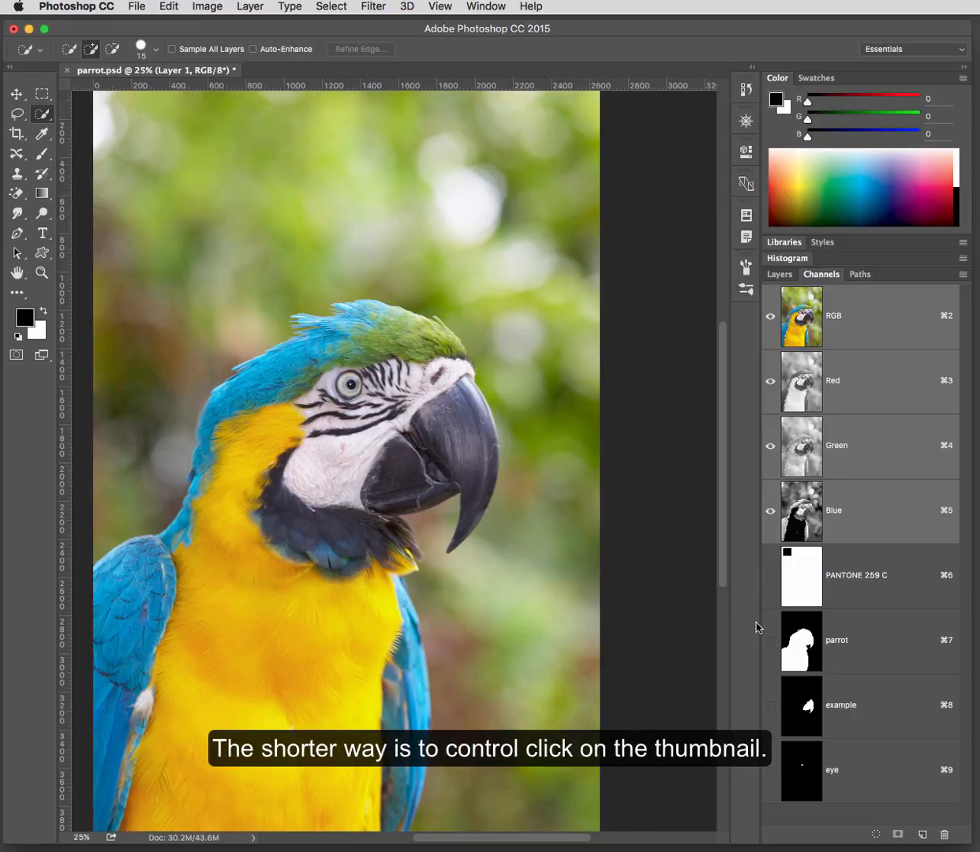
{"action": "left_click", "coordinate": [799, 645], "text": "ctrl"}
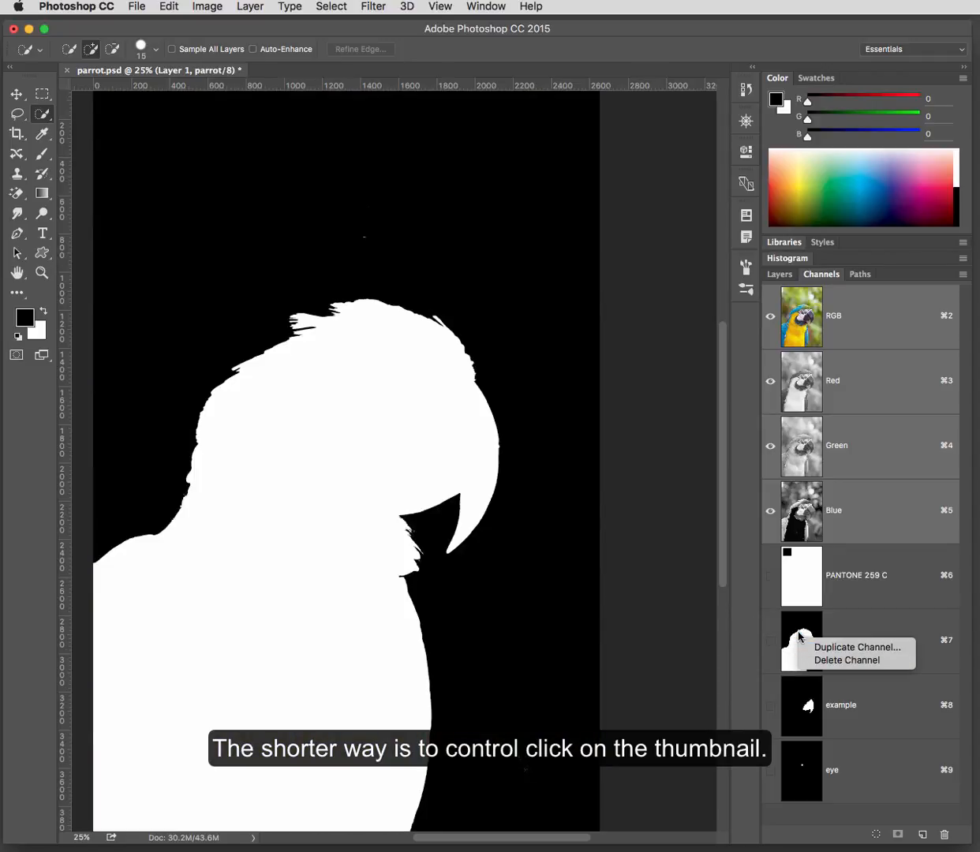
{"action": "left_click", "coordinate": [799, 637]}
{"action": "left_click", "coordinate": [799, 638], "text": "super"}
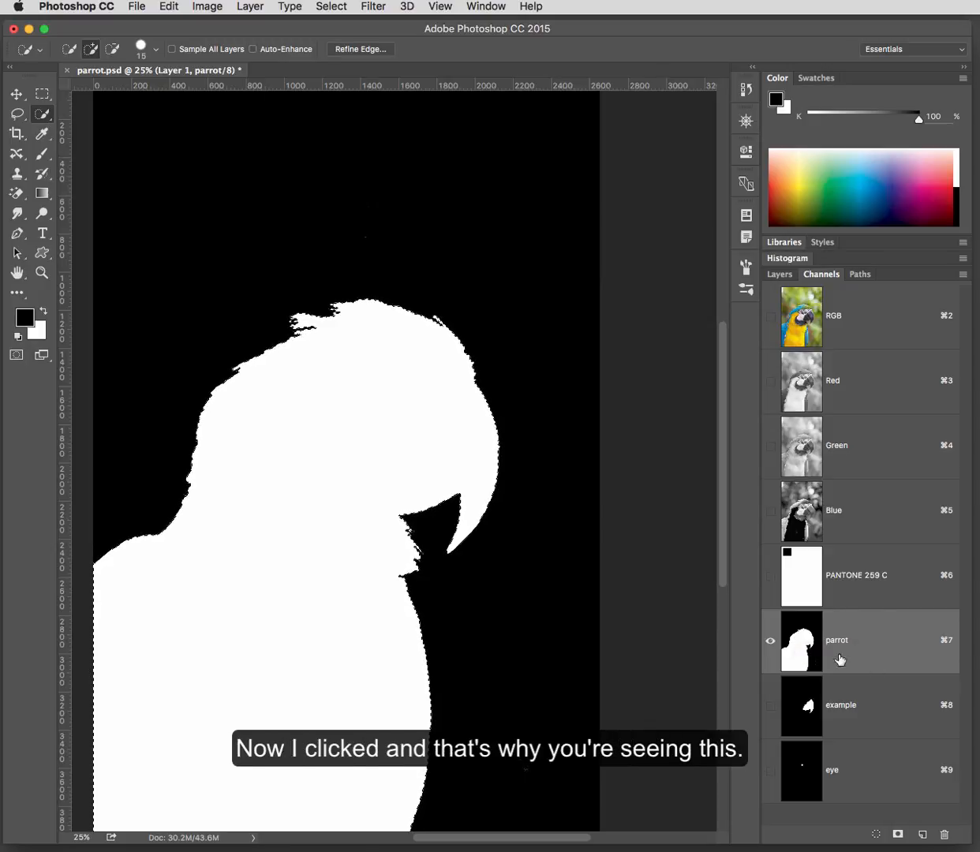
{"action": "left_click", "coordinate": [864, 332]}
{"action": "key", "text": "super+d"}
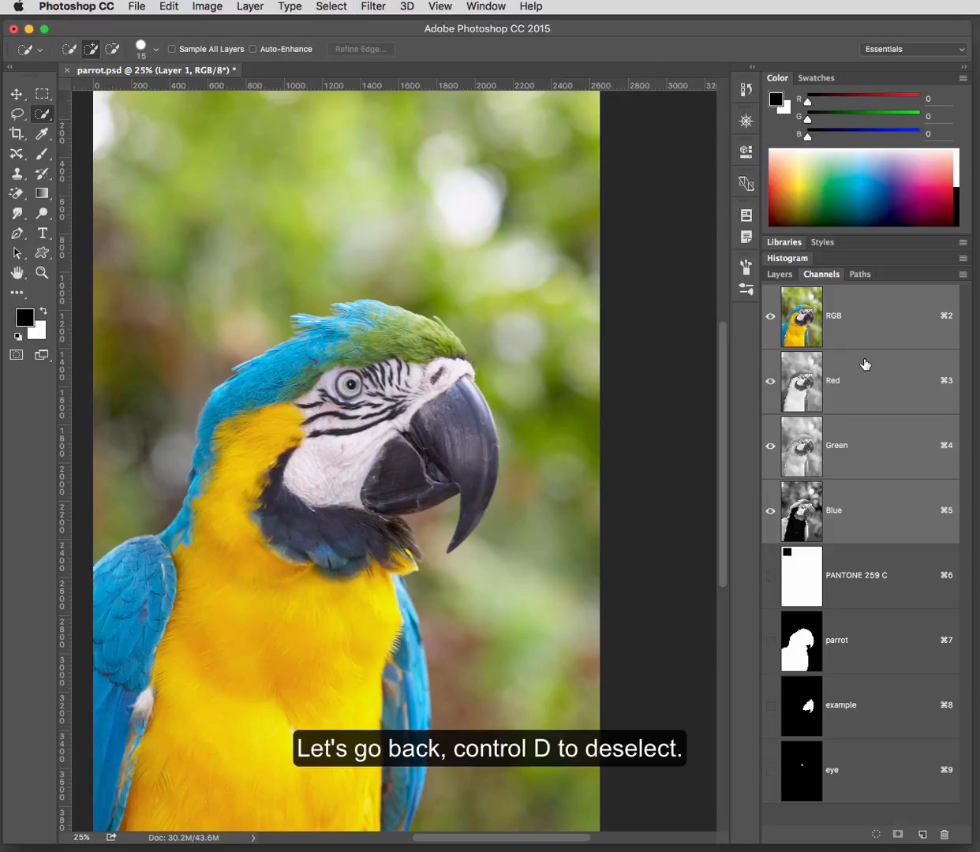
Load the "parrot" channel's selection over the RGB image, check the layer list with it active, and deselect
{"action": "left_click", "coordinate": [803, 646], "text": "super"}
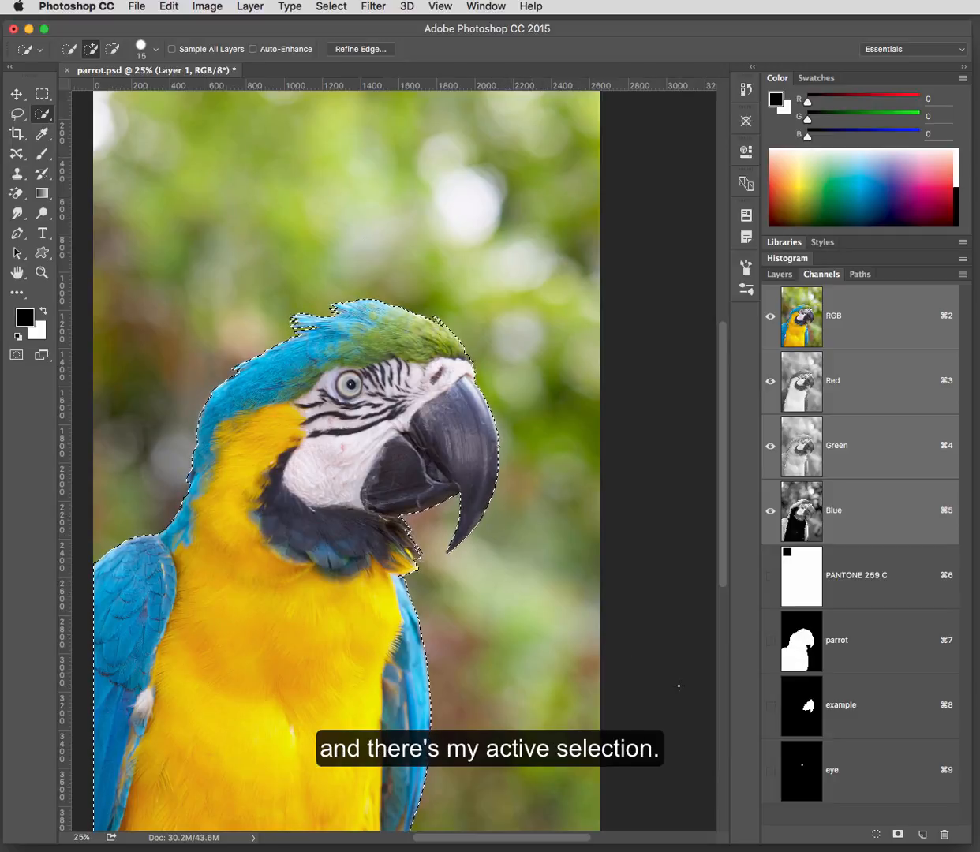
{"action": "left_click", "coordinate": [778, 275]}
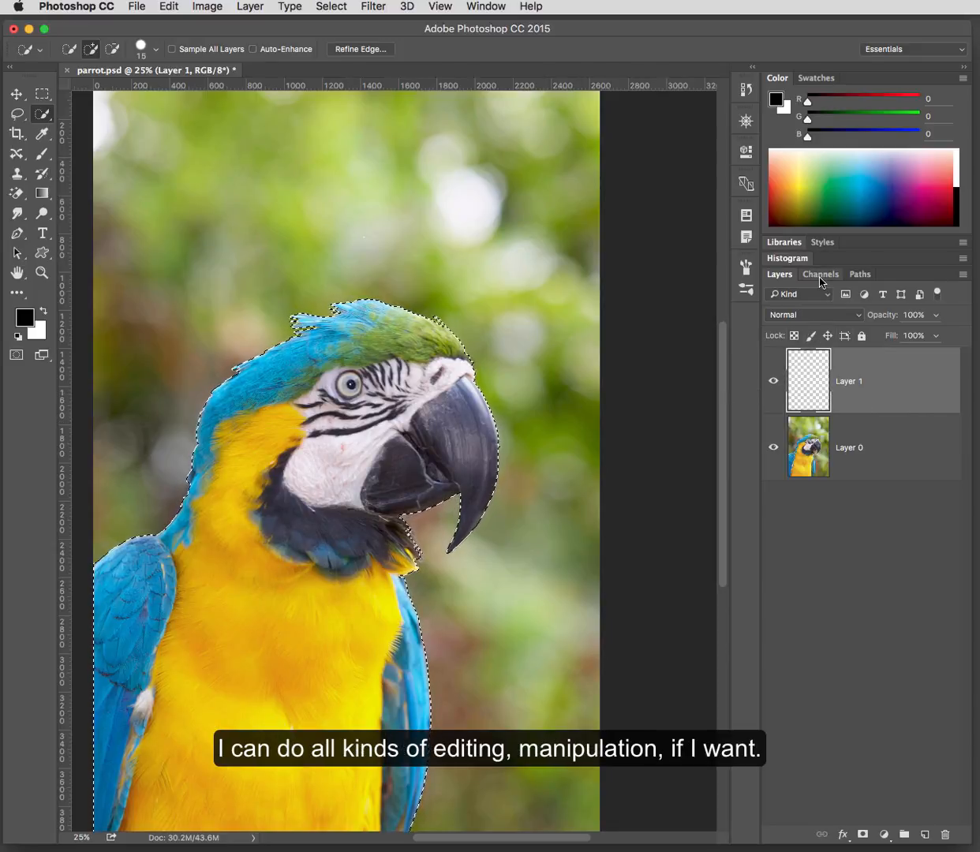
{"action": "left_click", "coordinate": [819, 275]}
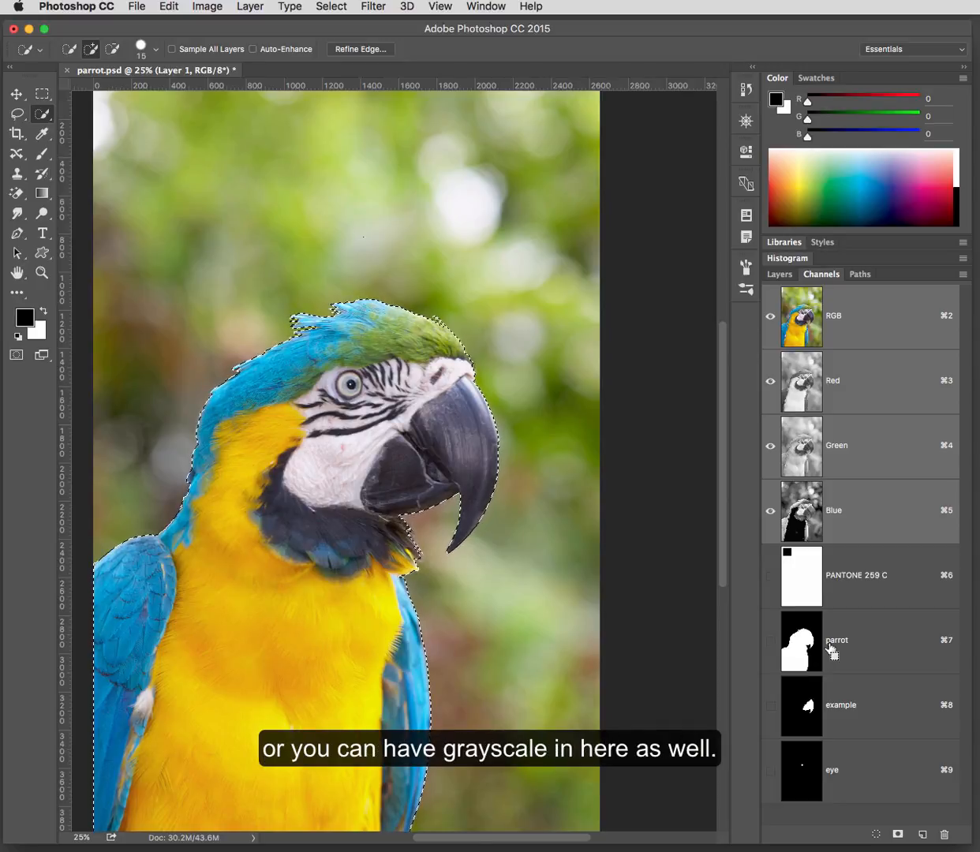
{"action": "key", "text": "super+d"}
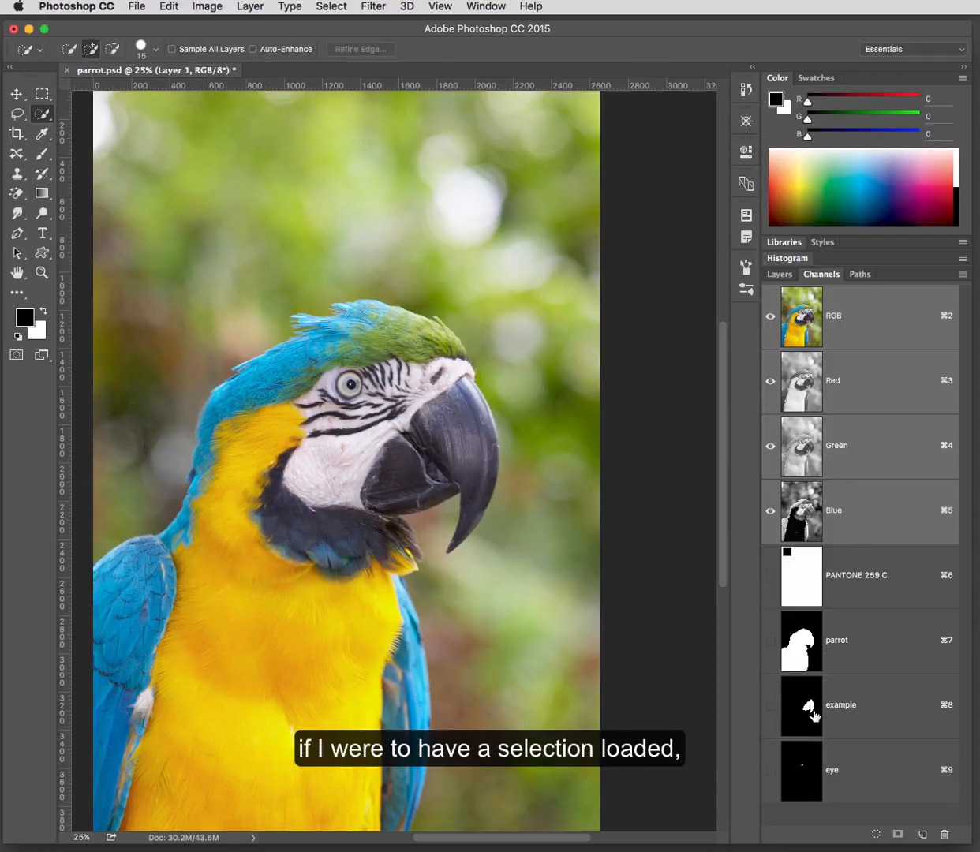
Load the "example" channel as a selection of the beak and return to the RGB composite
{"action": "left_click", "coordinate": [844, 706]}
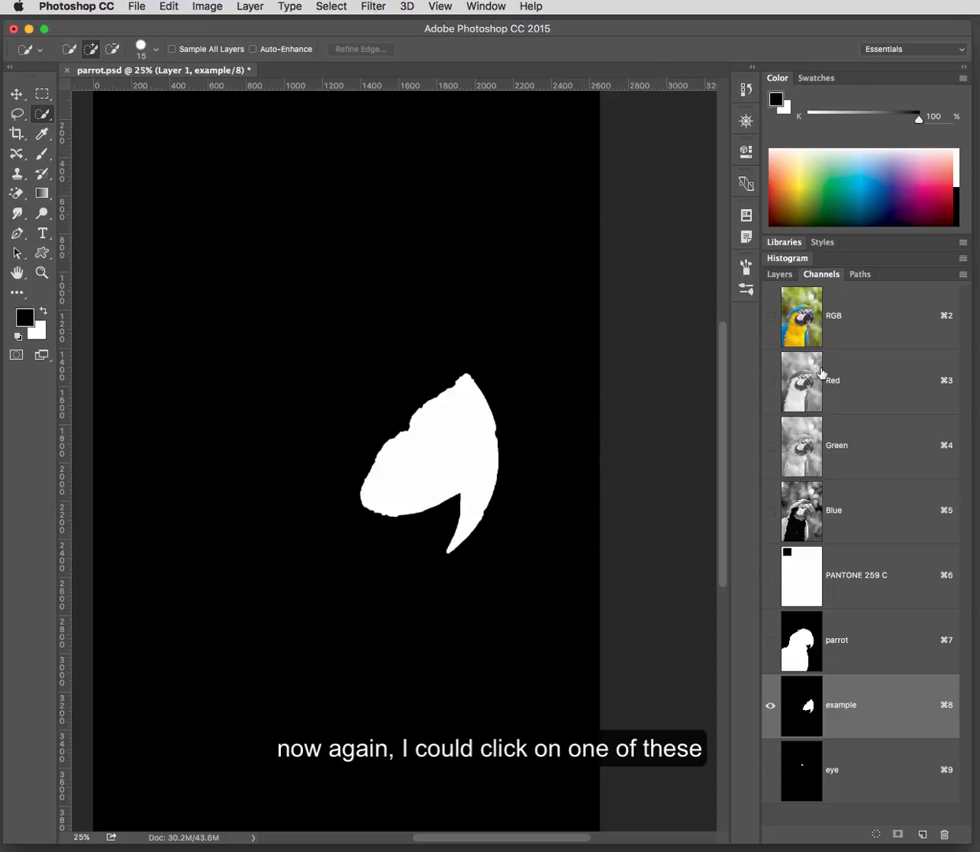
{"action": "left_click", "coordinate": [875, 835]}
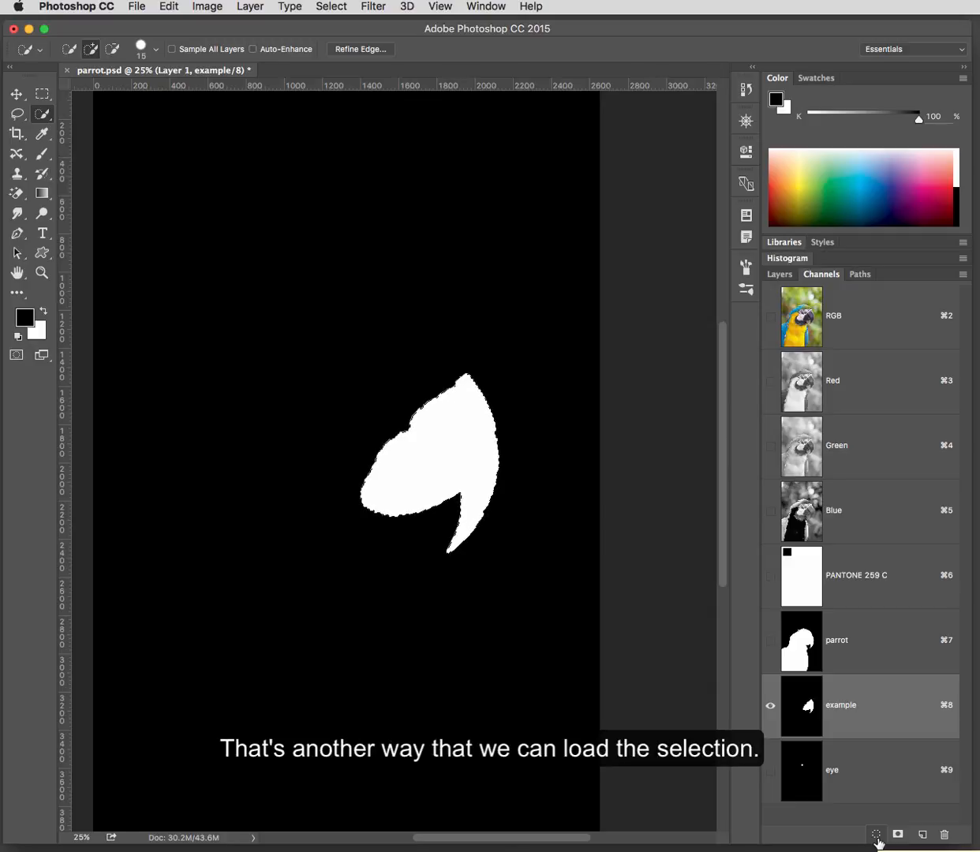
{"action": "left_click", "coordinate": [824, 316]}
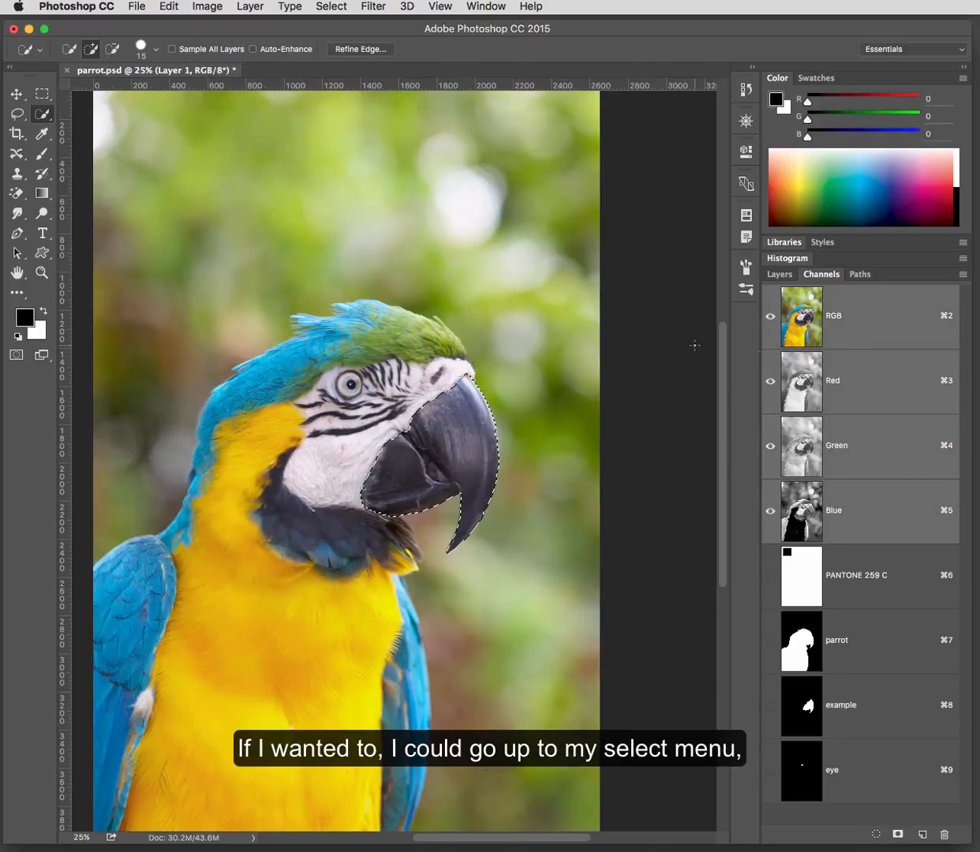
Load the "eye" channel of parrot.psd with the Add to Selection operation, combining it with the beak selection
{"action": "left_click", "coordinate": [323, 8]}
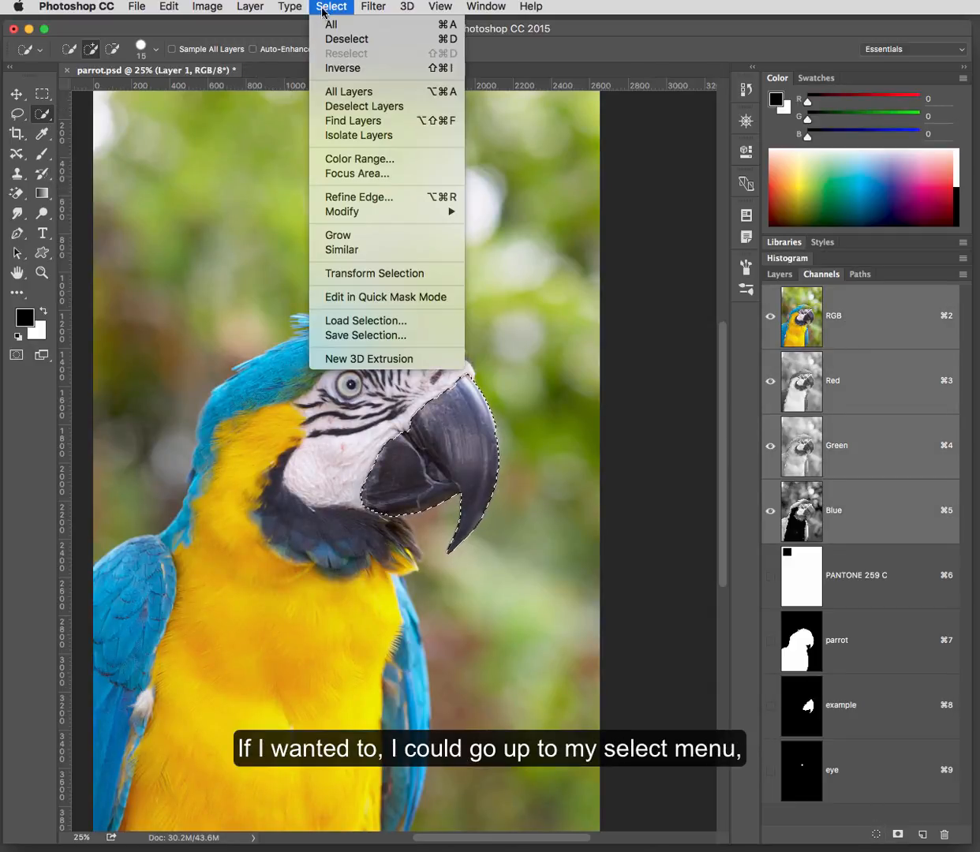
{"action": "left_click", "coordinate": [371, 320]}
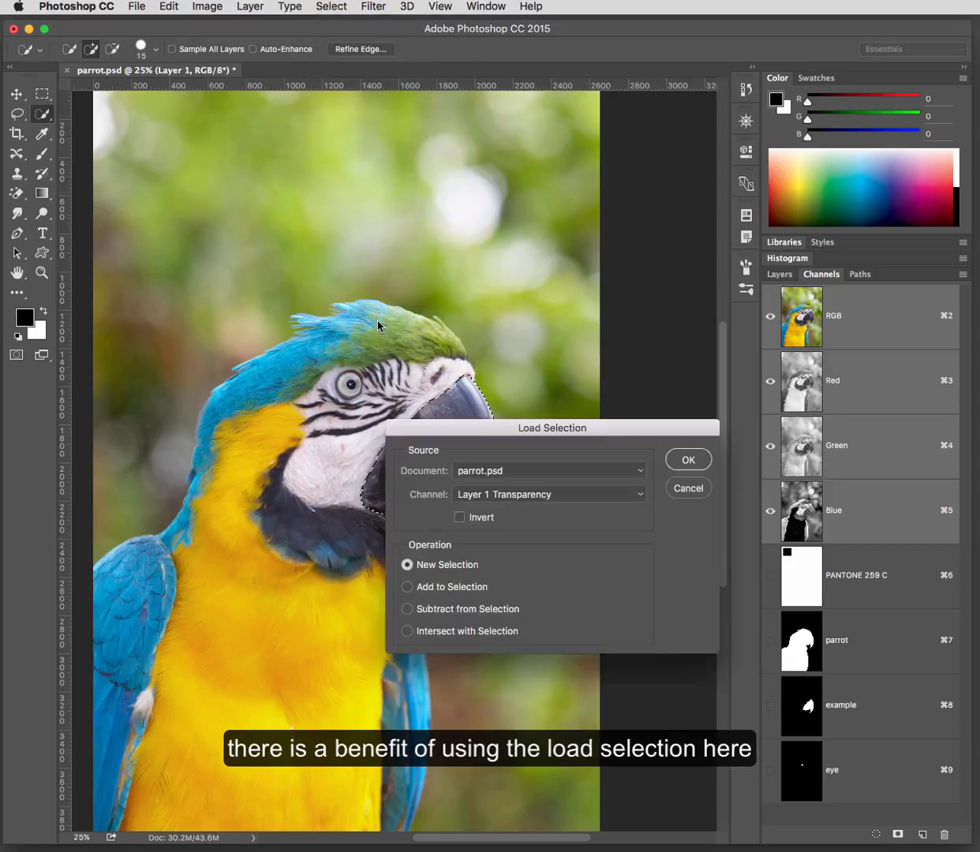
{"action": "left_click_drag", "start_coordinate": [505, 427], "coordinate": [512, 443]}
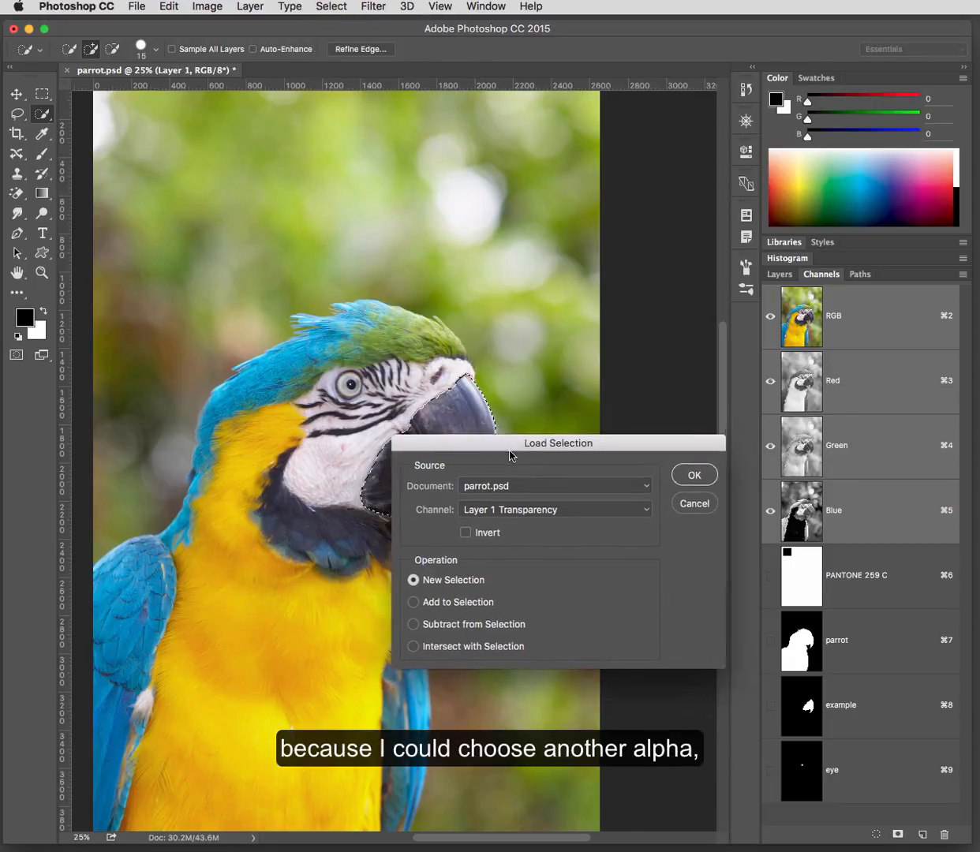
{"action": "left_click", "coordinate": [526, 511]}
{"action": "left_click", "coordinate": [492, 568]}
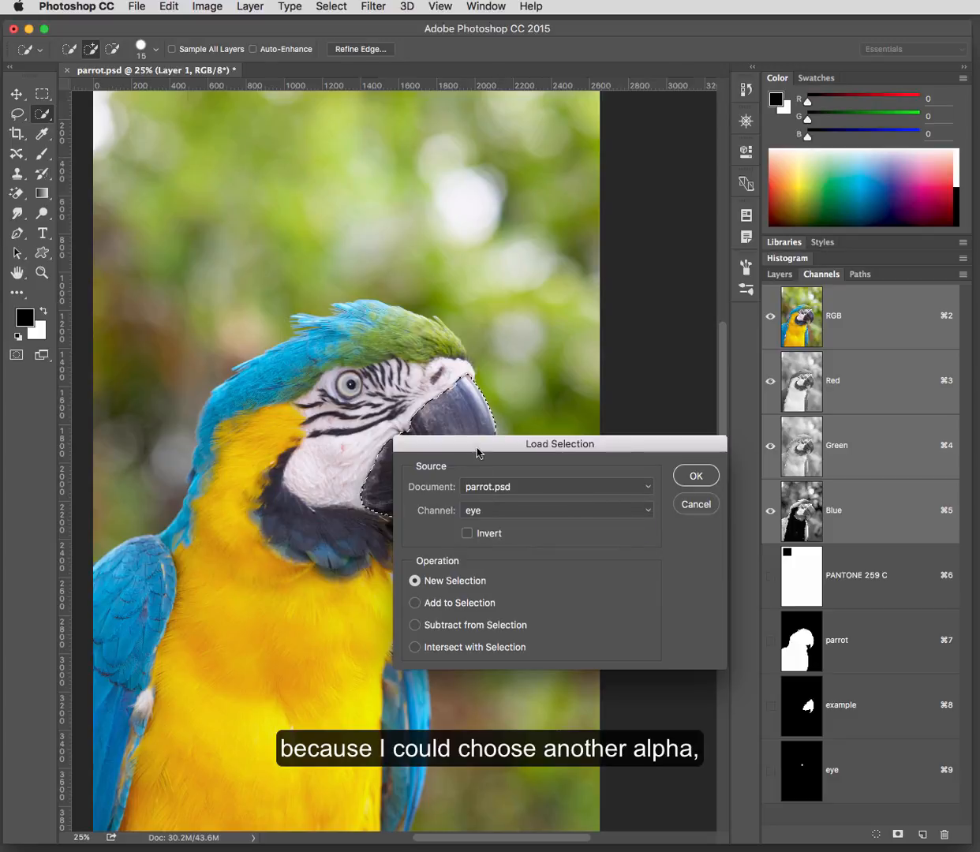
{"action": "left_click_drag", "start_coordinate": [476, 449], "coordinate": [597, 470]}
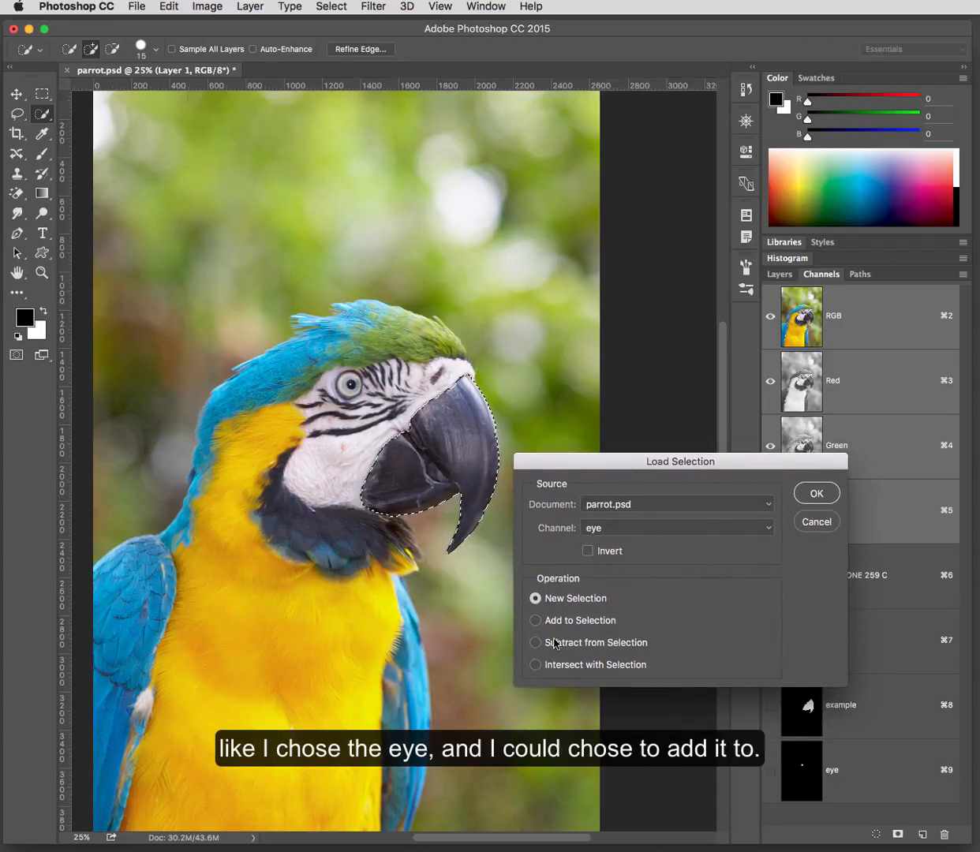
{"action": "left_click", "coordinate": [535, 620]}
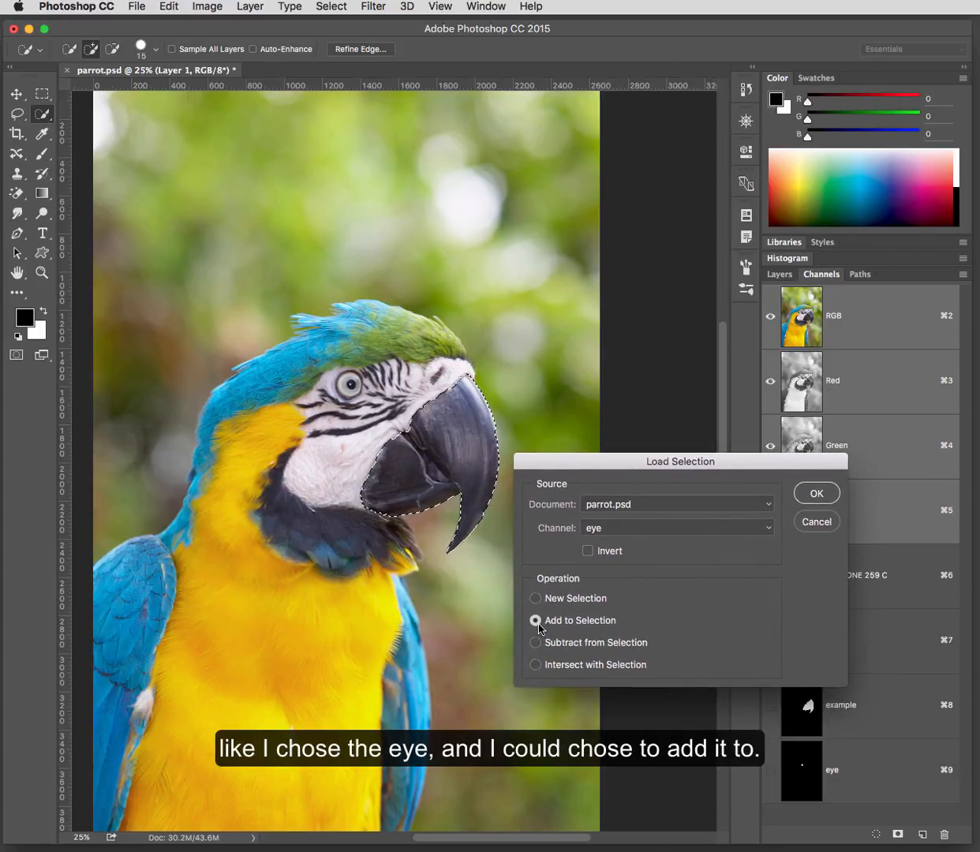
{"action": "left_click", "coordinate": [813, 490]}
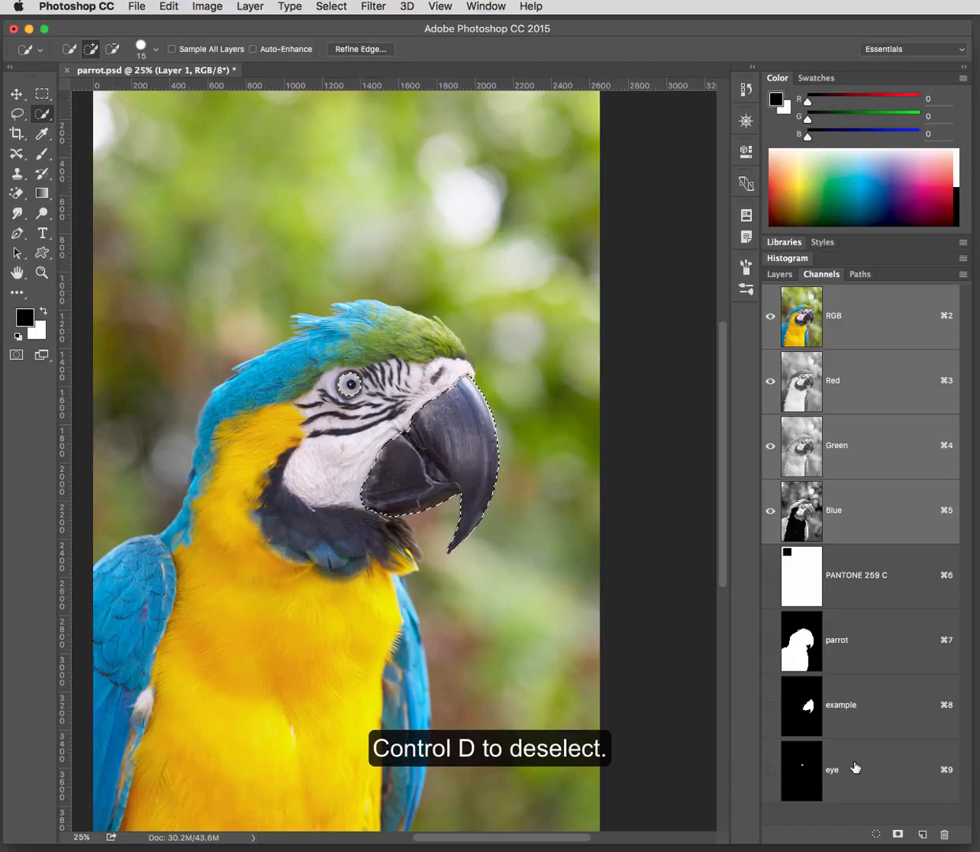
Deselect the beak and eye, and display the PANTONE 259 C spot channel alone
{"action": "key", "text": "super+d"}
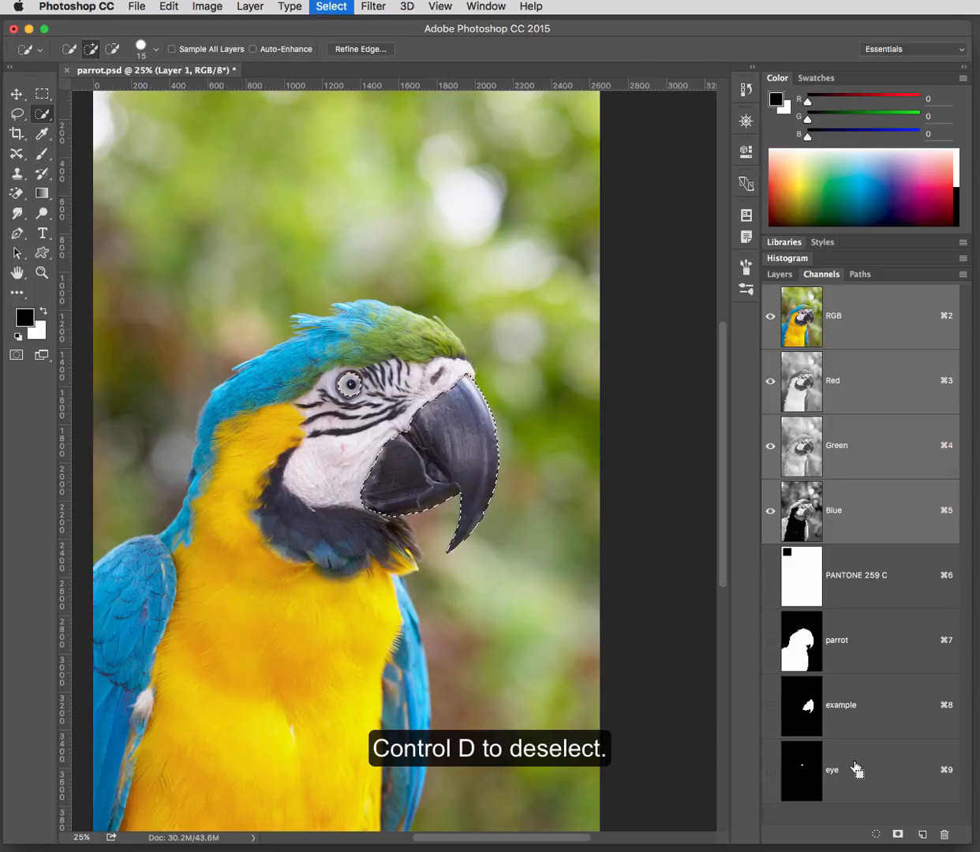
{"action": "left_click", "coordinate": [858, 565]}
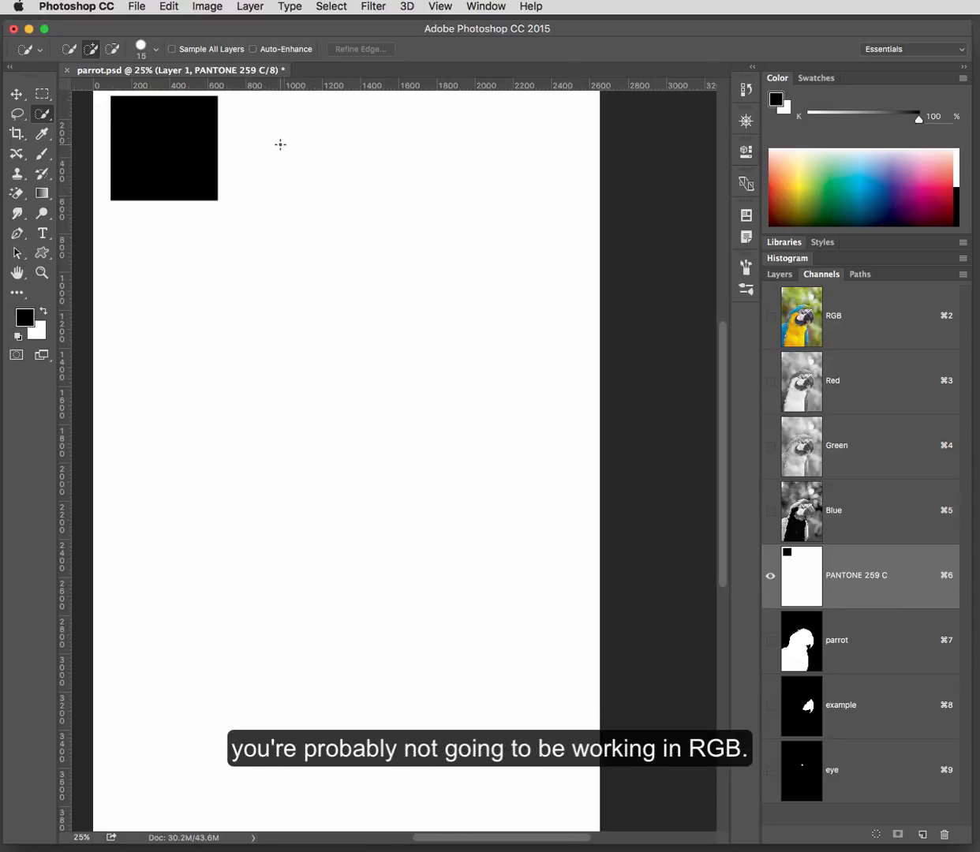
Display the RGB composite with the PANTONE 259 C overlay and add a new spot channel using PANTONE 7488 C from PANTONE+ Solid Coated
{"action": "left_click", "coordinate": [898, 334]}
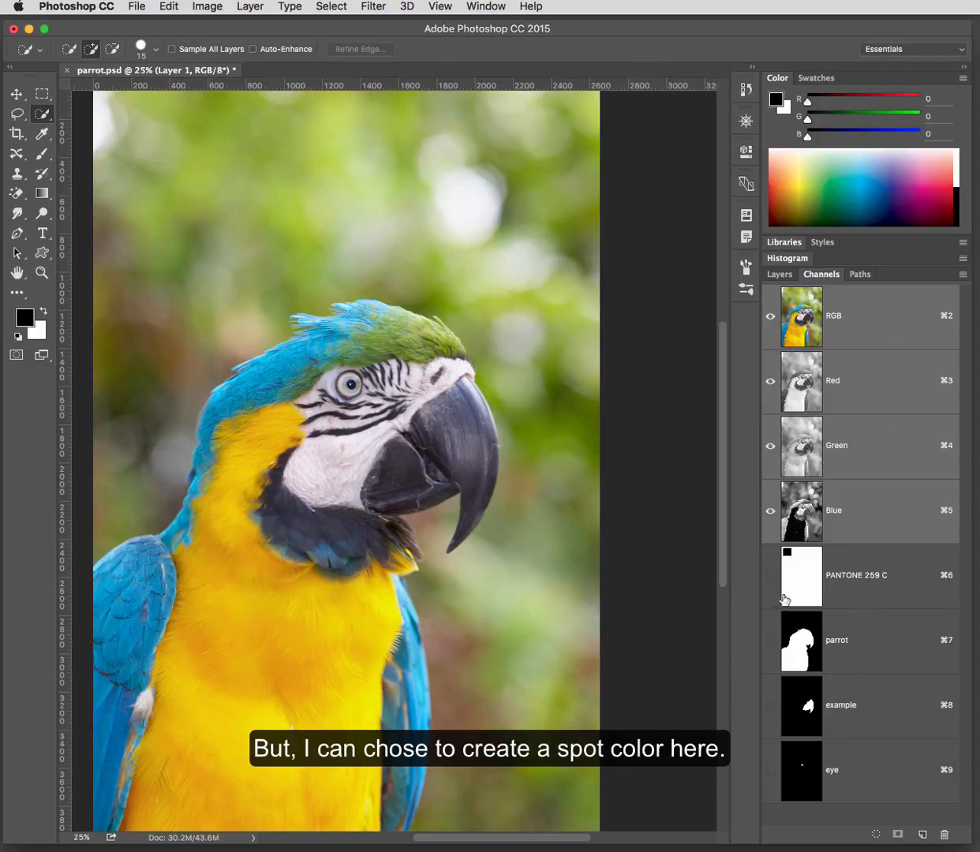
{"action": "left_click", "coordinate": [769, 577]}
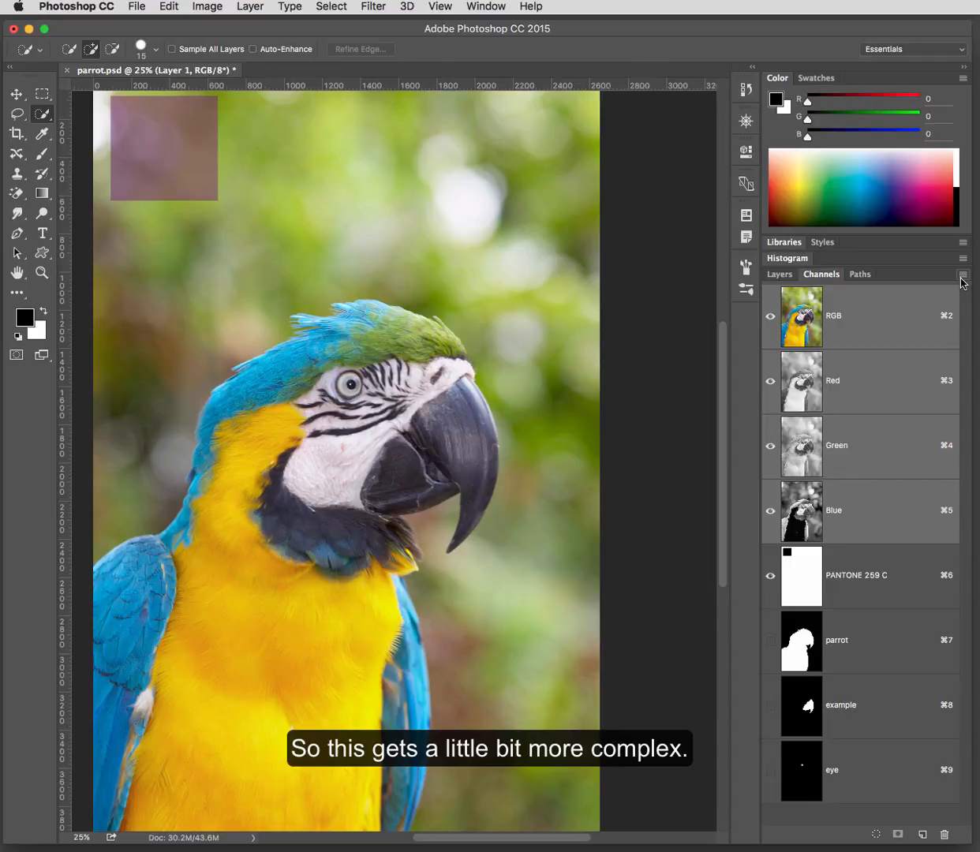
{"action": "left_click", "coordinate": [963, 275]}
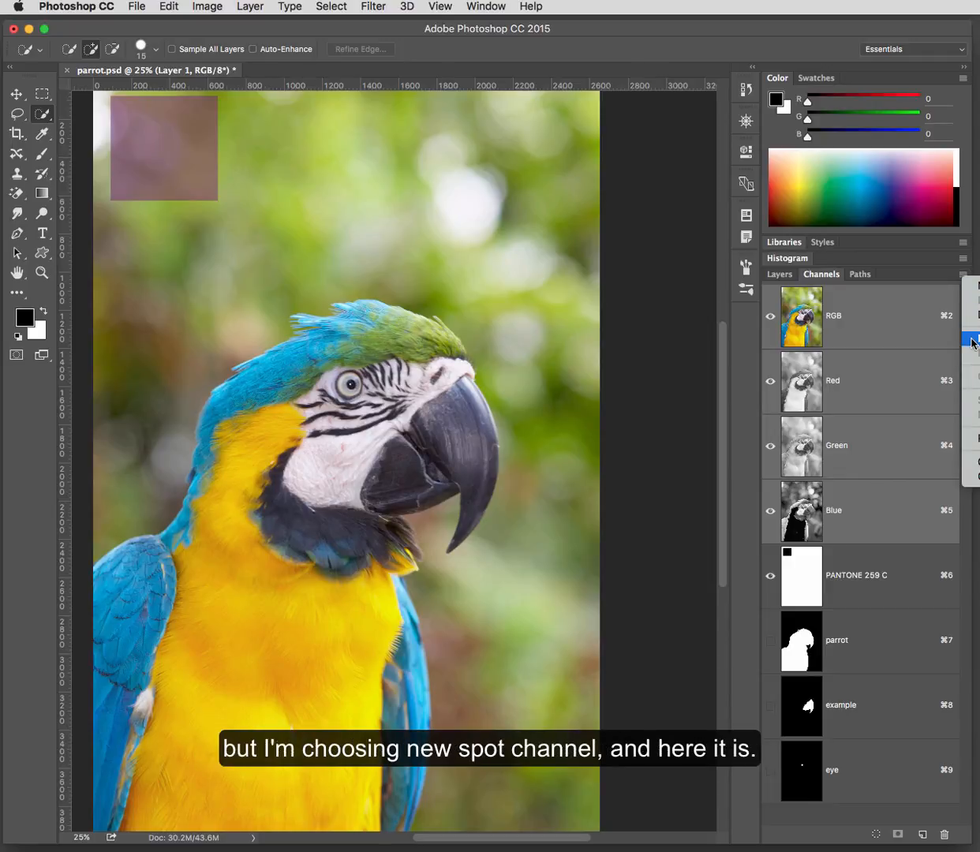
{"action": "left_click", "coordinate": [972, 342]}
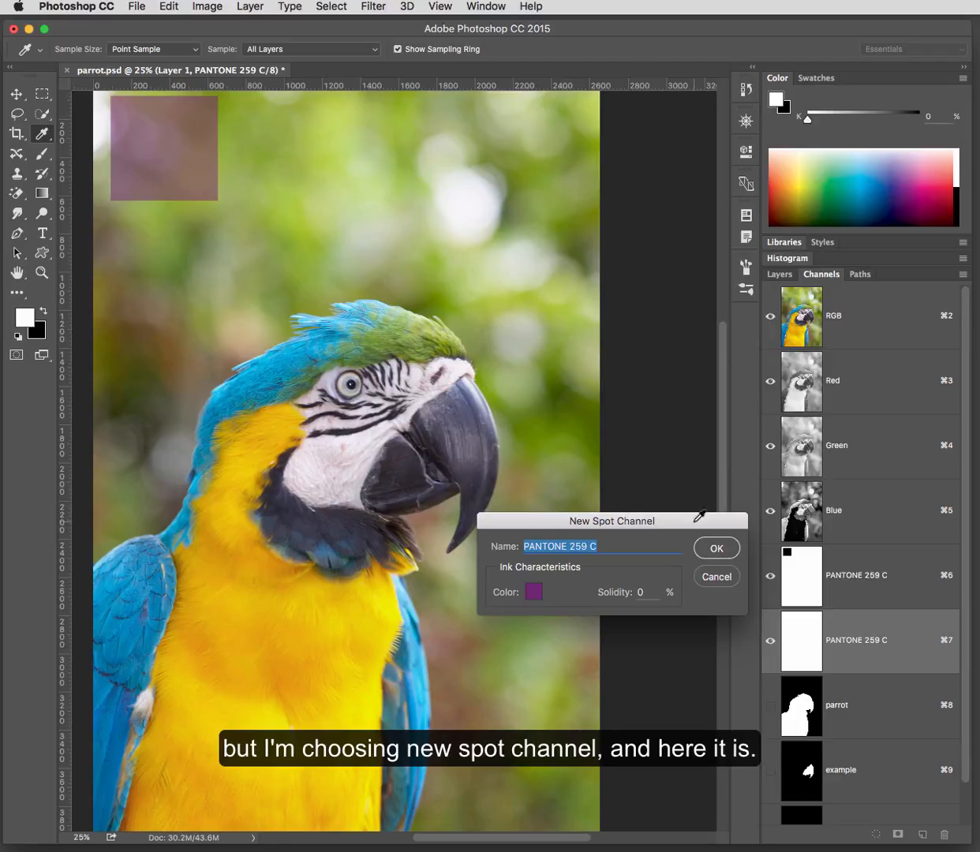
{"action": "left_click_drag", "start_coordinate": [699, 514], "coordinate": [654, 214]}
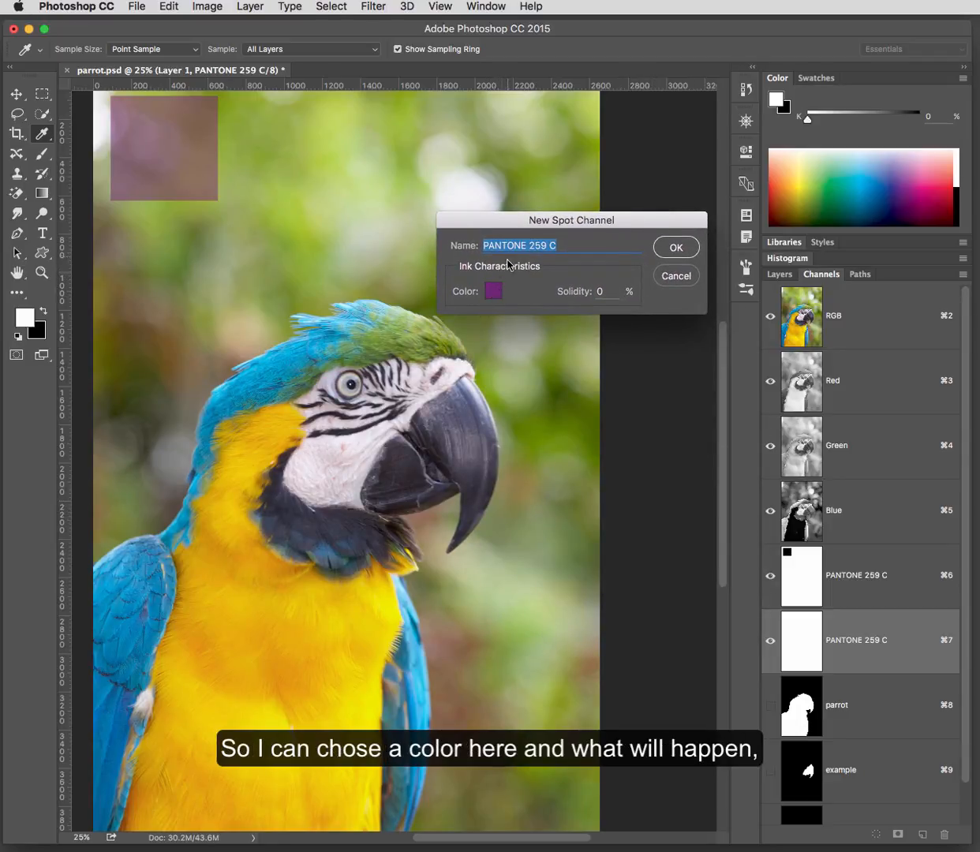
{"action": "left_click", "coordinate": [493, 291]}
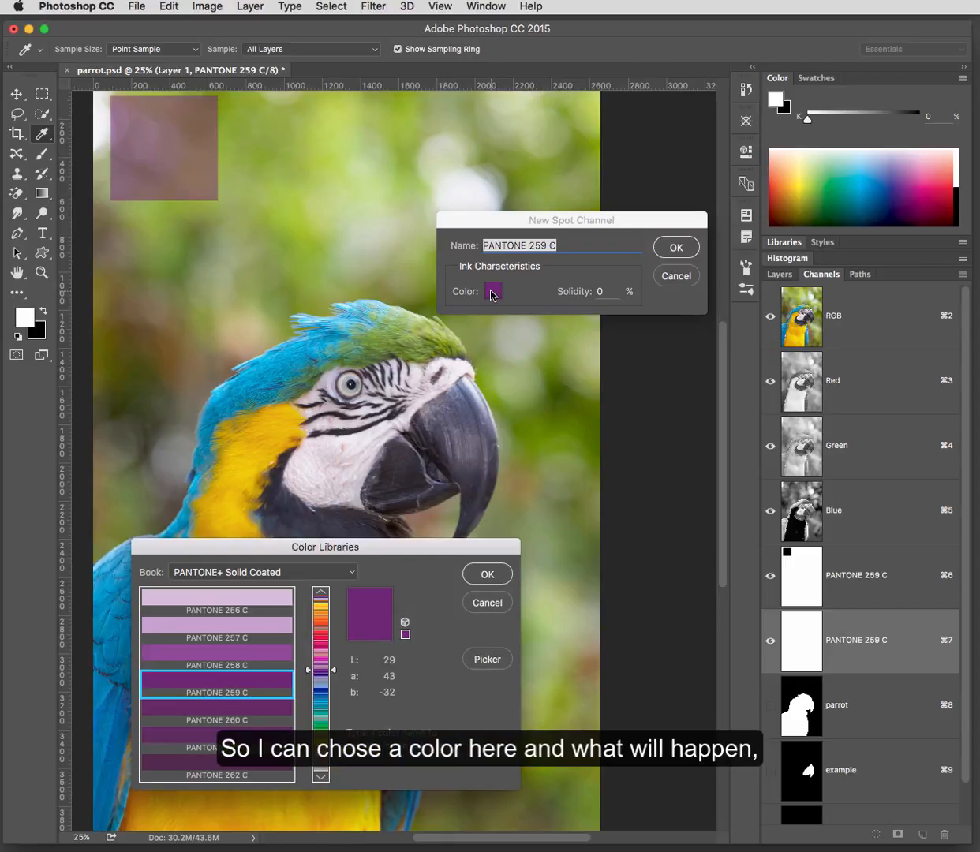
{"action": "left_click", "coordinate": [321, 730]}
{"action": "left_click", "coordinate": [259, 684]}
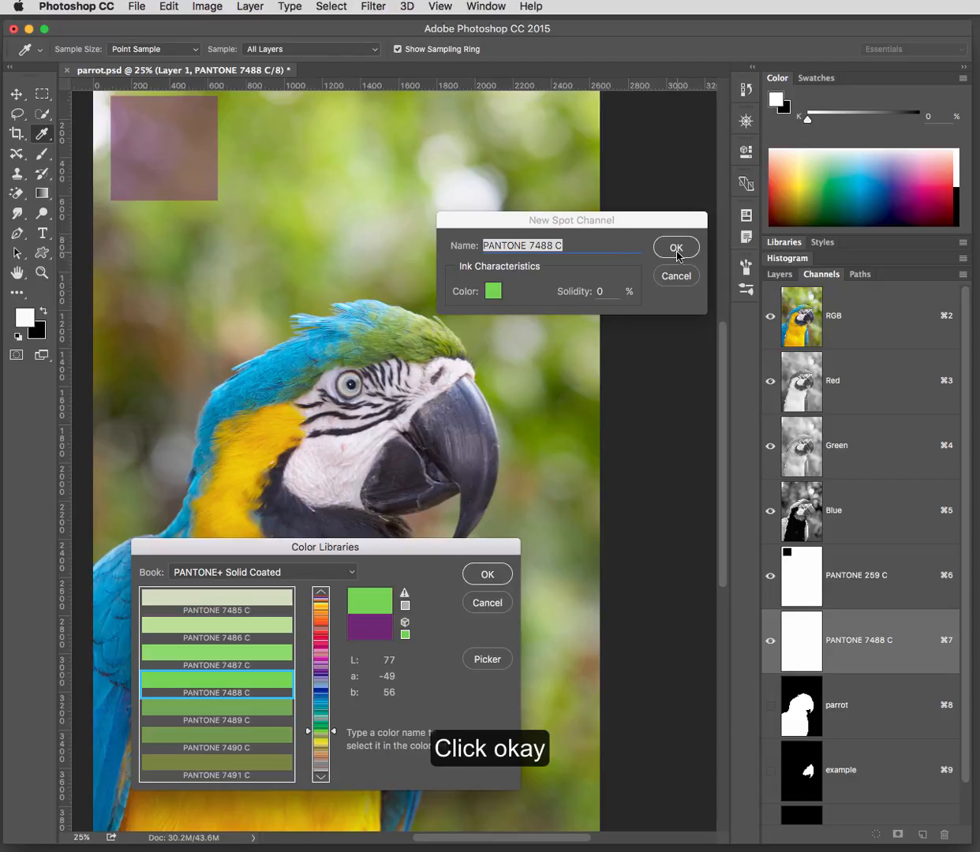
{"action": "left_click", "coordinate": [496, 581]}
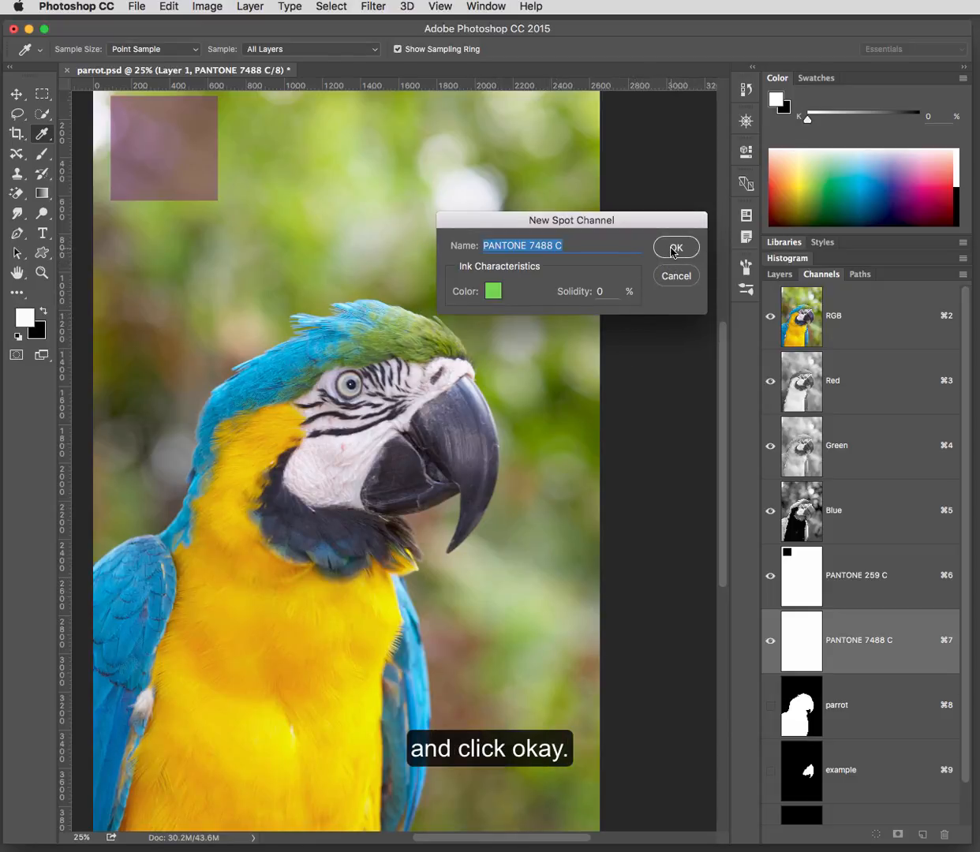
{"action": "left_click", "coordinate": [671, 248]}
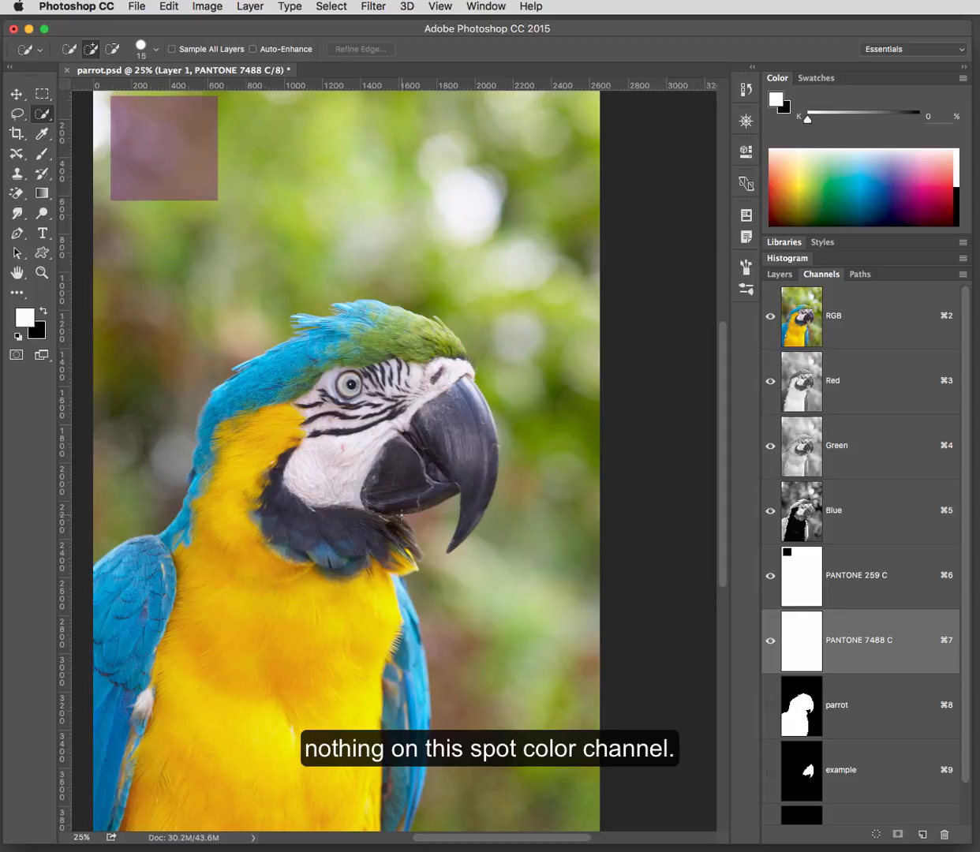
Fill a square of about 550 px beside the purple square with black on the PANTONE 7488 C channel, and move it slightly toward the purple one
{"action": "key", "text": "m"}
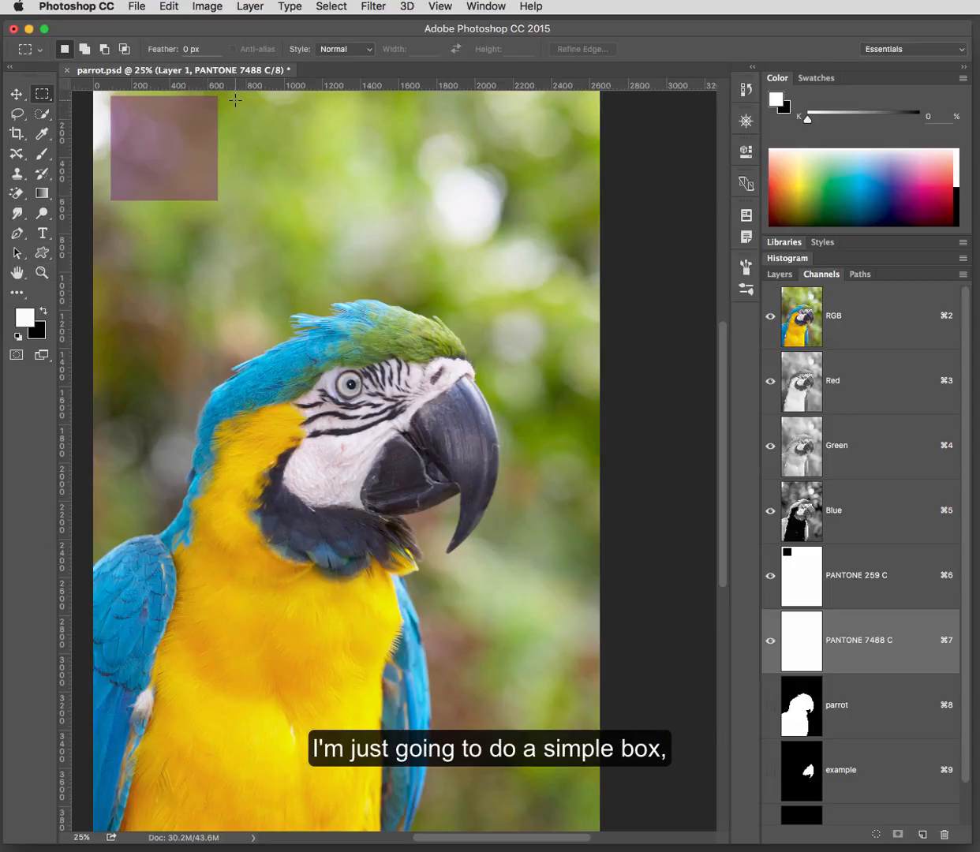
{"action": "left_click_drag", "start_coordinate": [236, 96], "coordinate": [339, 217]}
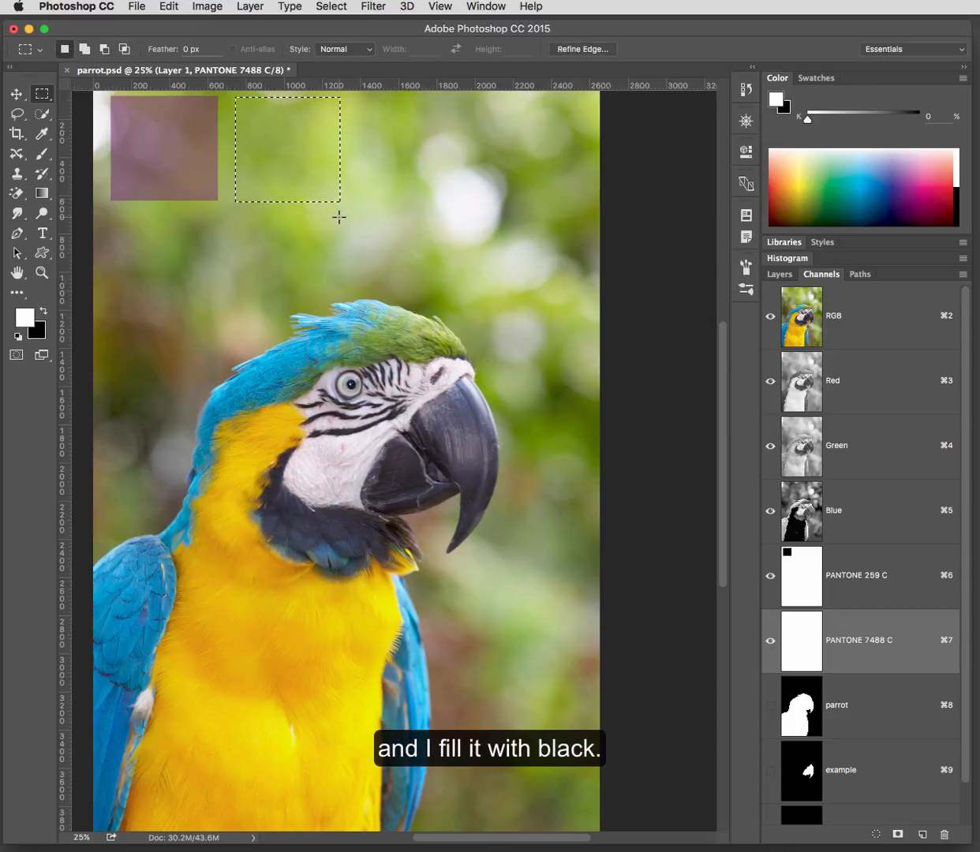
{"action": "key", "text": "super+BackSpace"}
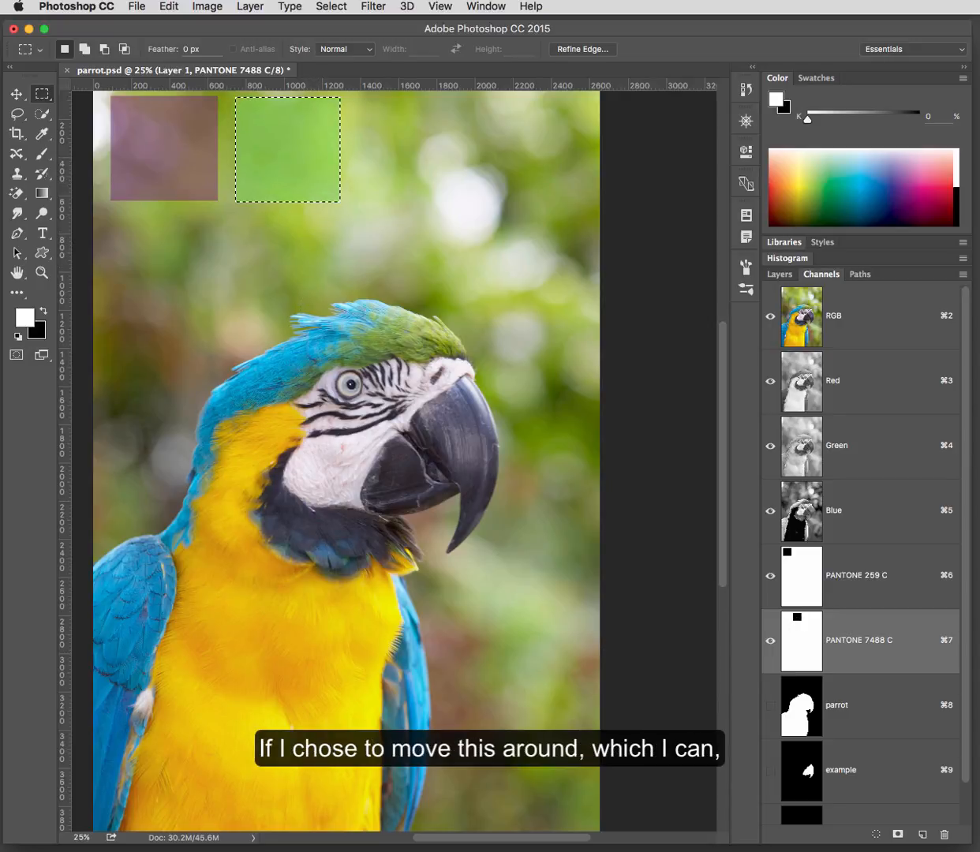
{"action": "key", "text": "v"}
{"action": "left_click_drag", "start_coordinate": [269, 186], "coordinate": [301, 164]}
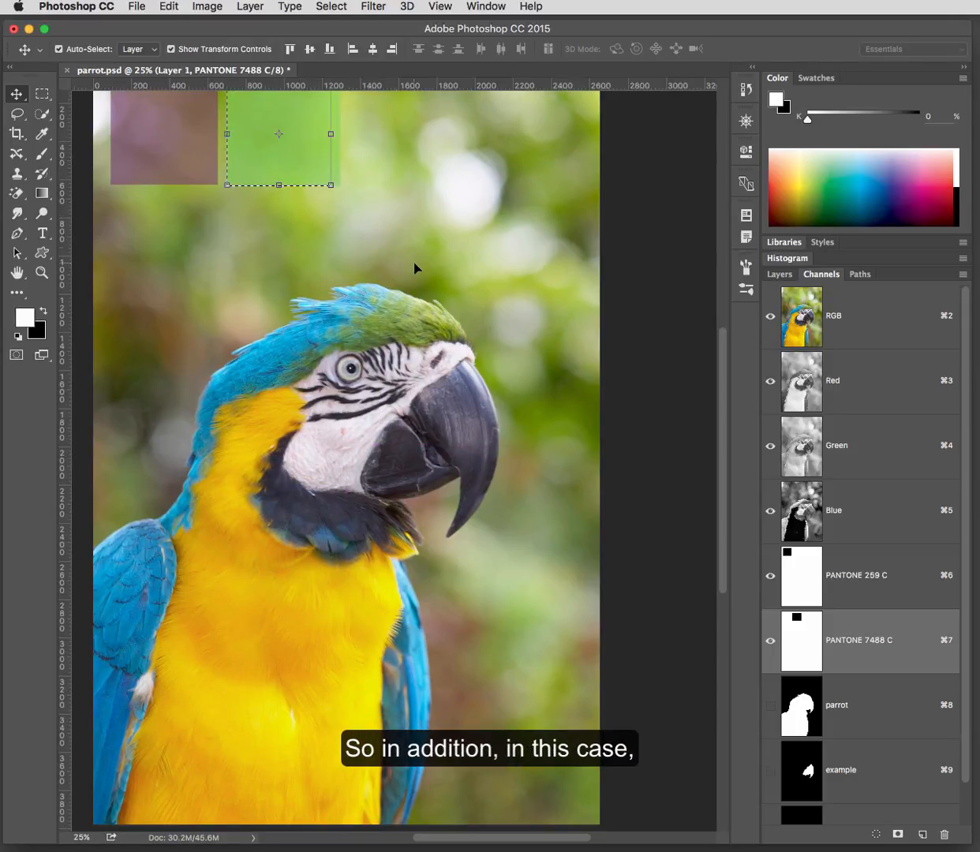
Hide the PANTONE 259 C and PANTONE 7488 C channels, deselect the square, and show both spot channels again
{"action": "scroll", "coordinate": [402, 256], "scroll_direction": "up", "scroll_amount": 5}
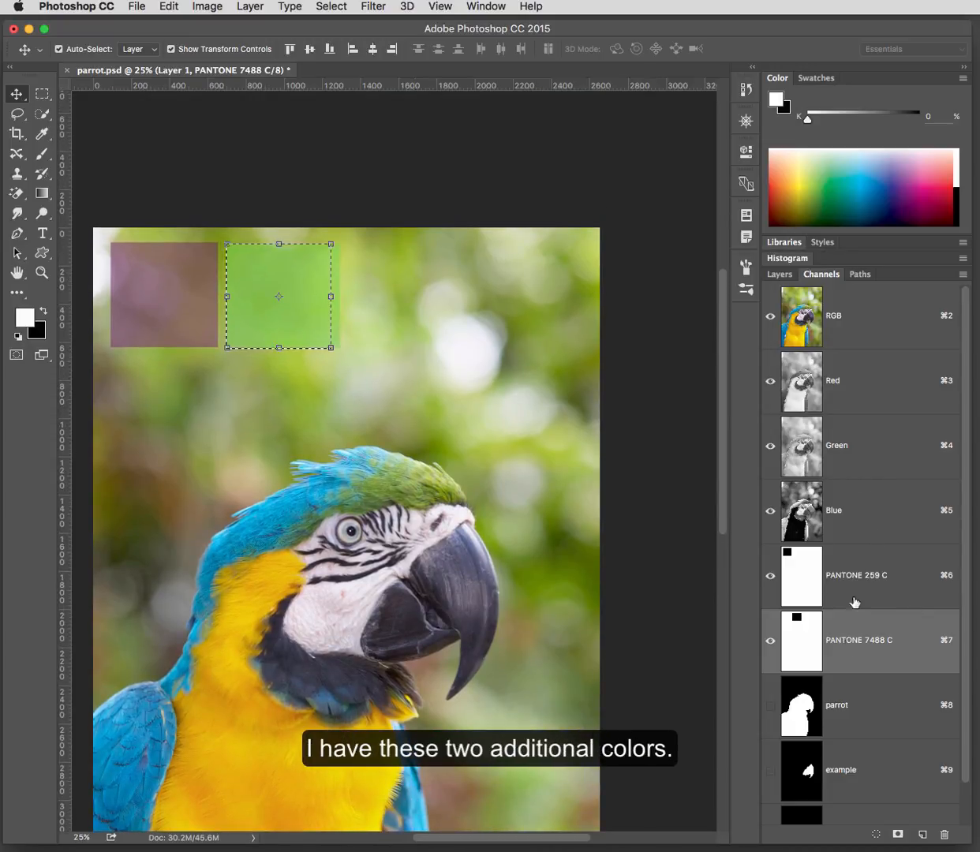
{"action": "left_click", "coordinate": [770, 575]}
{"action": "left_click", "coordinate": [770, 640]}
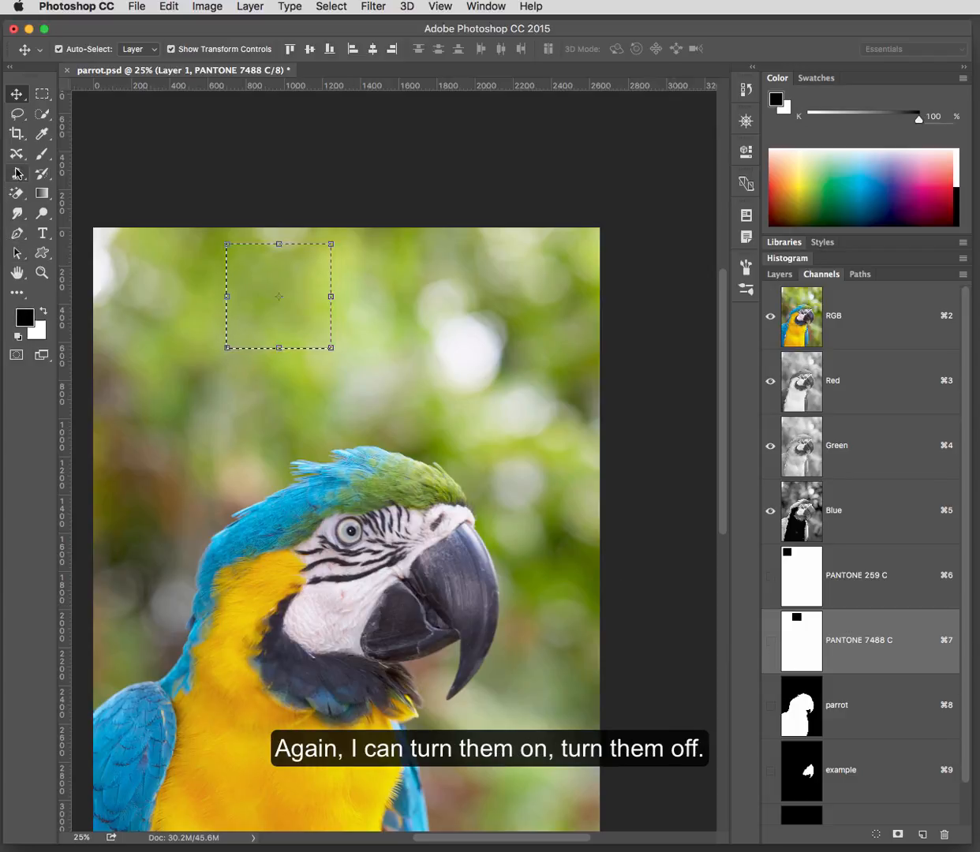
{"action": "key", "text": "super+d"}
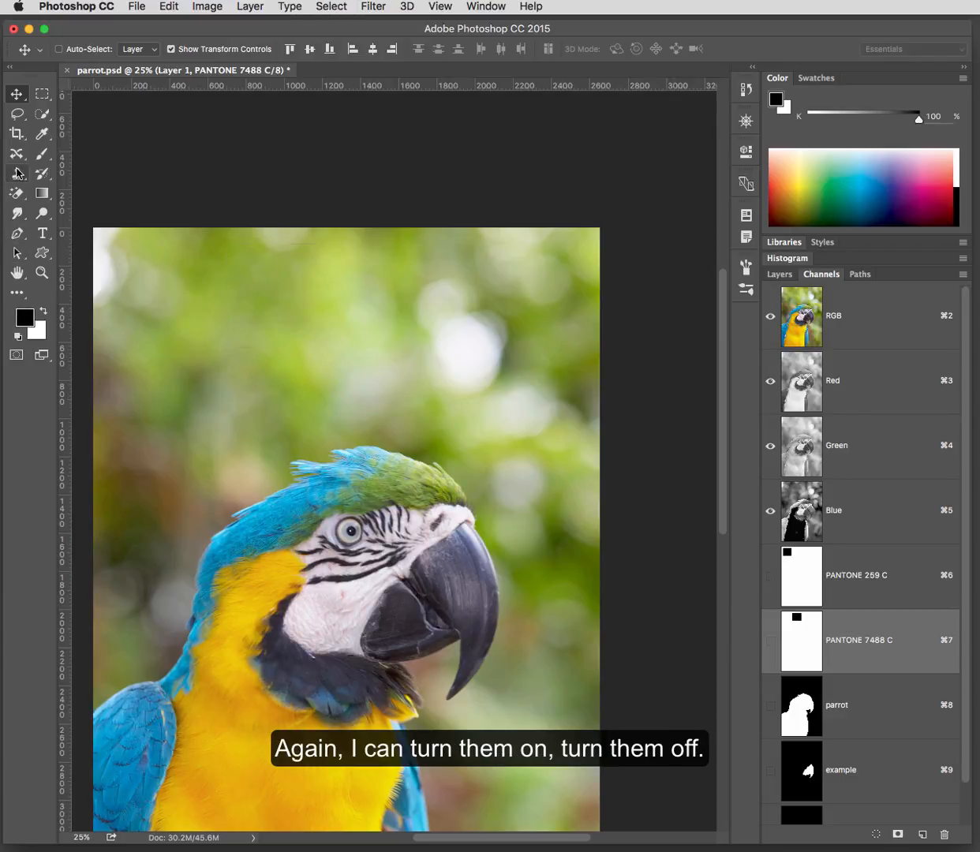
{"action": "left_click", "coordinate": [769, 640]}
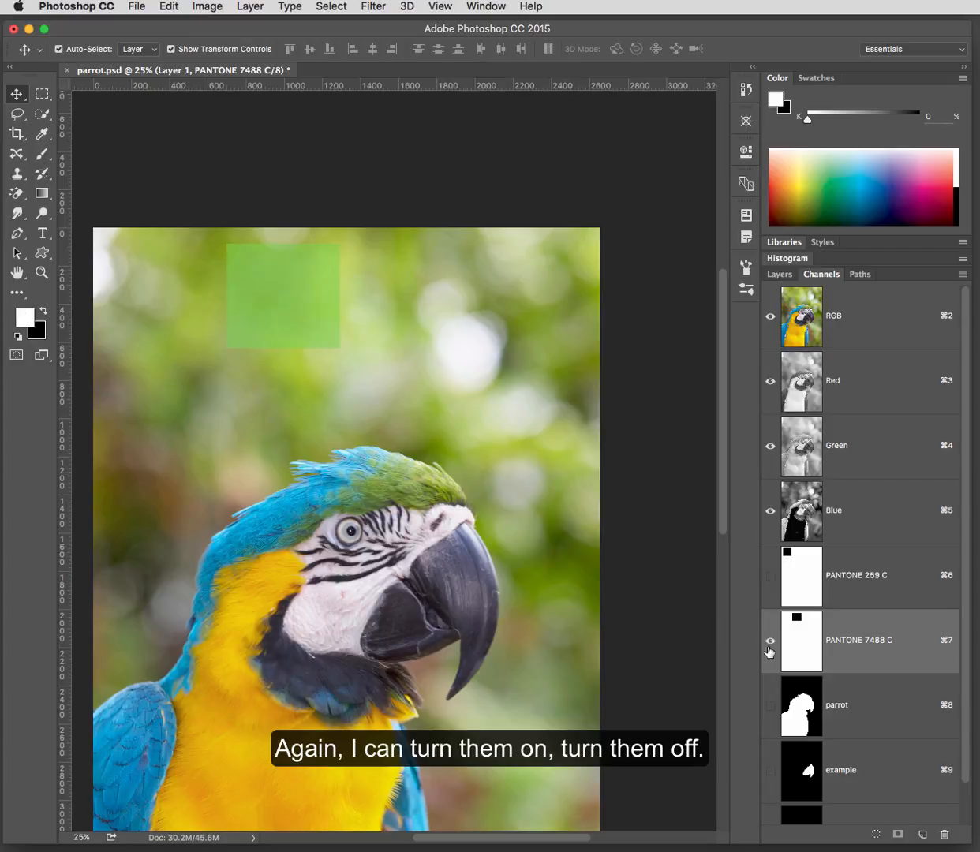
{"action": "left_click", "coordinate": [765, 577]}
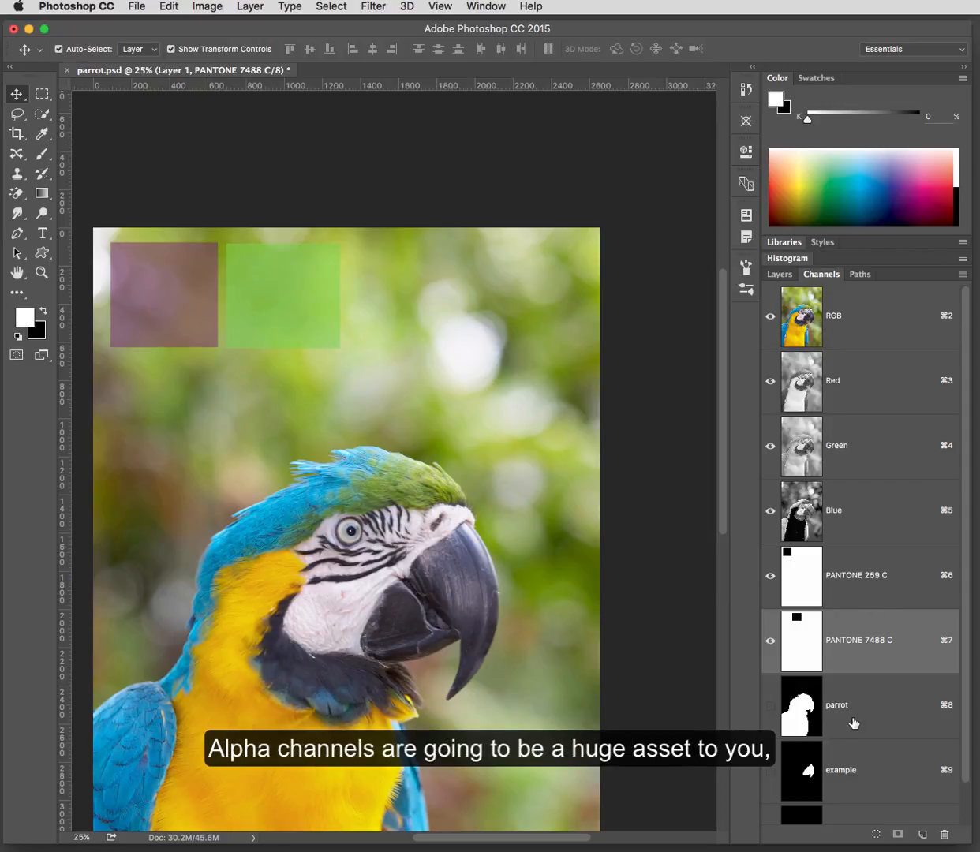
{"action": "scroll", "coordinate": [916, 732], "scroll_direction": "down", "scroll_amount": 1}
{"action": "scroll", "coordinate": [916, 732], "scroll_direction": "down", "scroll_amount": 1}
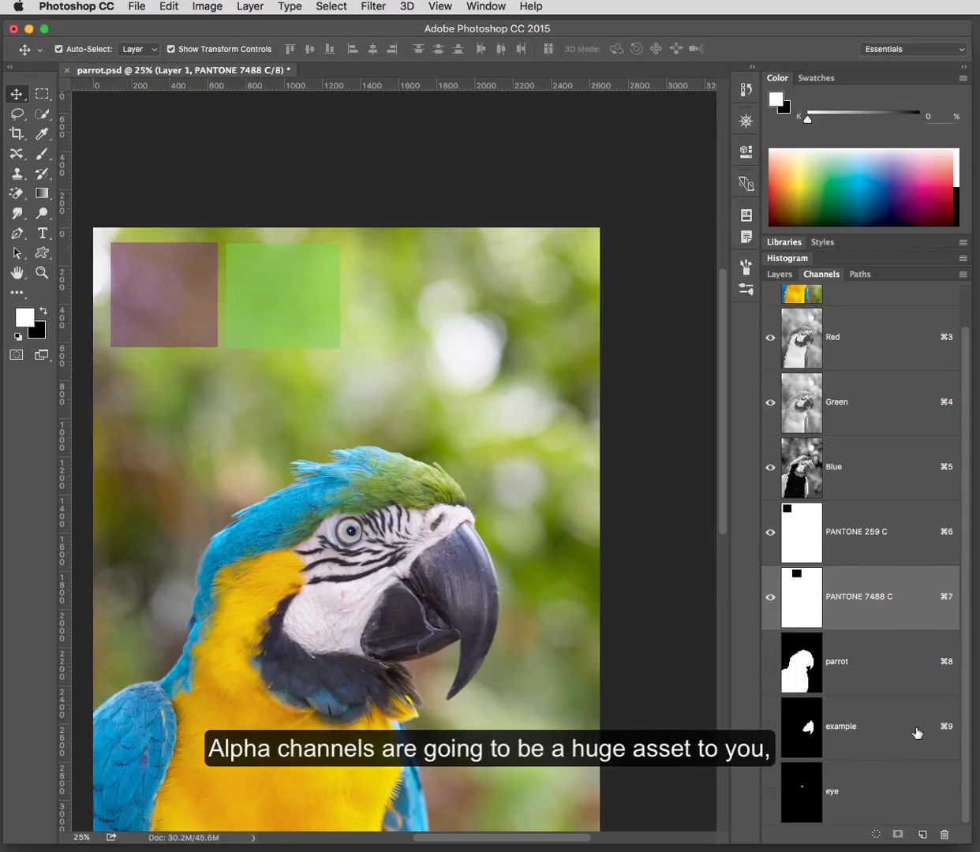